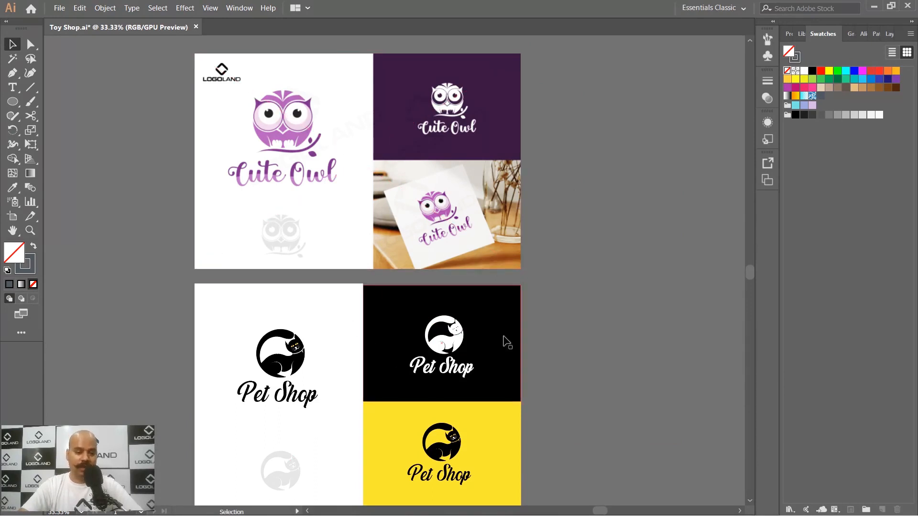
Step: Draw a circle about 429 px in diameter around the outer outline of the elephant sketch
scroll(540, 311, "down", 3)
scroll(380, 291, "left", 8)
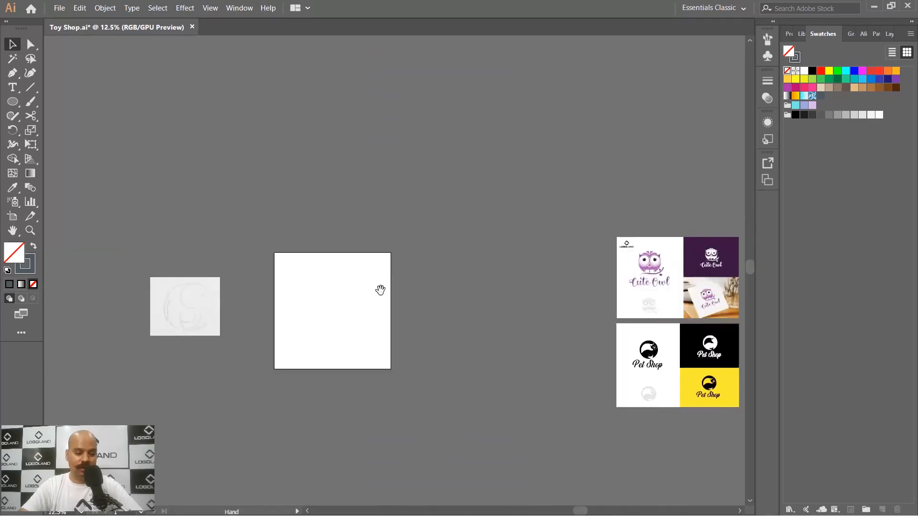
scroll(375, 277, "up", 2)
scroll(362, 287, "up", 3)
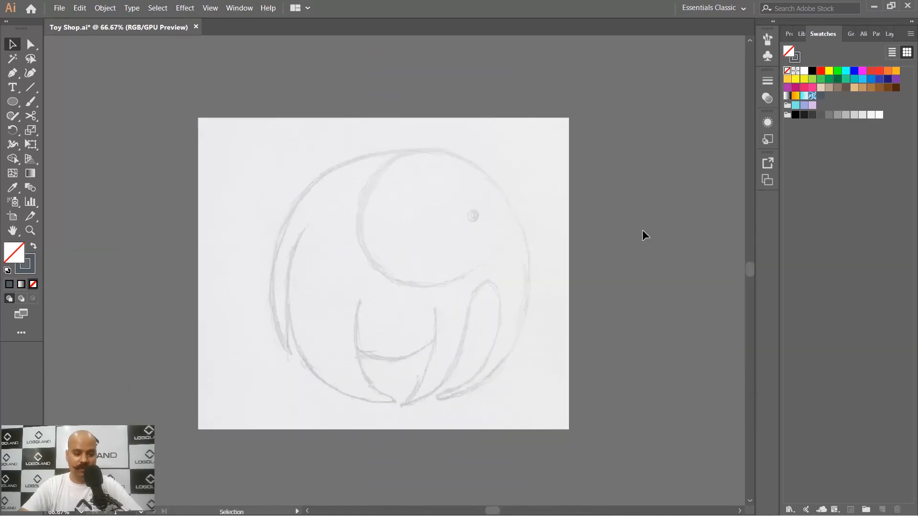
left_click(889, 34)
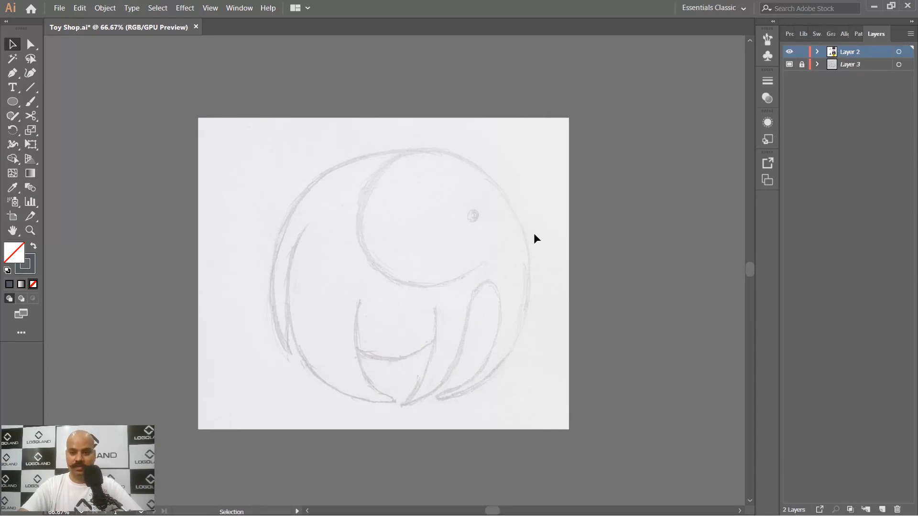
left_click_drag(559, 234, 473, 244)
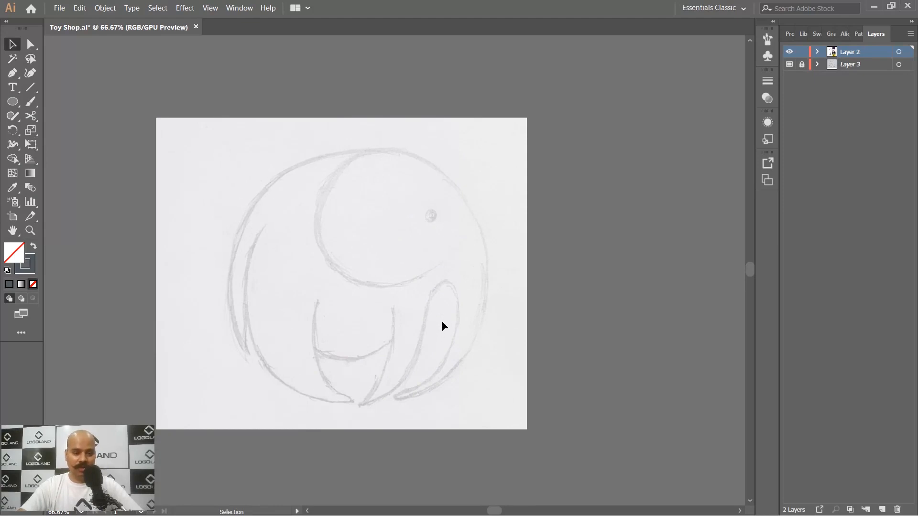
left_click(12, 102)
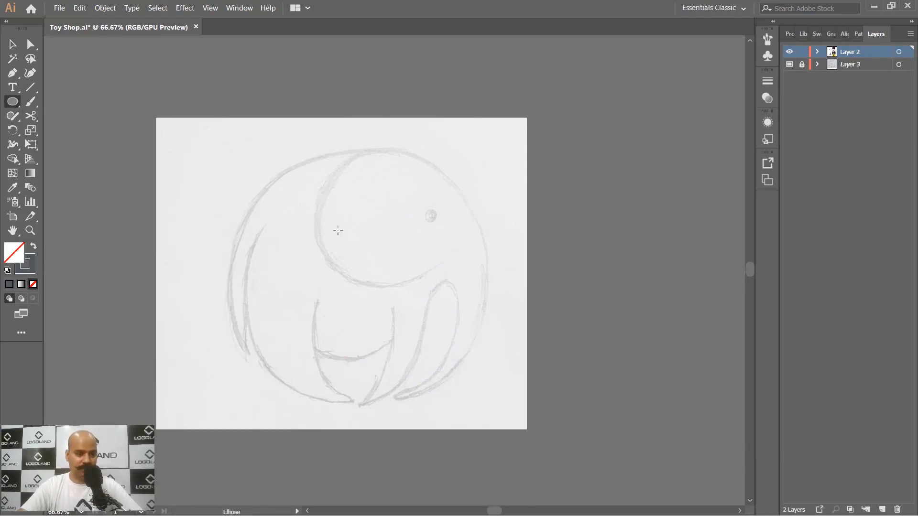
left_click_drag(230, 149, 488, 407)
key("v")
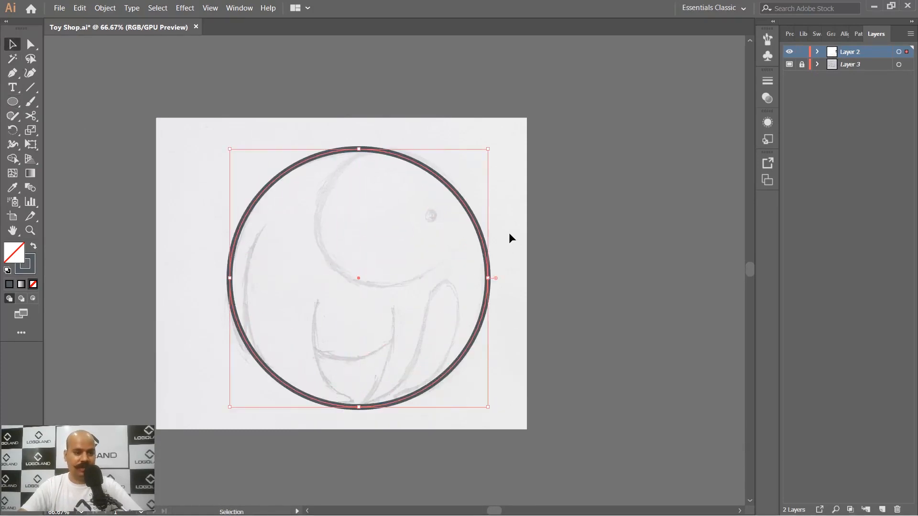
left_click_drag(487, 149, 493, 145)
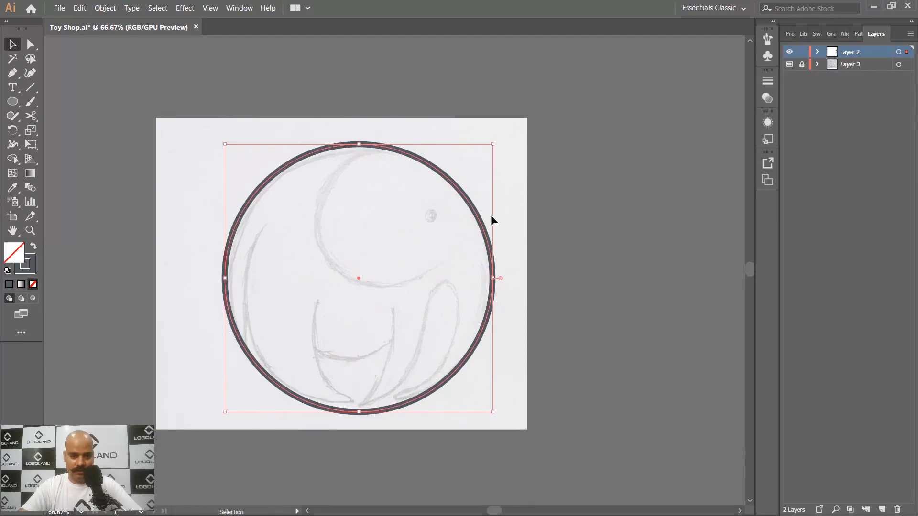
Step: Set the circle's stroke colour to the grey swatch R=102 G=102 B=102
left_click(789, 34)
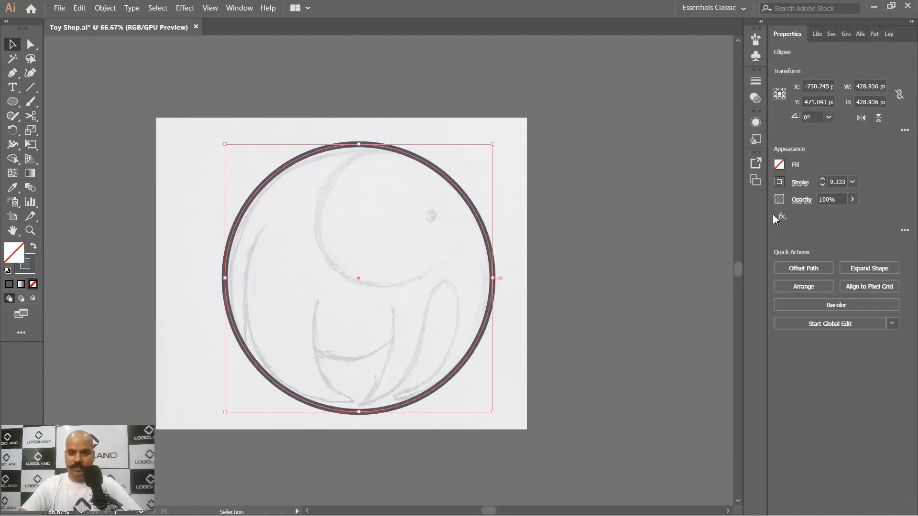
left_click(780, 182)
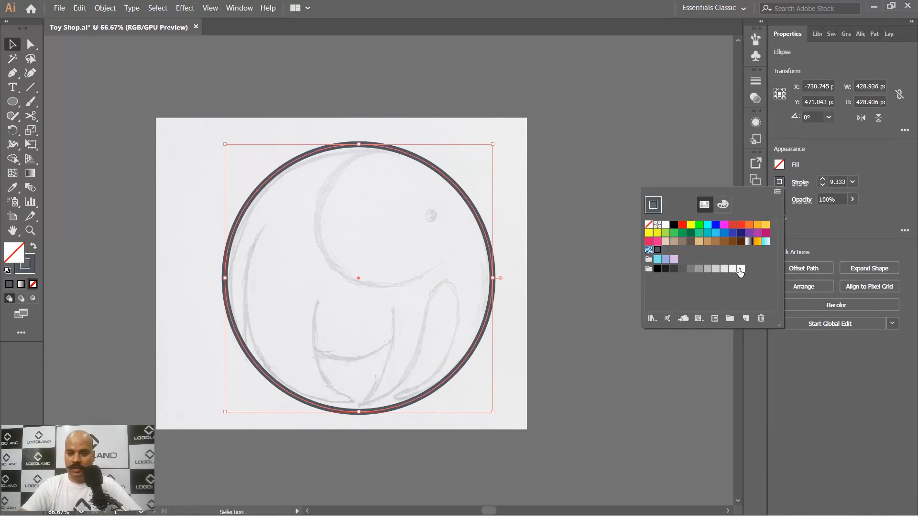
left_click(707, 270)
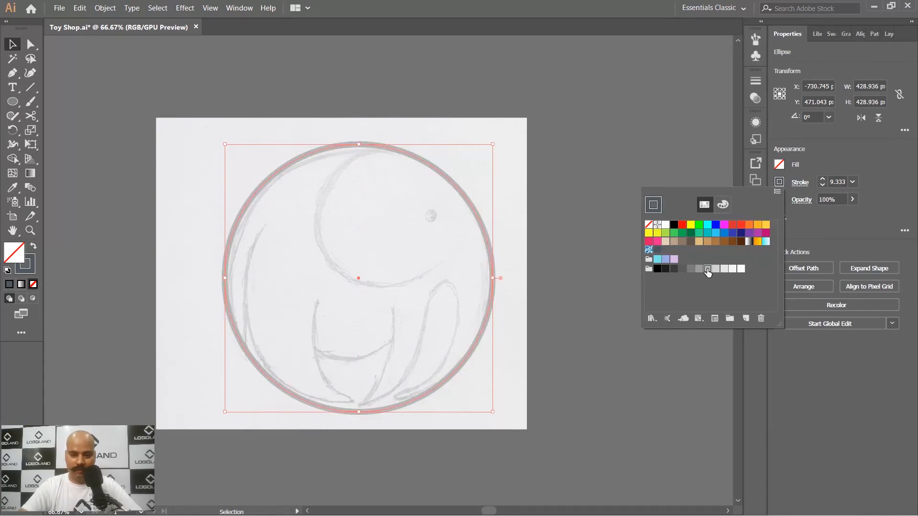
left_click(698, 269)
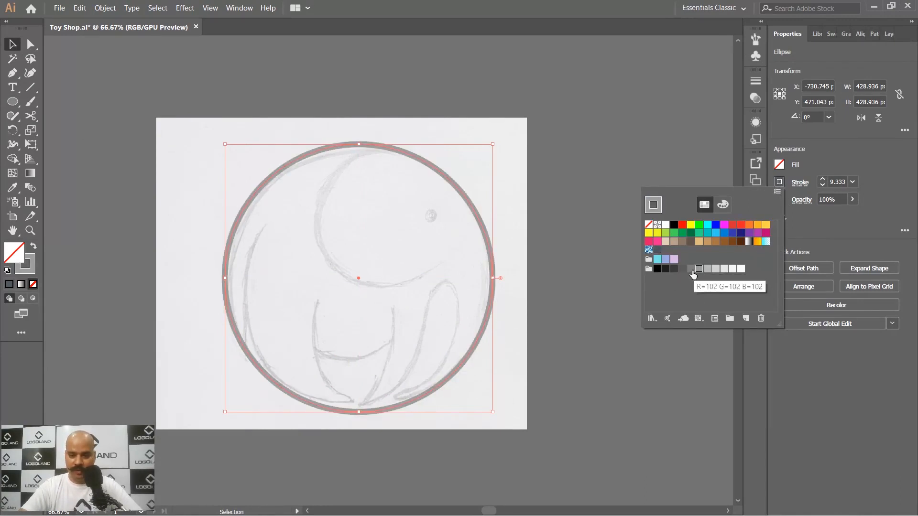
left_click(692, 271)
left_click(604, 184)
left_click(603, 184)
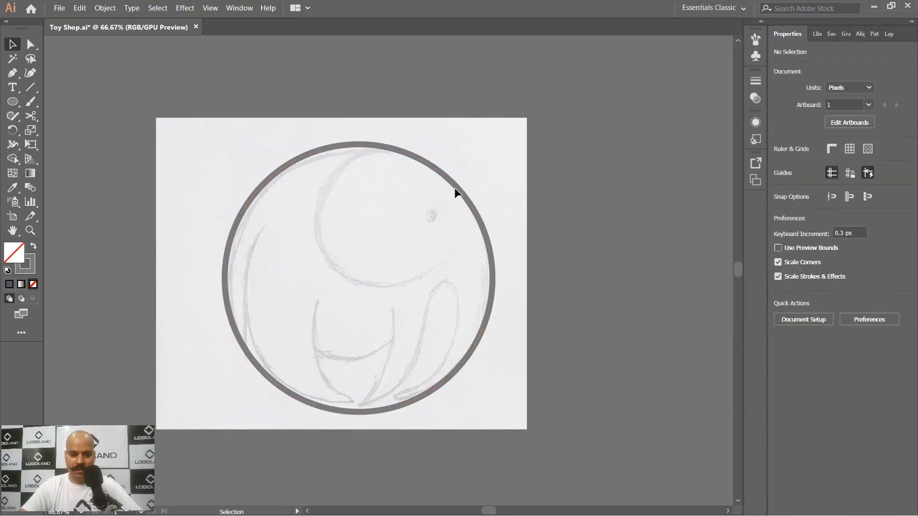
Step: Swap the circle's fill and stroke so the grey becomes its fill and the stroke is none
left_click(457, 187)
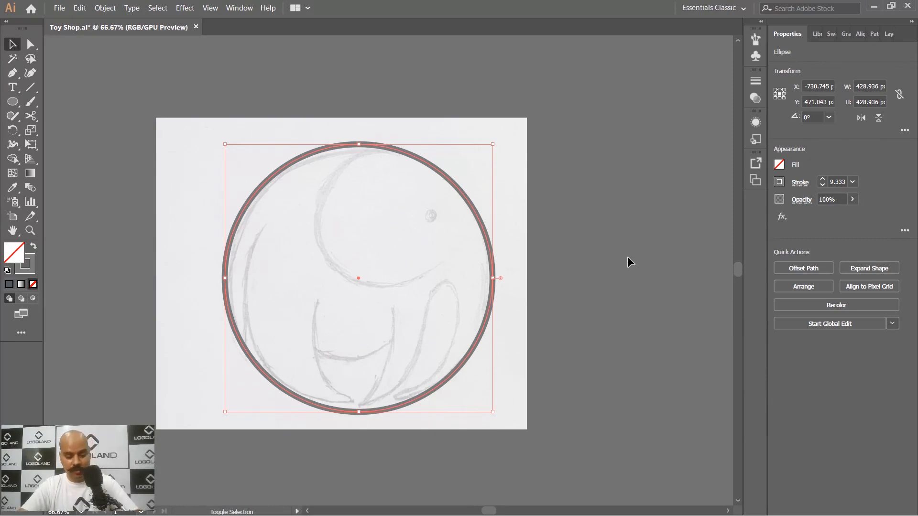
key("shift+x")
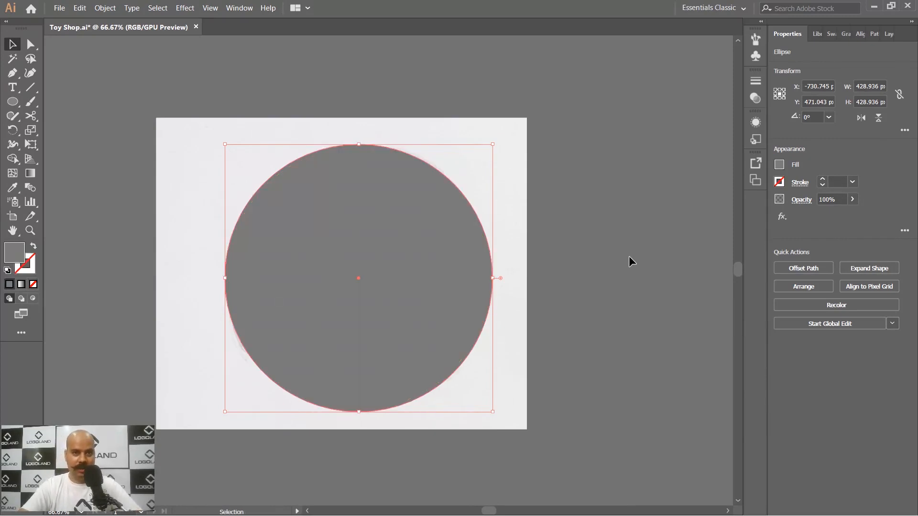
left_click(629, 257)
left_click(407, 240)
left_click(594, 249)
left_click(426, 252, "ctrl")
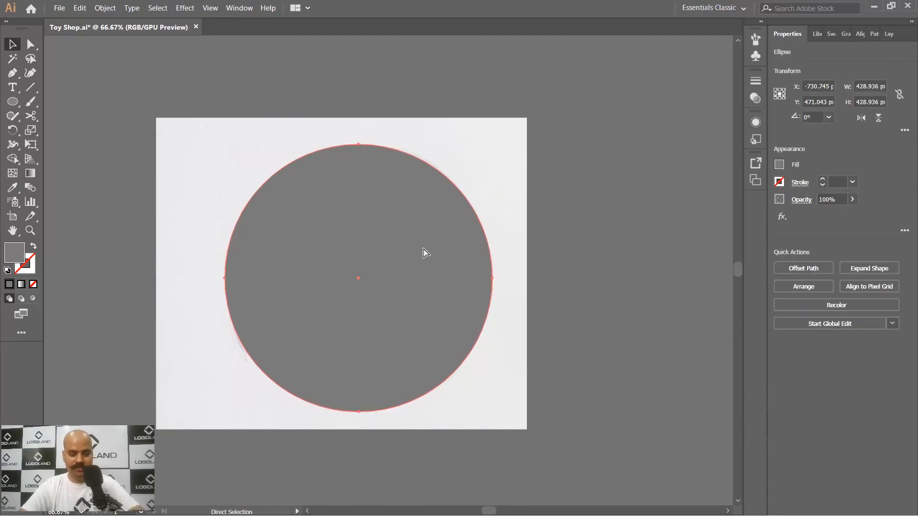
Step: Switch to outline view and shrink the circle to about 422 px to fit the sketch's outline
key("ctrl+y")
key("ctrl+1")
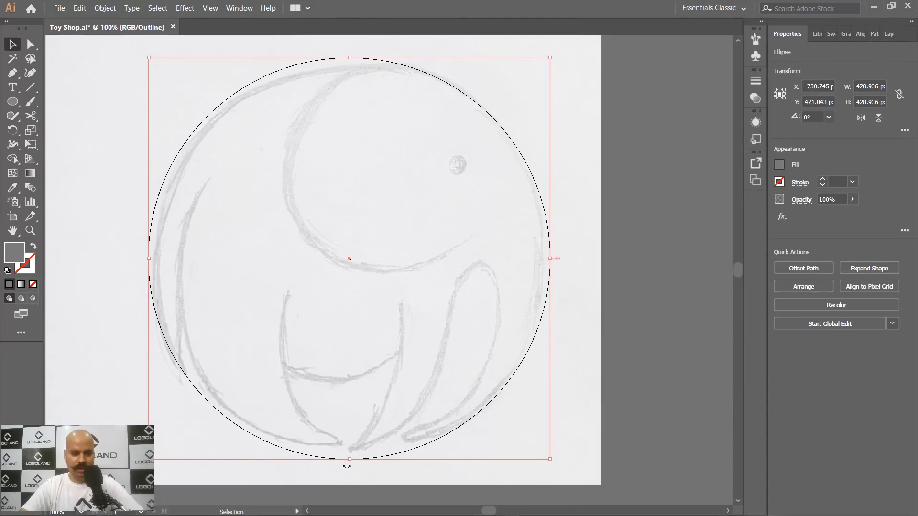
left_click(350, 58)
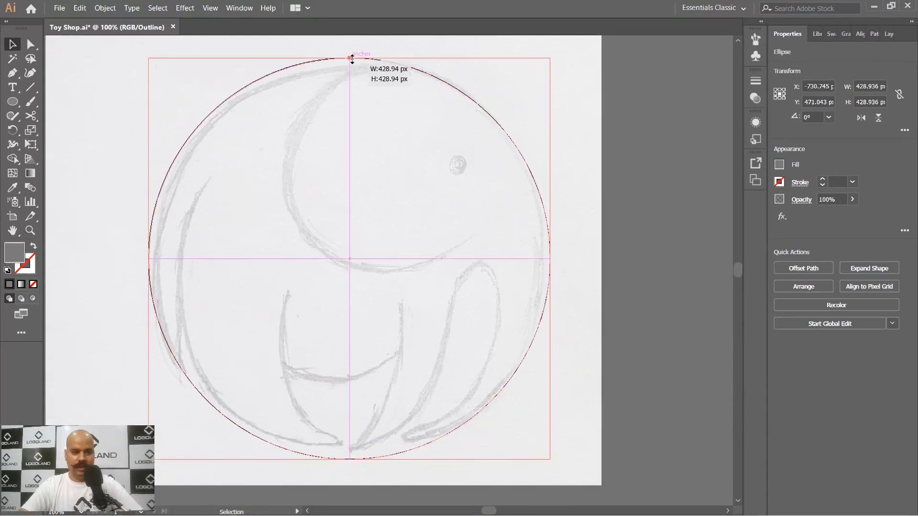
left_click_drag(398, 153, 405, 120)
left_click_drag(385, 69, 379, 113)
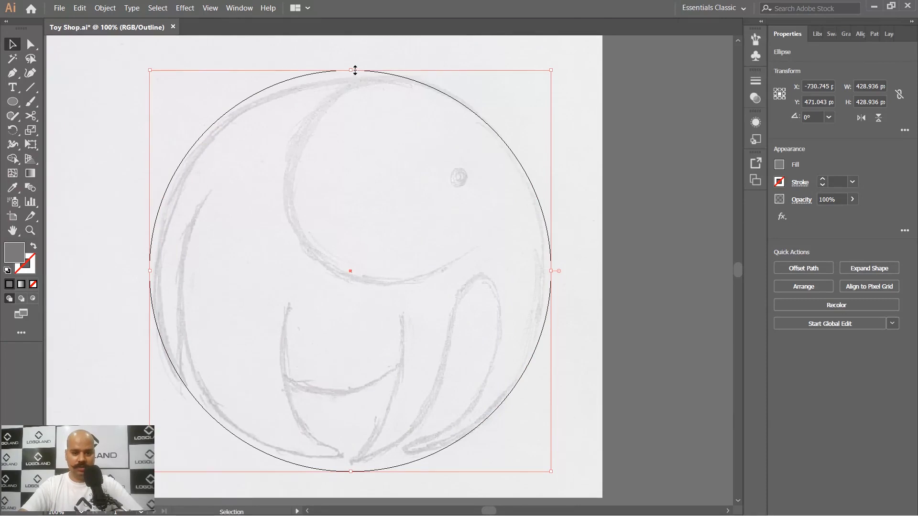
left_click_drag(355, 70, 356, 72)
scroll(452, 213, "down", 2)
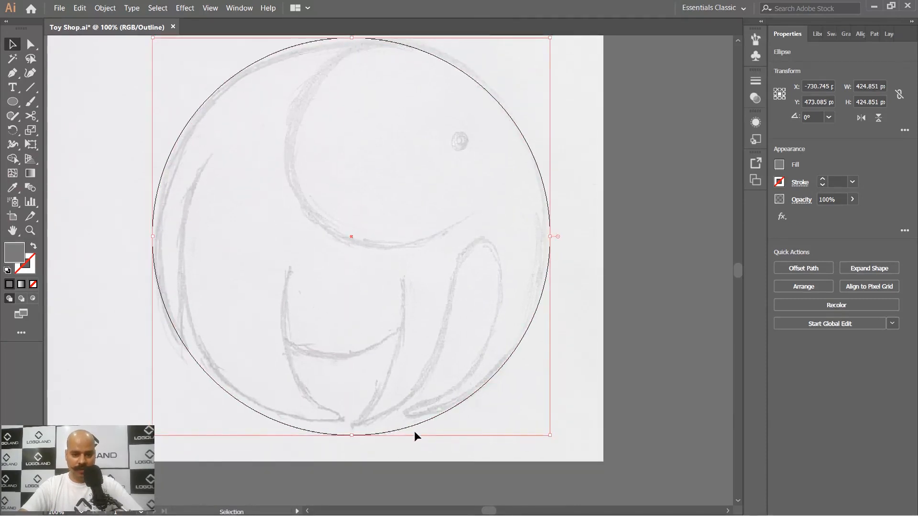
left_click_drag(352, 435, 355, 435)
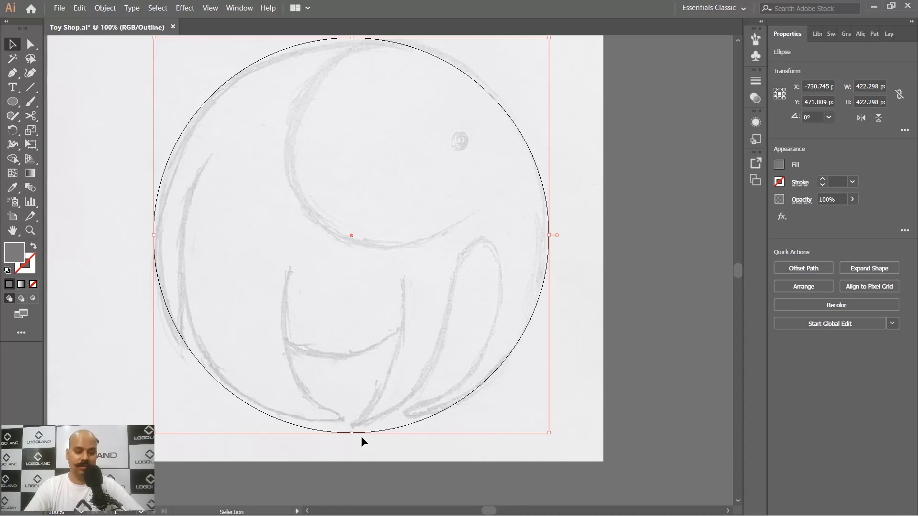
Step: Start a Pen path outside the circle below the tail's tip and run a straight segment to the circle's edge
scroll(360, 436, "down", 1)
scroll(412, 303, "up", 1)
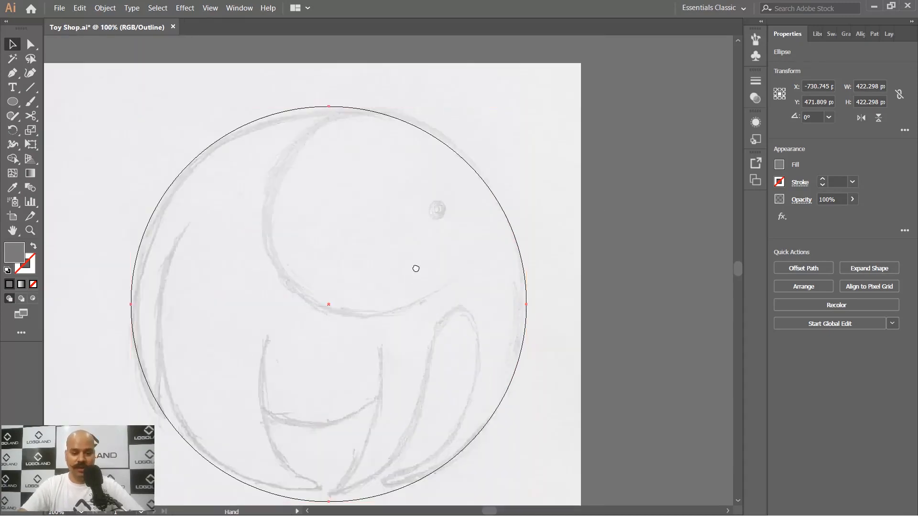
left_click_drag(415, 269, 429, 244)
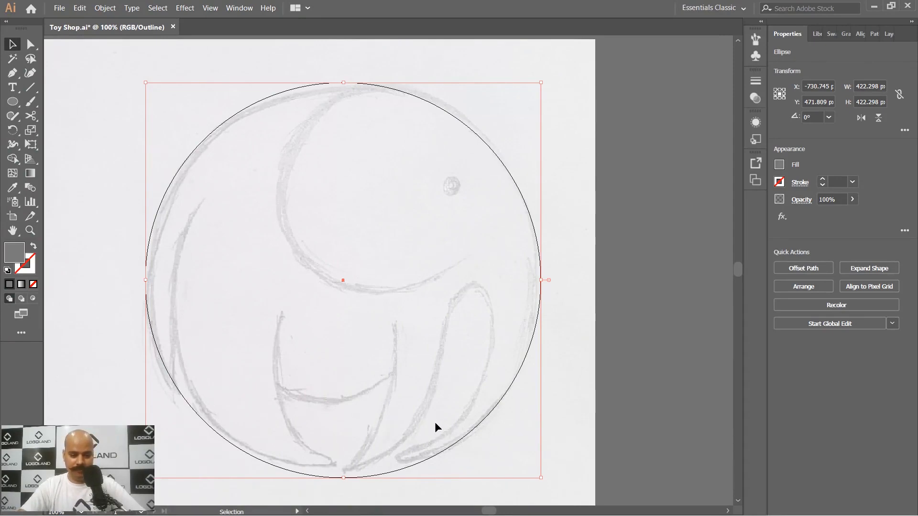
key("p")
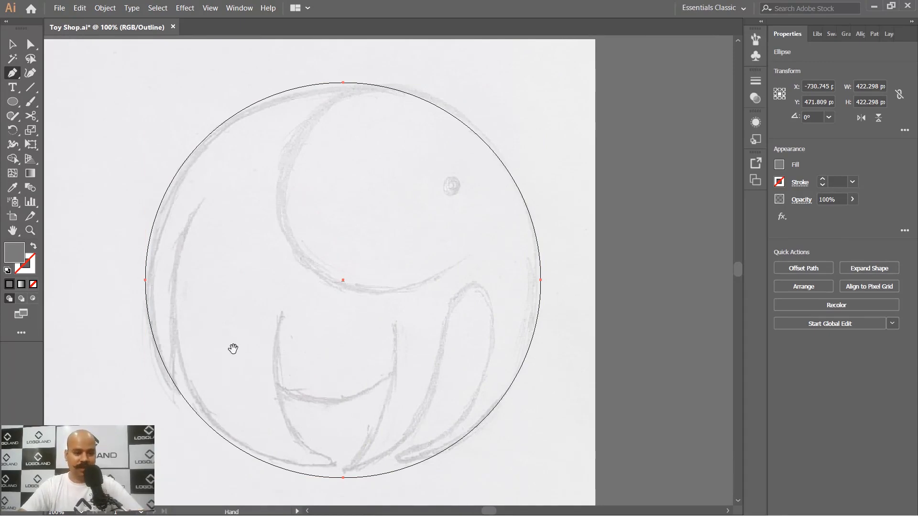
left_click_drag(233, 349, 243, 302)
scroll(242, 303, "up", 1)
left_click_drag(157, 191, 175, 208)
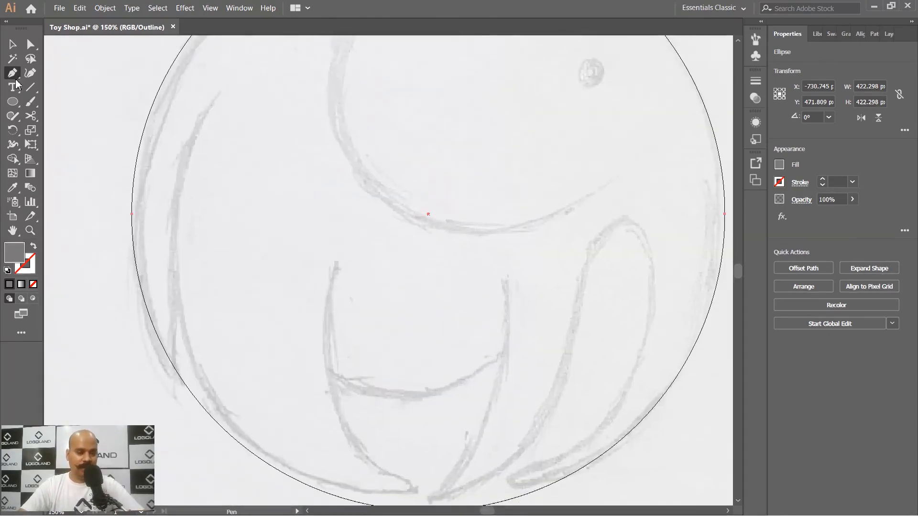
scroll(221, 343, "up", 1)
left_click_drag(266, 320, 341, 293)
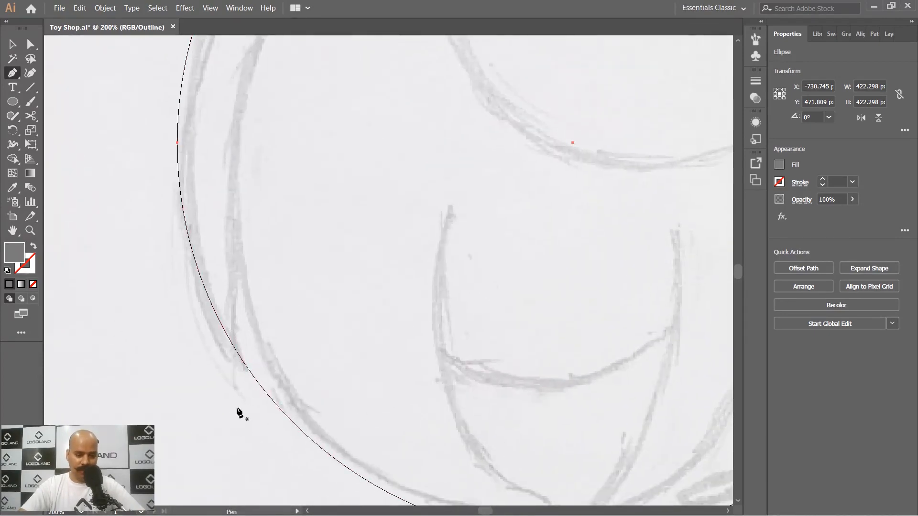
left_click_drag(253, 415, 240, 357)
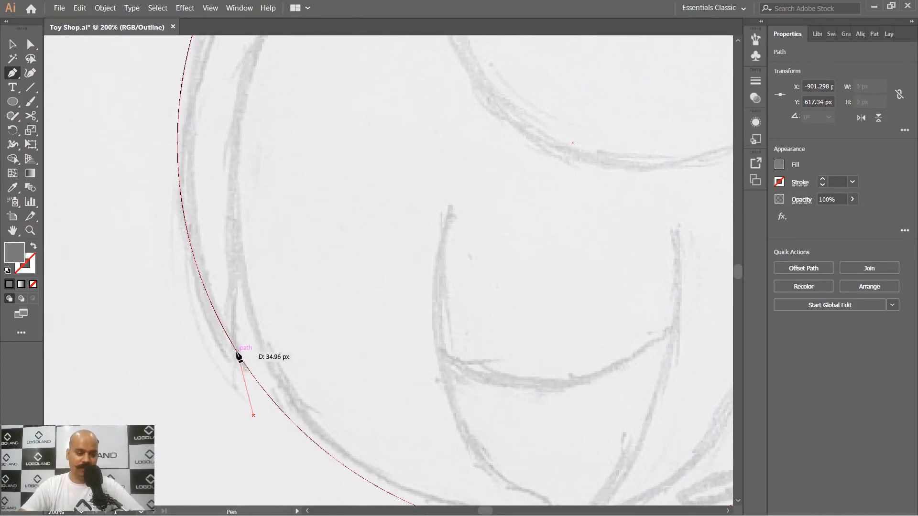
left_click(237, 353)
Step: Continue the path with a slight curve up the tail's inner edge to the hind leg line, ending in a corner point
left_click_drag(237, 268, 228, 342)
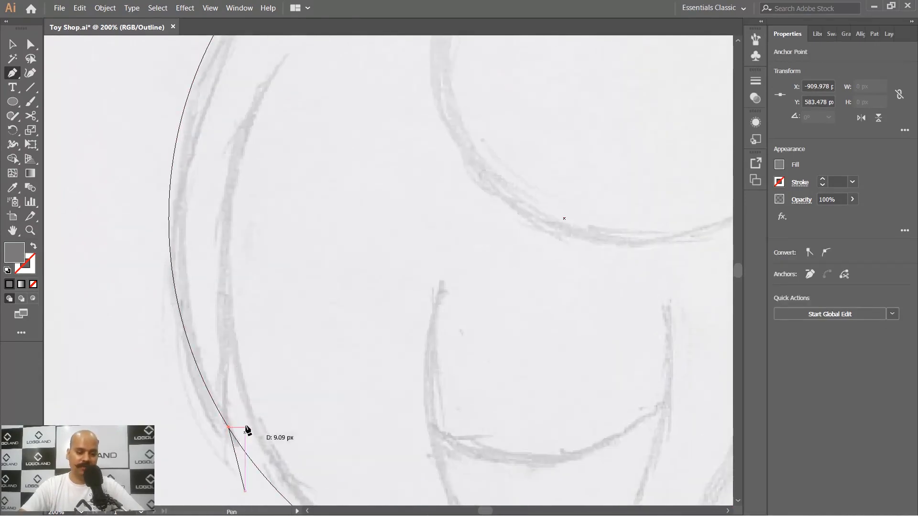
left_click_drag(247, 430, 203, 266)
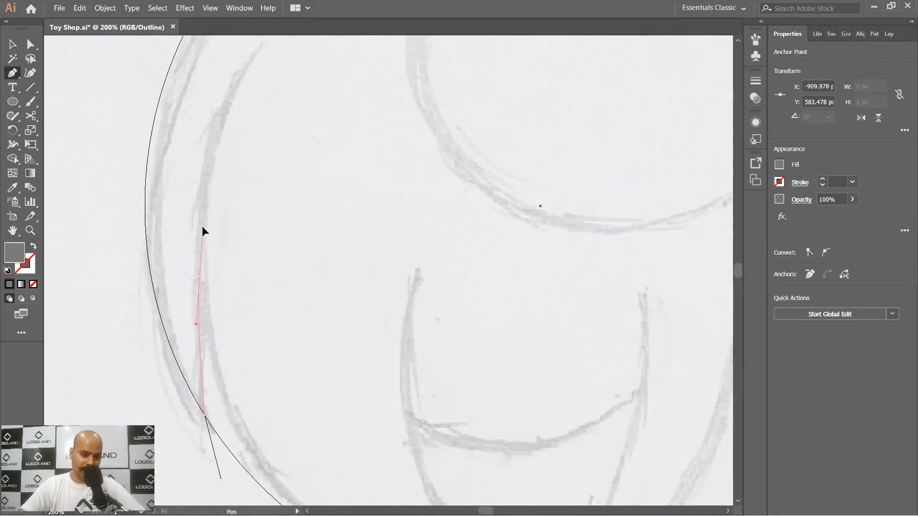
left_click_drag(202, 227, 202, 225)
left_click_drag(240, 291, 199, 158)
left_click(158, 144)
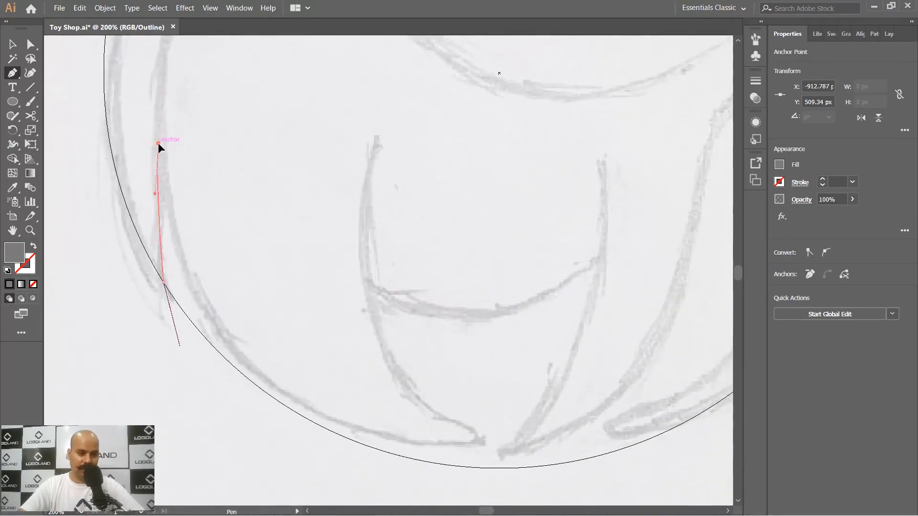
Step: Curve the path down the hind leg's back to the circle's lower edge and around the foot's tip, removing the outgoing handles
left_click_drag(310, 356, 275, 310)
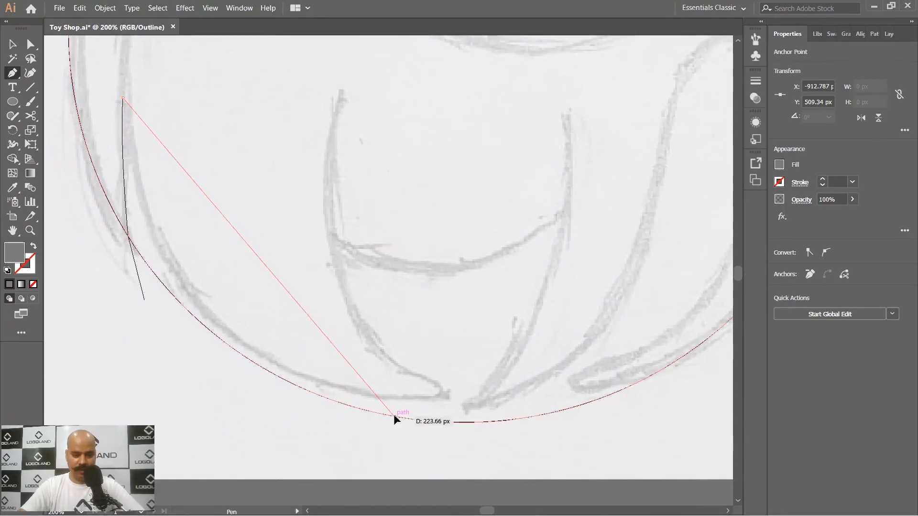
left_click_drag(395, 417, 642, 461)
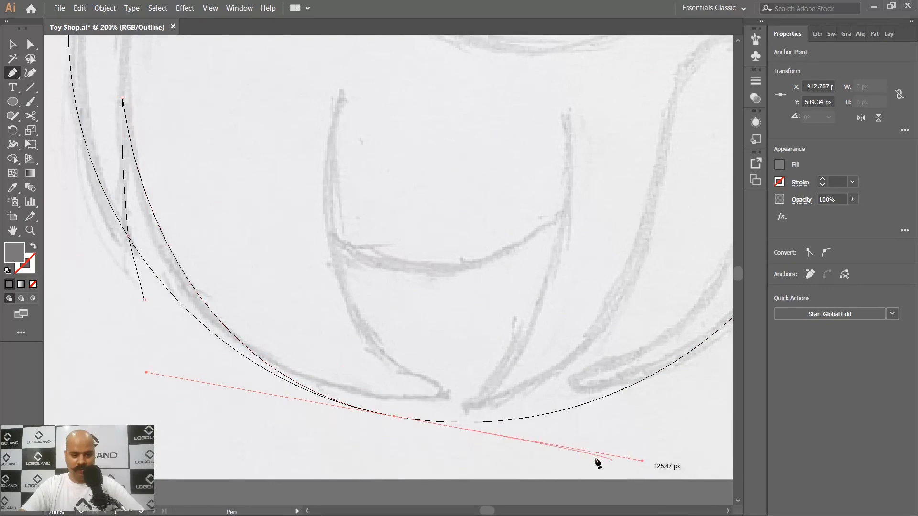
left_click(395, 417)
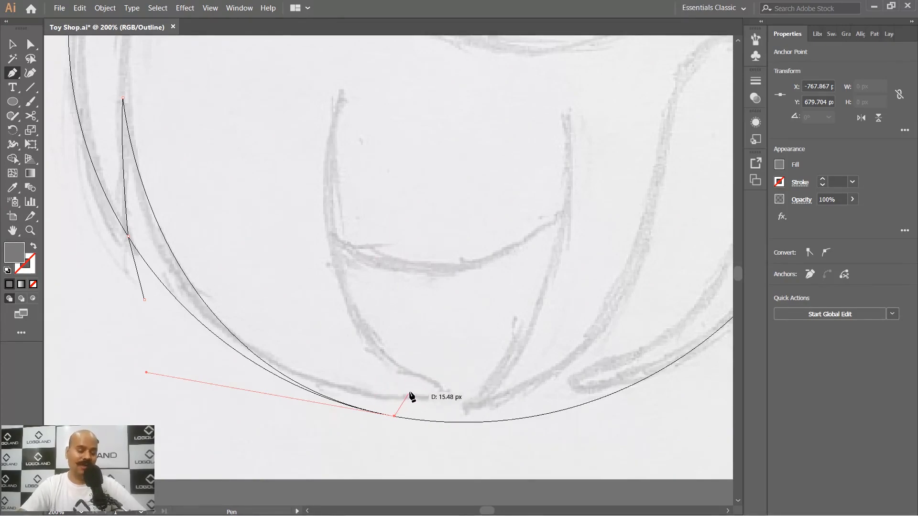
scroll(411, 396, "up", 3)
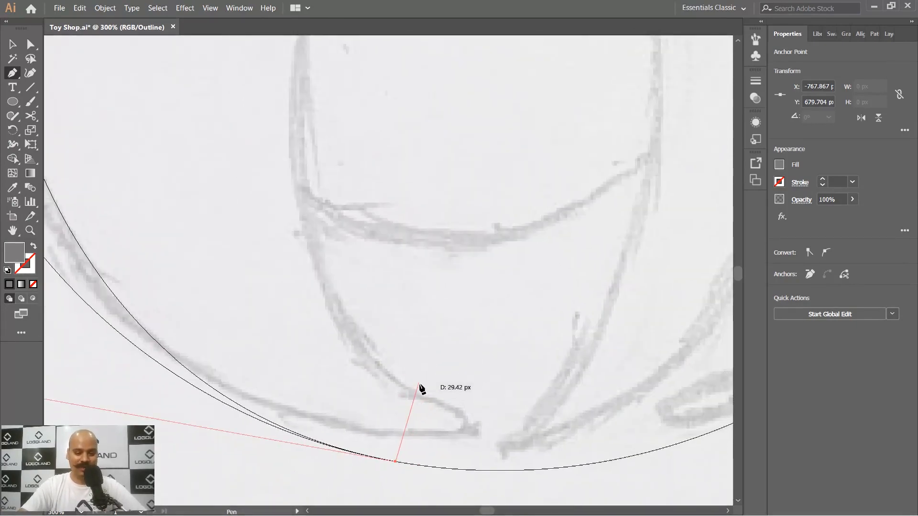
left_click_drag(411, 373, 372, 306)
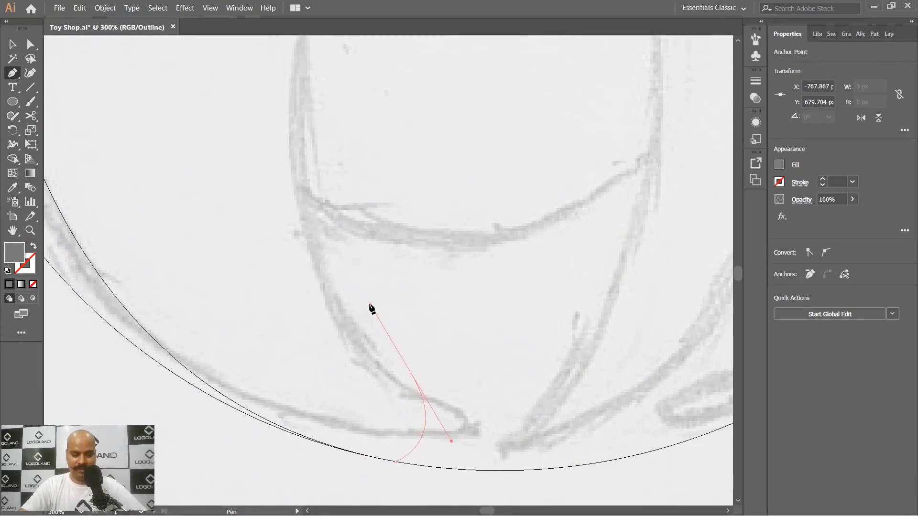
left_click(410, 372)
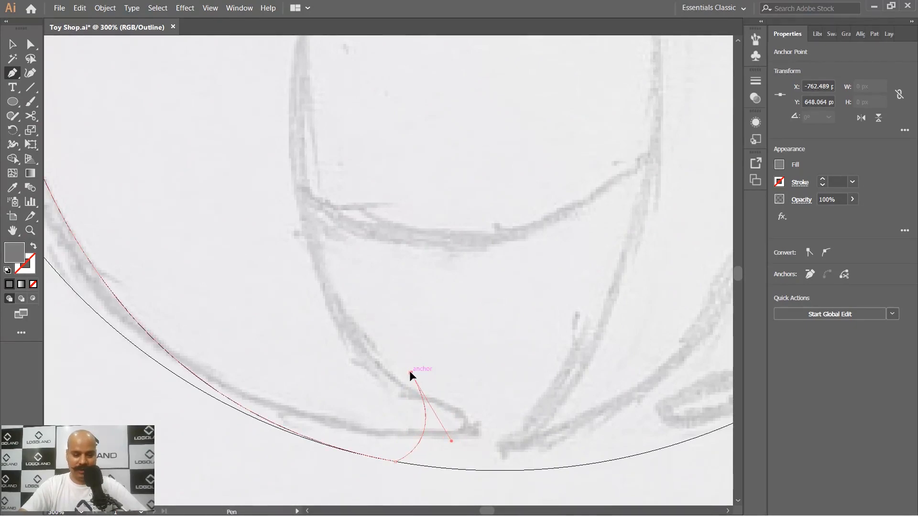
Step: Curve the path up the hind leg's front edge to a corner point, and along the belly line to the front leg
left_click_drag(298, 194, 268, 57)
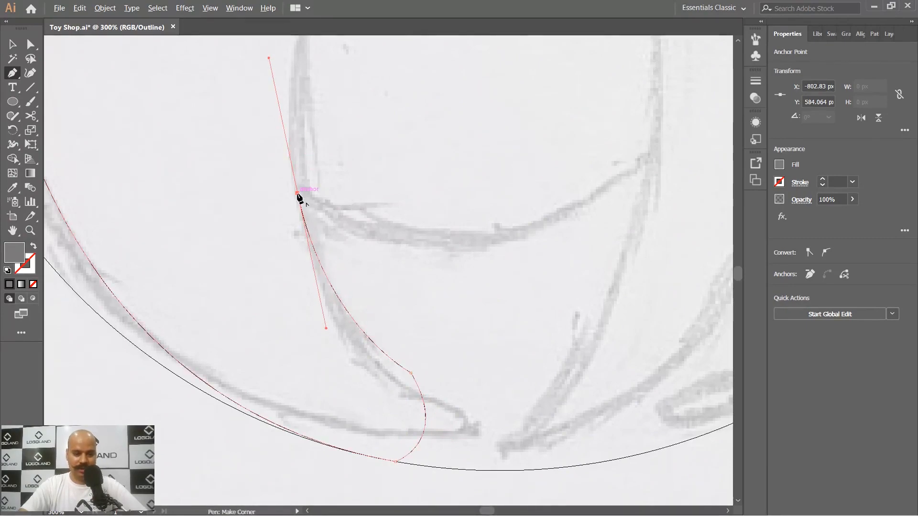
left_click(297, 193)
left_click_drag(409, 220, 277, 255)
left_click_drag(514, 209, 656, 76)
left_click_drag(514, 209, 364, 339)
Step: Curve the path down the front leg's back edge and around the foot's tip to the circle, ending in a corner point
scroll(515, 279, "down", 4)
scroll(428, 288, "up", 1)
left_click(414, 289)
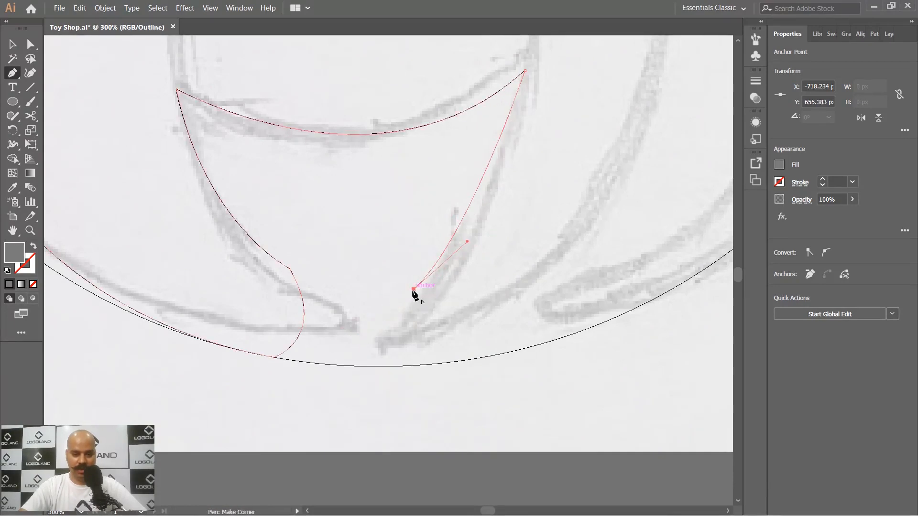
left_click_drag(416, 366, 461, 400)
left_click(417, 367)
scroll(437, 340, "down", 1)
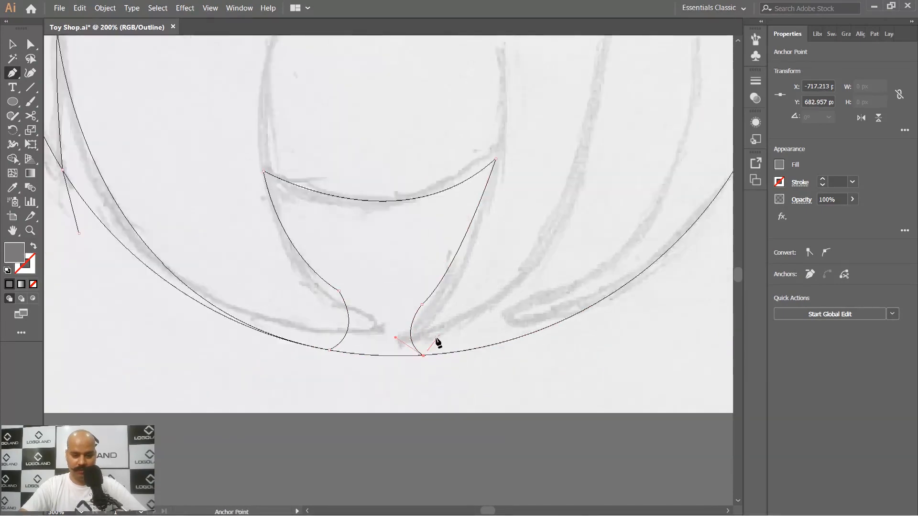
Step: Curve the path up the front leg's front edge and over the top of the gap between leg and trunk
scroll(503, 297, "down", 1)
left_click_drag(509, 291, 405, 362)
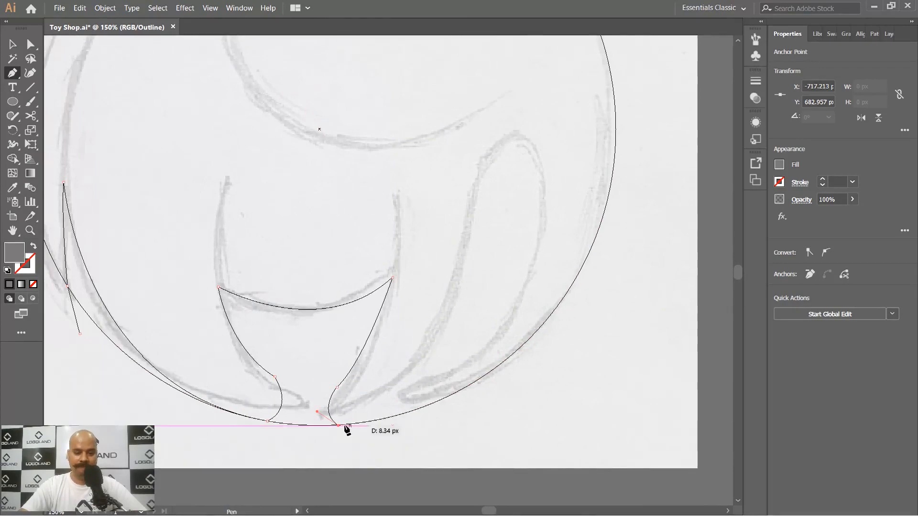
left_click_drag(346, 428, 439, 416)
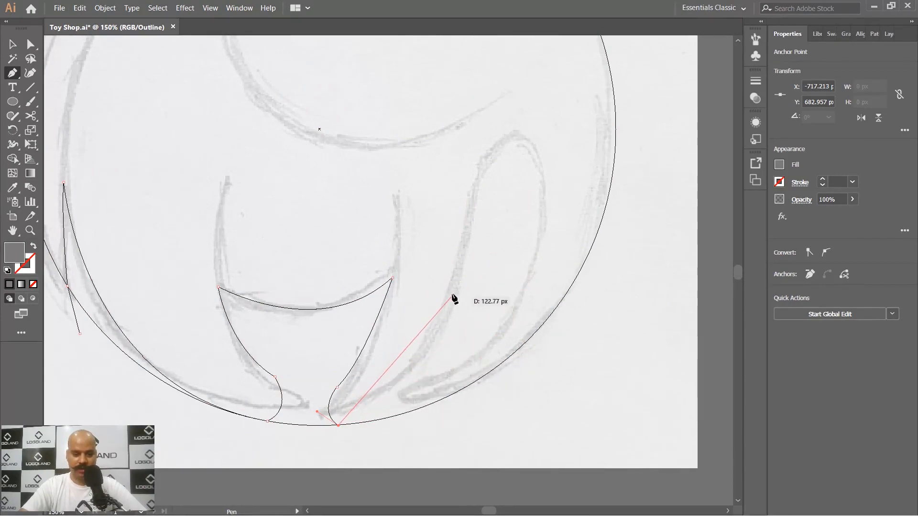
left_click_drag(447, 300, 509, 177)
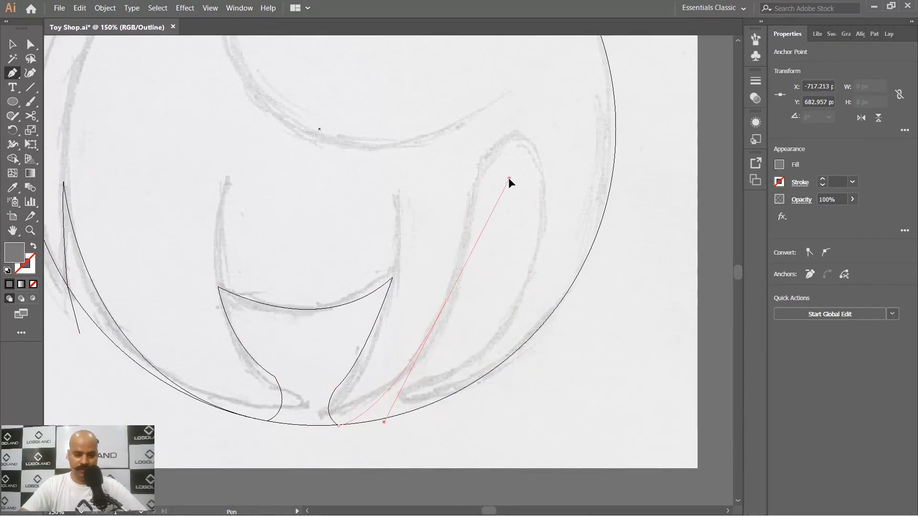
left_click_drag(535, 150, 566, 172)
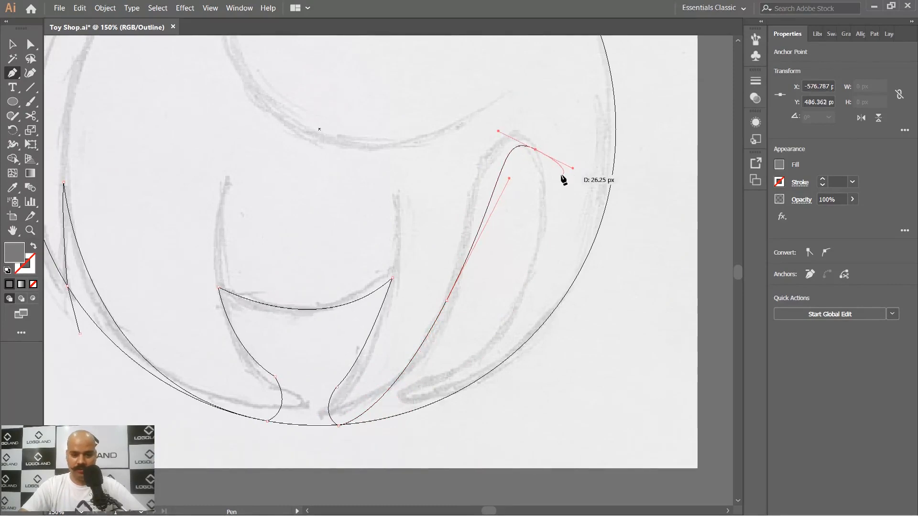
key("ctrl+z")
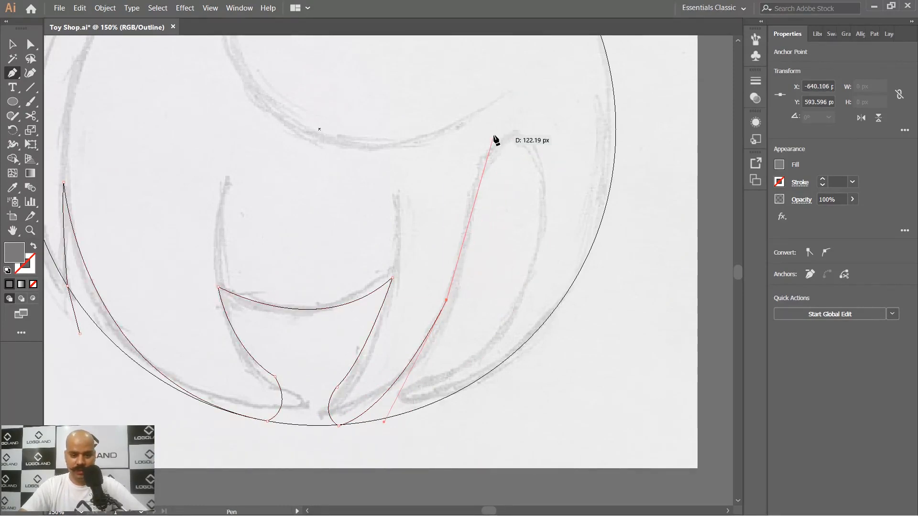
left_click_drag(504, 140, 541, 115)
Step: Curve the path down the trunk's inner edge and around the trunk's tip toward the circle's edge
left_click_drag(521, 297, 445, 377)
scroll(446, 380, "up", 2)
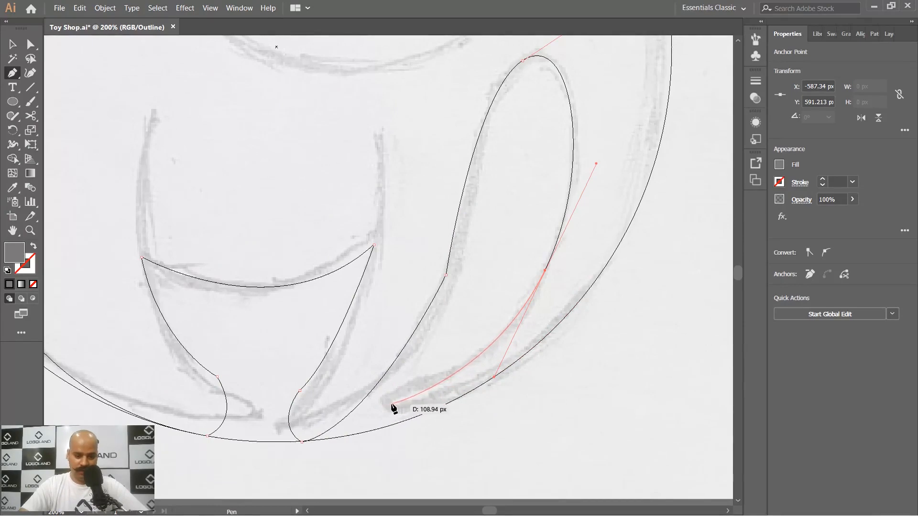
left_click_drag(391, 404, 449, 409)
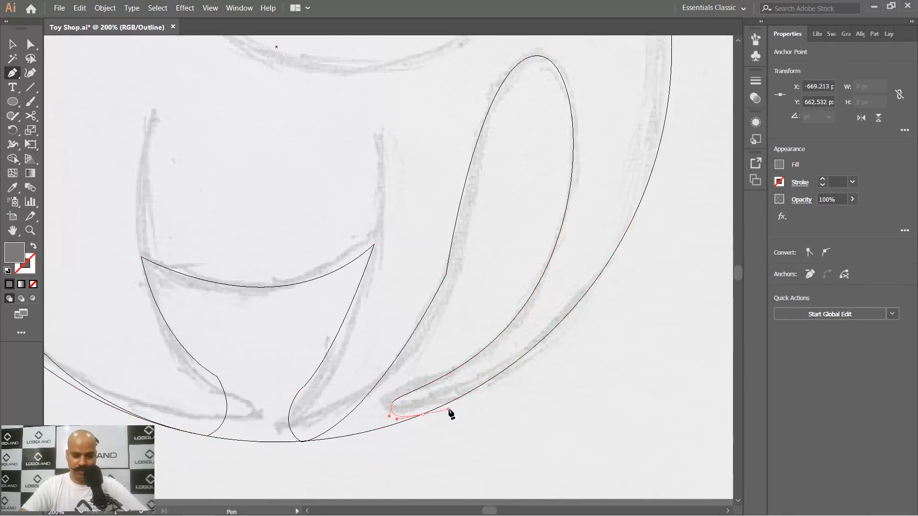
Step: Run the path loosely around the outside below the circle and close it at its starting point under the tail
scroll(461, 426, "down", 2)
left_click_drag(440, 448, 514, 398)
left_click(509, 418)
left_click(315, 410)
left_click(269, 393)
left_click(266, 358)
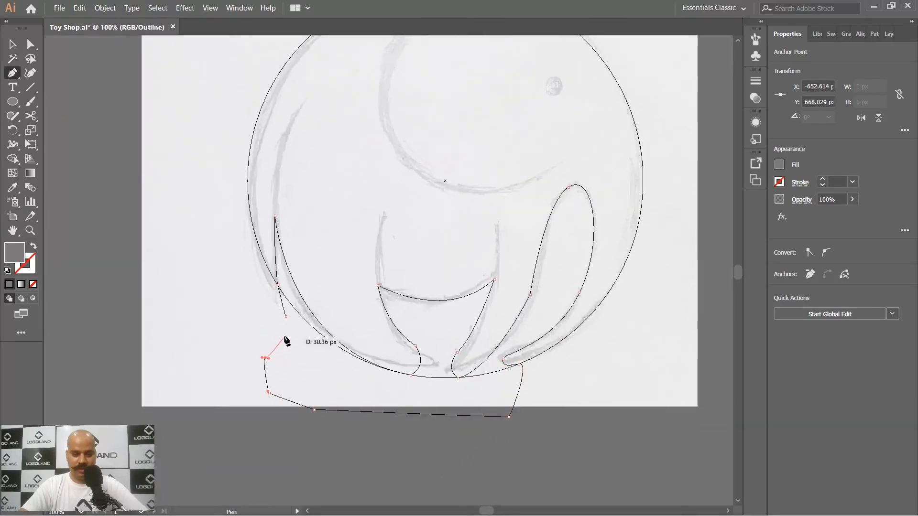
left_click(286, 317)
Step: Return from outline view to the filled preview with the traced cutout shape selected
key("v")
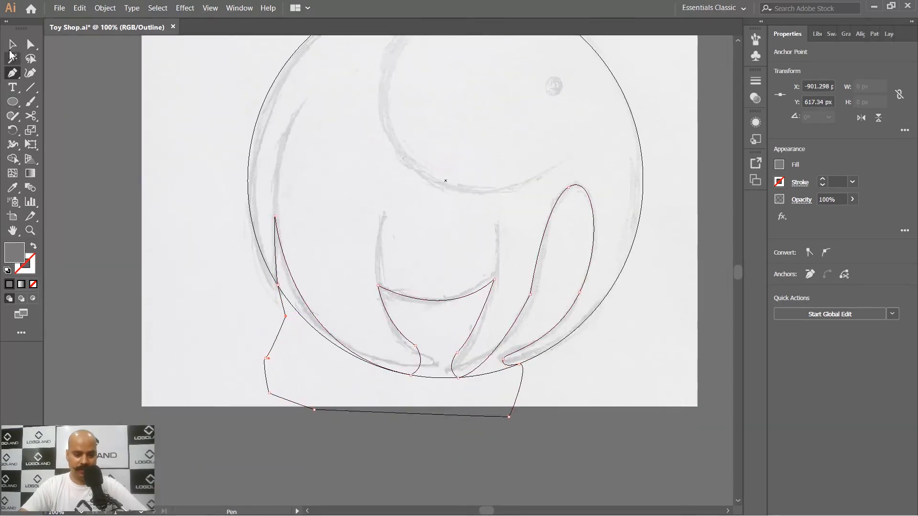
left_click_drag(639, 263, 571, 289)
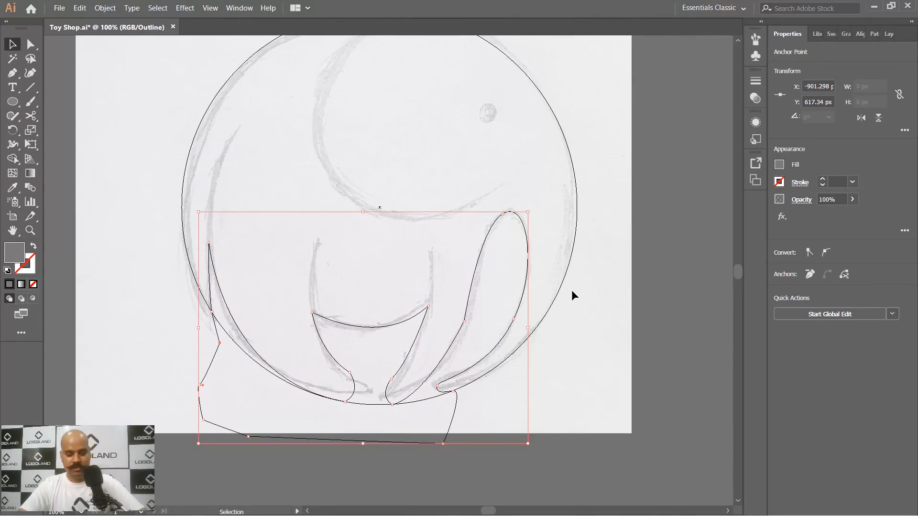
key("a")
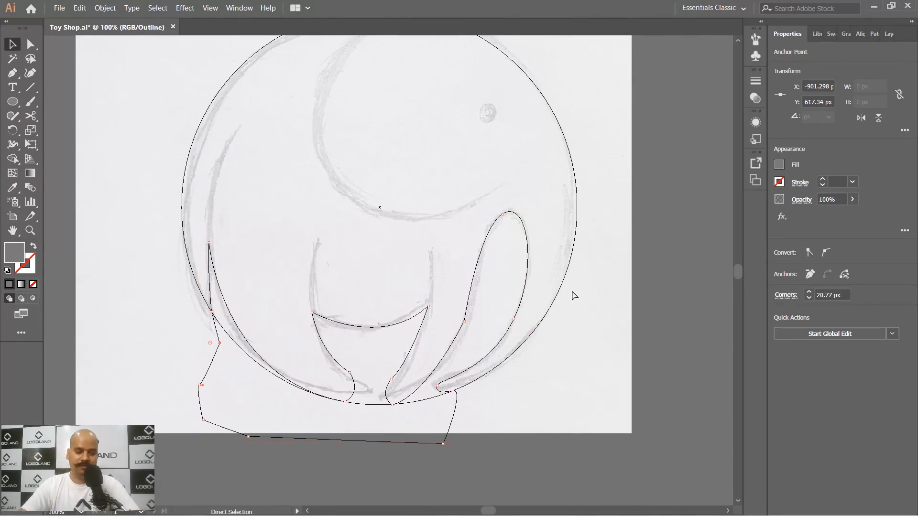
left_click(496, 225)
key("v")
key("ctrl+y")
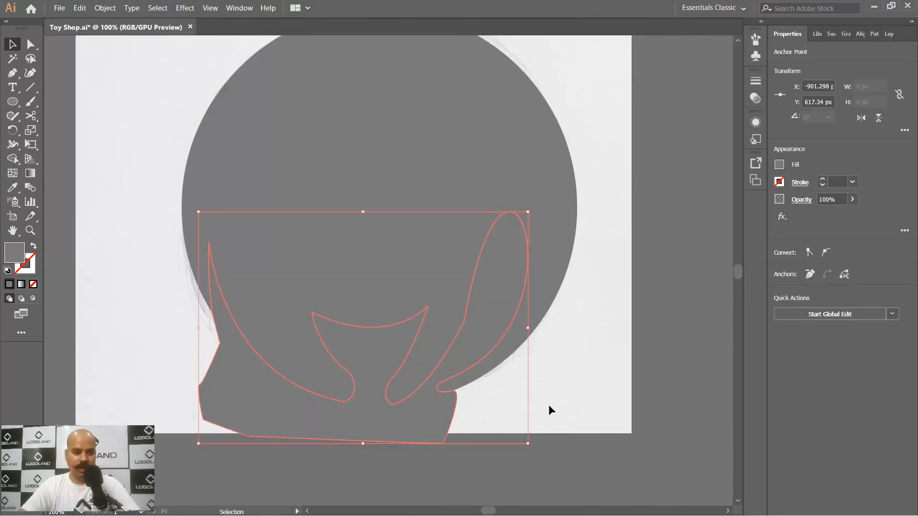
Step: Fill the traced cutout shape with light brown to set it apart from the grey circle
left_click(548, 409)
left_click(404, 434)
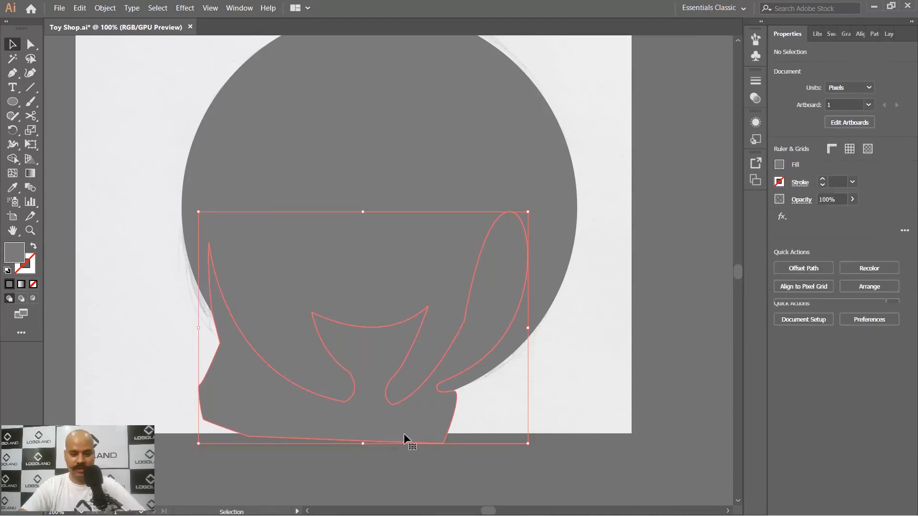
left_click(779, 165)
left_click(707, 225)
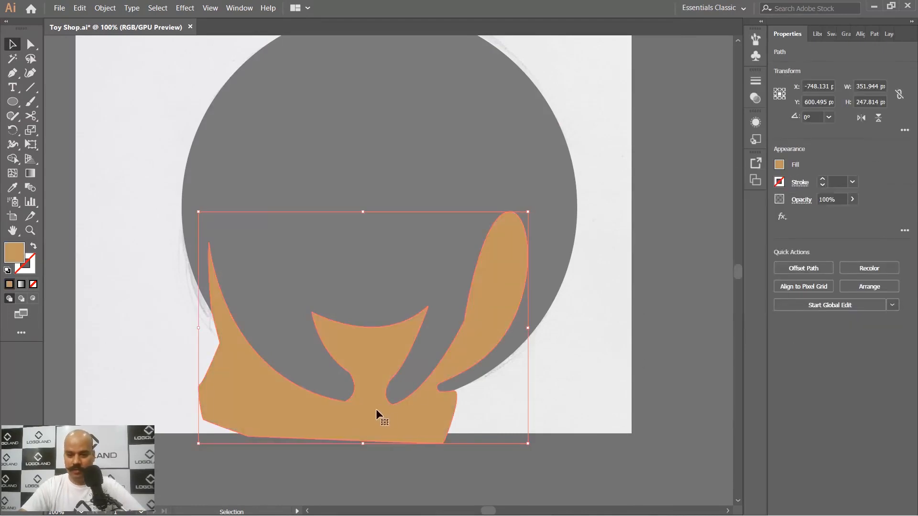
left_click(516, 393)
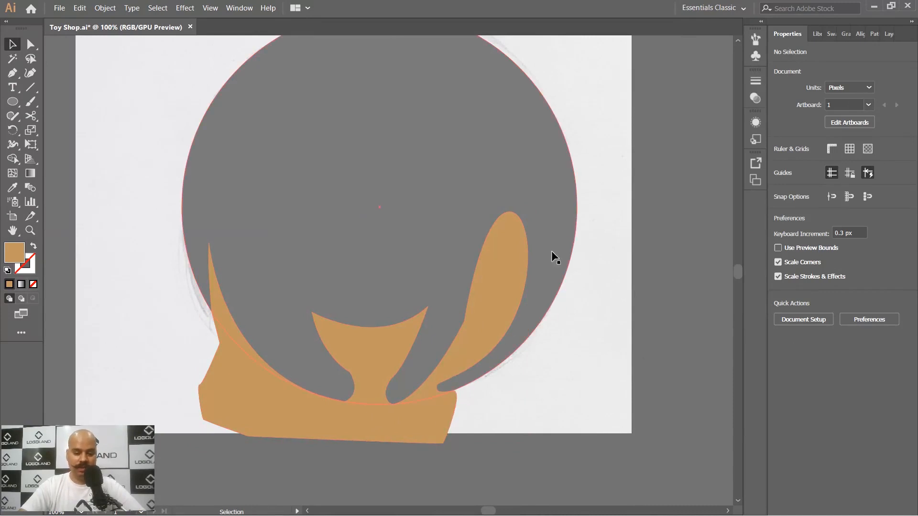
Step: Select the circle and the cutout shape, remove all light brown regions with Shape Builder, and deselect the result
left_click(549, 226)
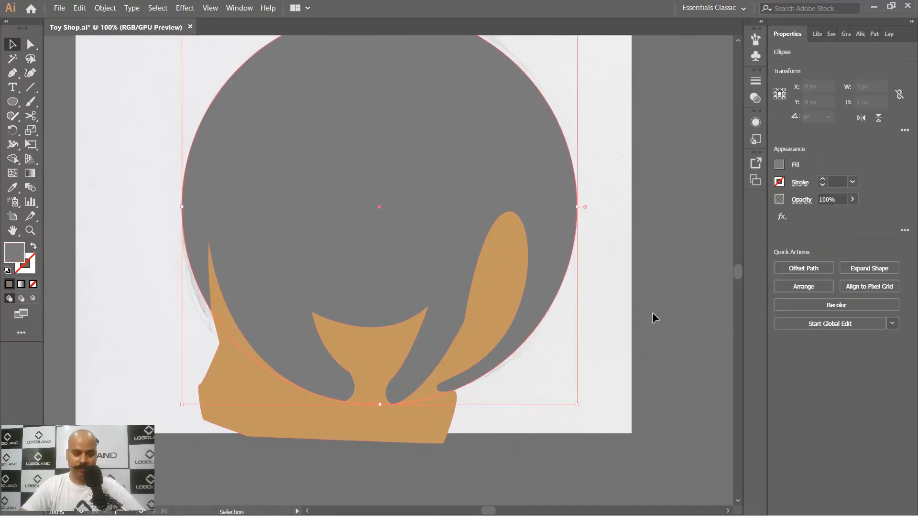
left_click(666, 216)
left_click_drag(593, 283, 329, 409)
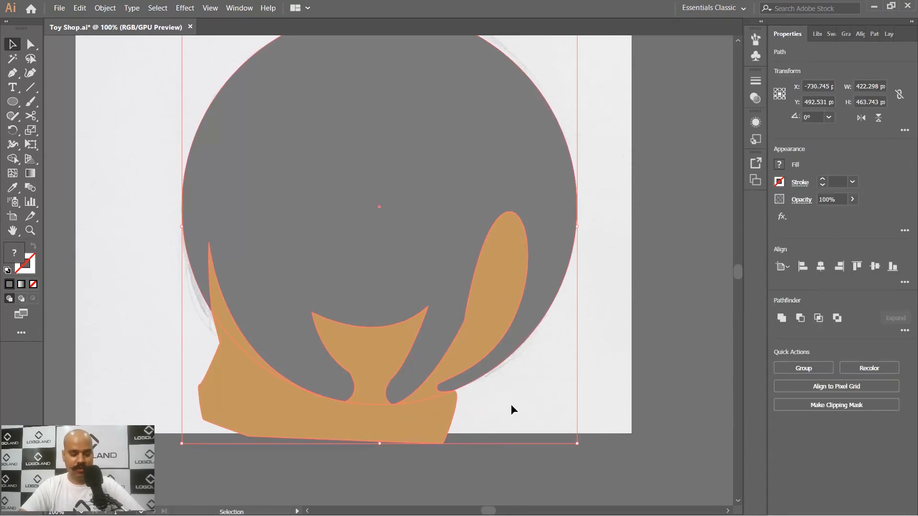
key("shift+m")
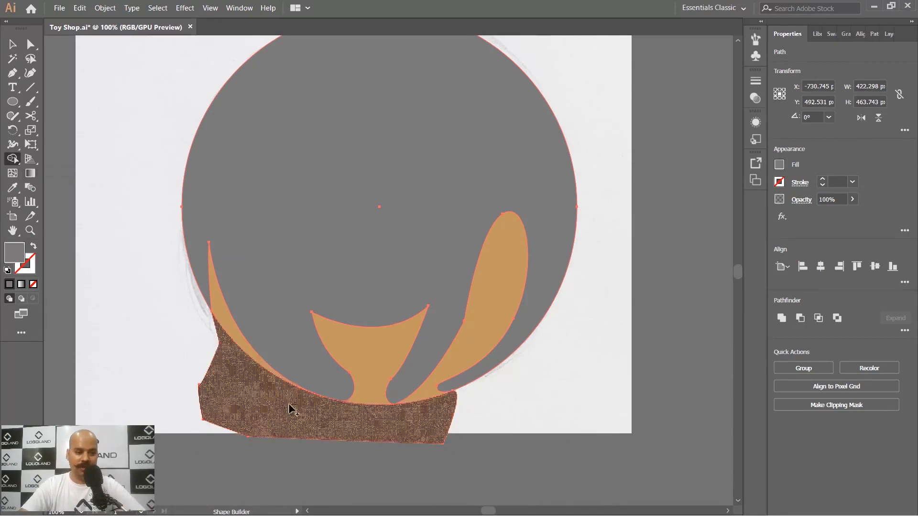
left_click(241, 390, "alt")
left_click(370, 387, "alt")
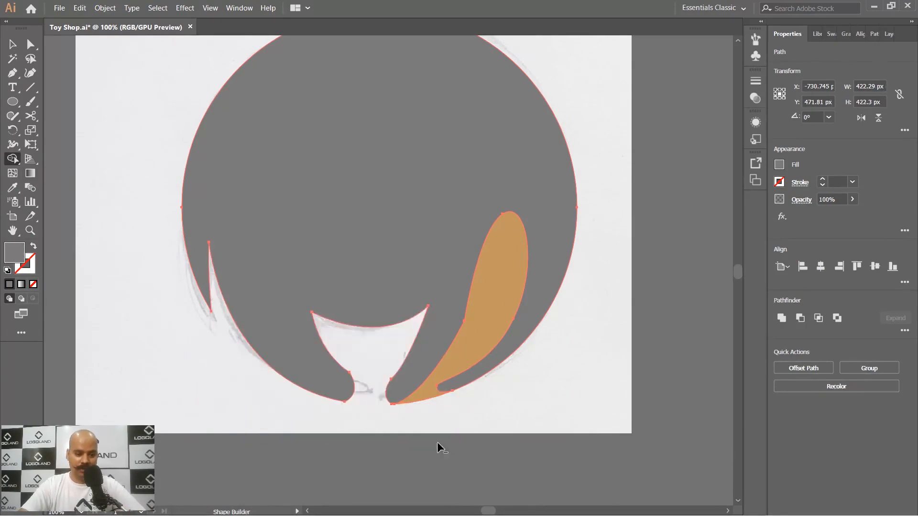
left_click(419, 420, "alt")
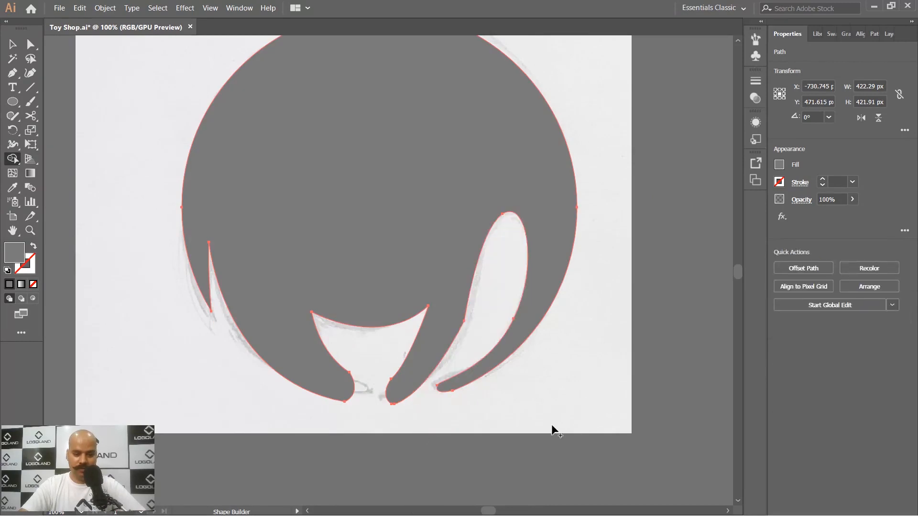
left_click(15, 50)
scroll(536, 400, "up", 1)
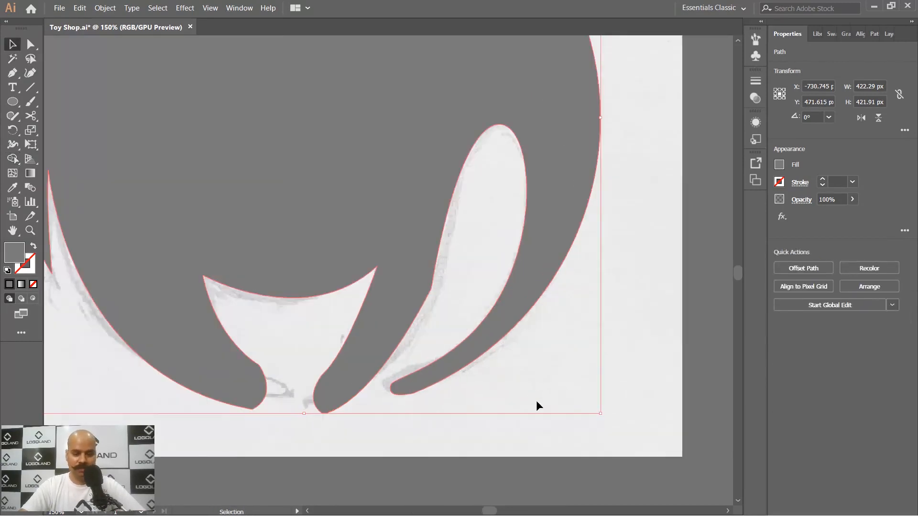
left_click(535, 400)
Step: Round the upper corner of the hind foot's tip with a radius of about 25 px
left_click_drag(489, 323, 517, 332)
scroll(515, 330, "down", 1)
scroll(462, 337, "up", 1)
left_click_drag(377, 401, 463, 414)
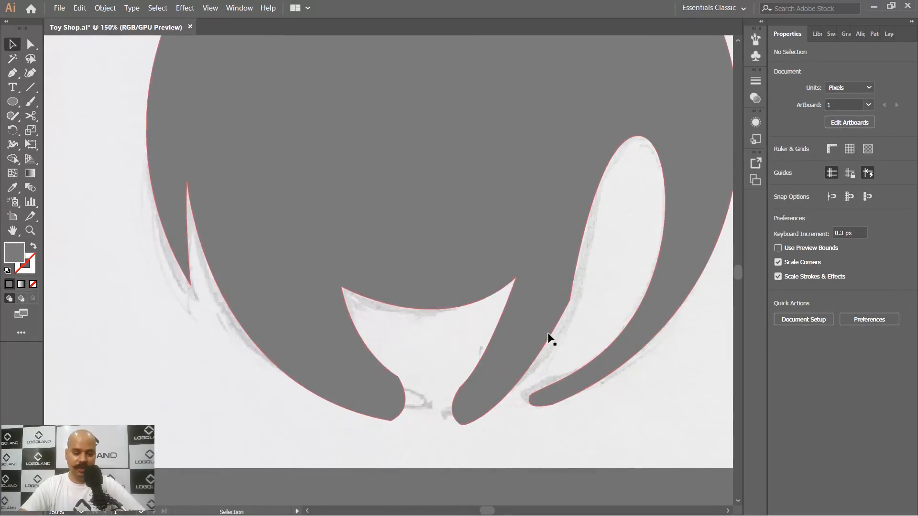
key("a")
left_click(397, 374)
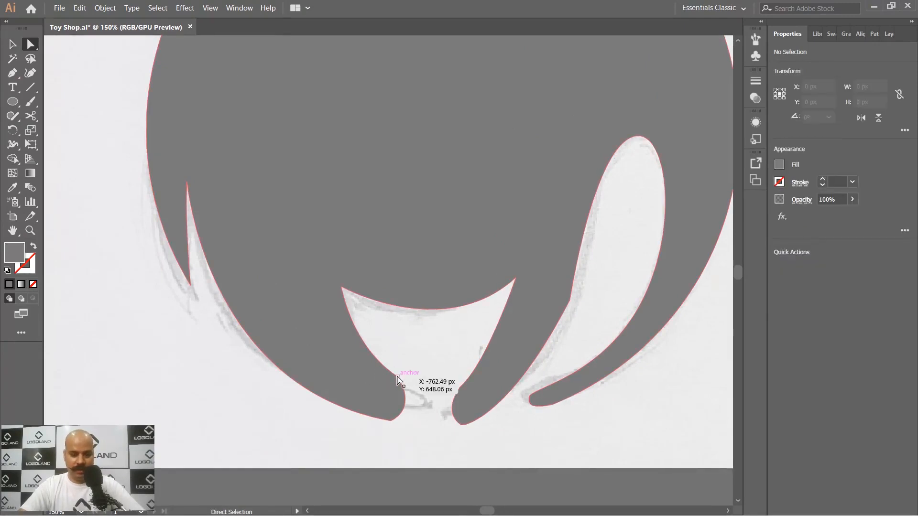
key("space")
scroll(443, 371, "up", 3)
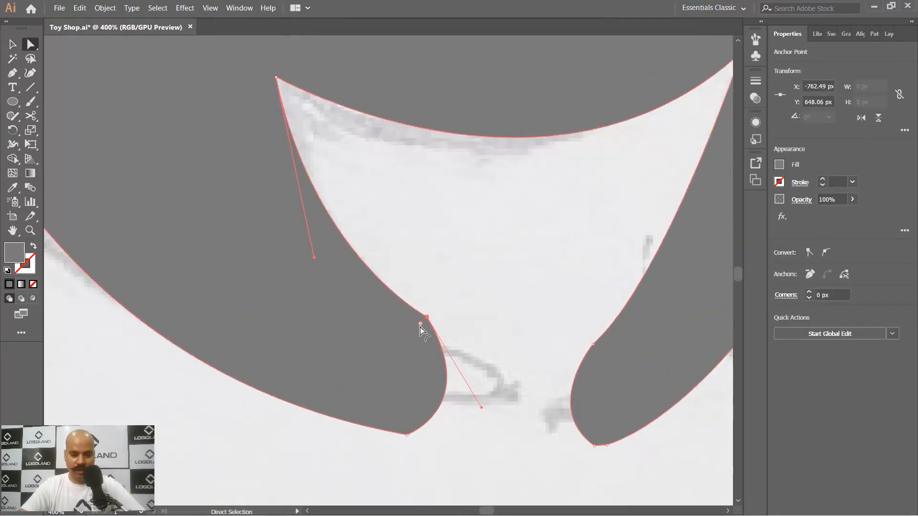
left_click_drag(421, 327, 354, 402)
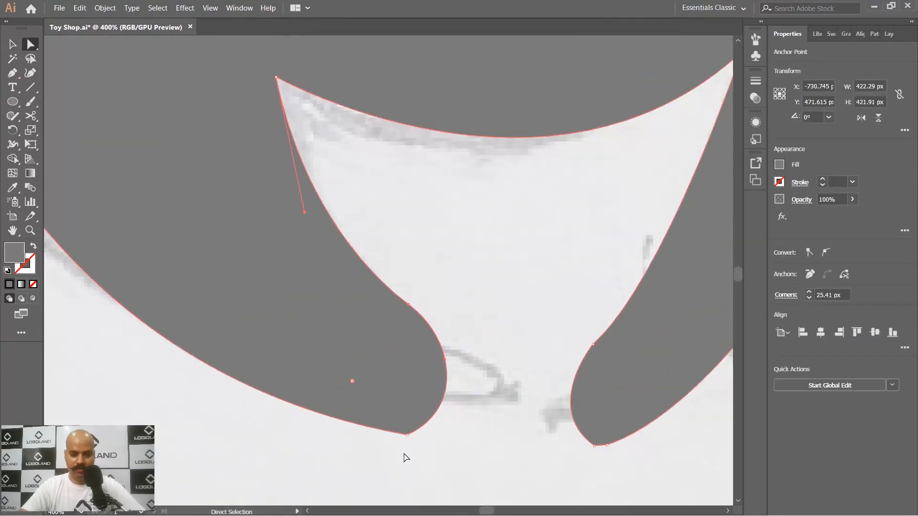
Step: Round the lower corner of the hind foot's tip with a radius of about 15.5 px
left_click_drag(403, 454, 379, 365)
key("space")
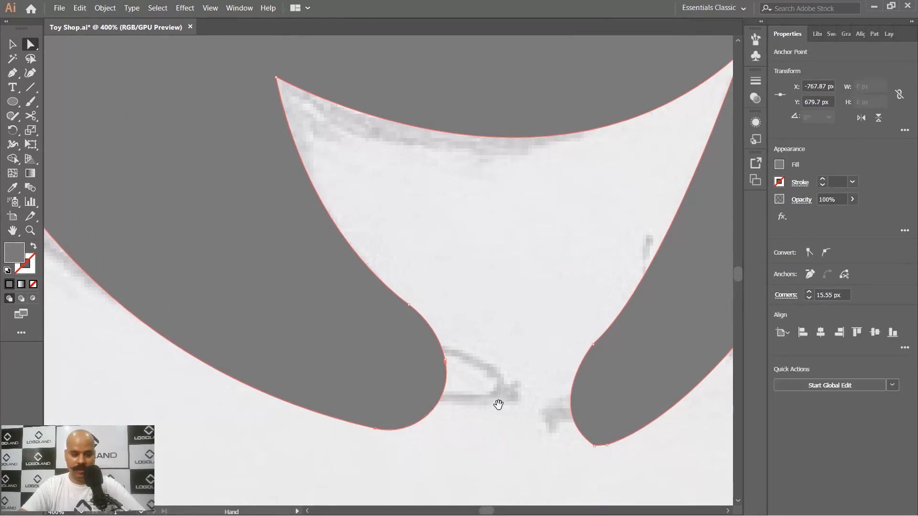
left_click_drag(498, 405, 386, 384)
left_click_drag(478, 433, 495, 426)
Step: Round the upper corner of the front foot's tip, where the leg's back edge meets the foot
scroll(495, 425, "down", 3)
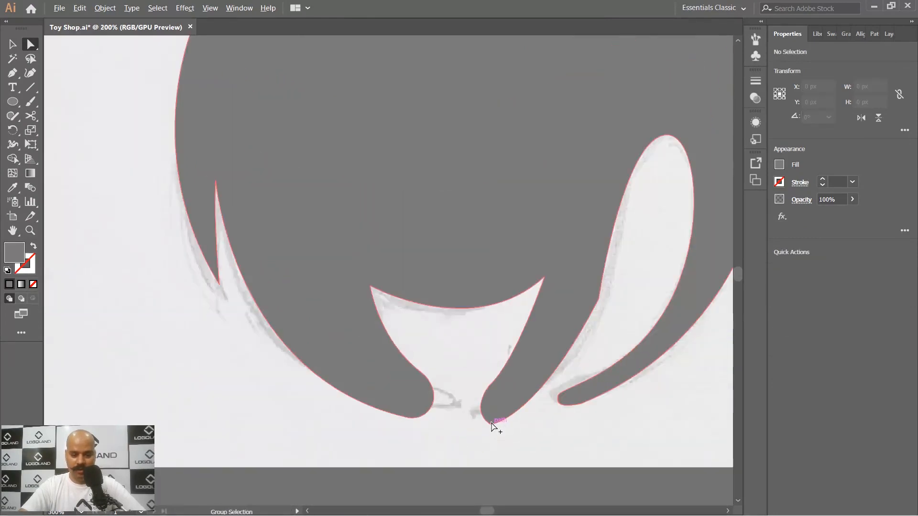
scroll(493, 397, "up", 3)
left_click(484, 371)
left_click_drag(491, 378, 518, 417)
scroll(482, 403, "down", 5)
scroll(482, 402, "right", 5)
left_click(417, 388)
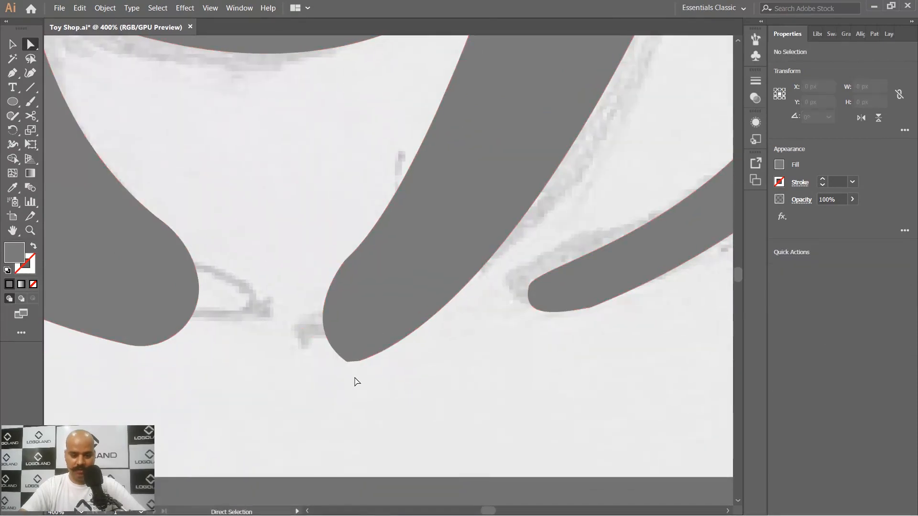
Step: Round the lower corner of the front foot's tip and deselect the shape
left_click_drag(341, 369, 357, 352)
scroll(352, 354, "up", 2)
left_click_drag(345, 394, 383, 258)
left_click(425, 357)
scroll(422, 353, "down", 6)
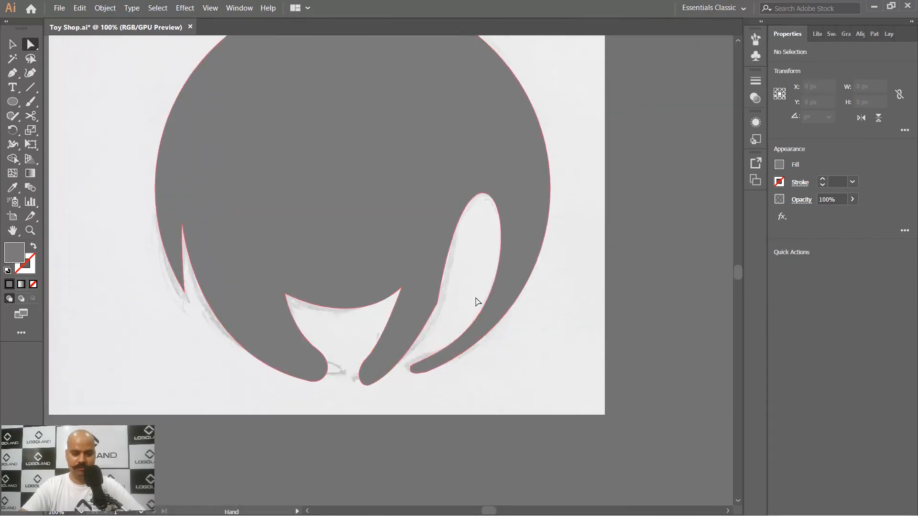
Step: Smooth the kink on the front leg's edge facing the trunk by adjusting its curve handle and rounding the corner point
scroll(476, 303, "up", 4)
scroll(449, 353, "down", 4)
scroll(445, 328, "up", 1)
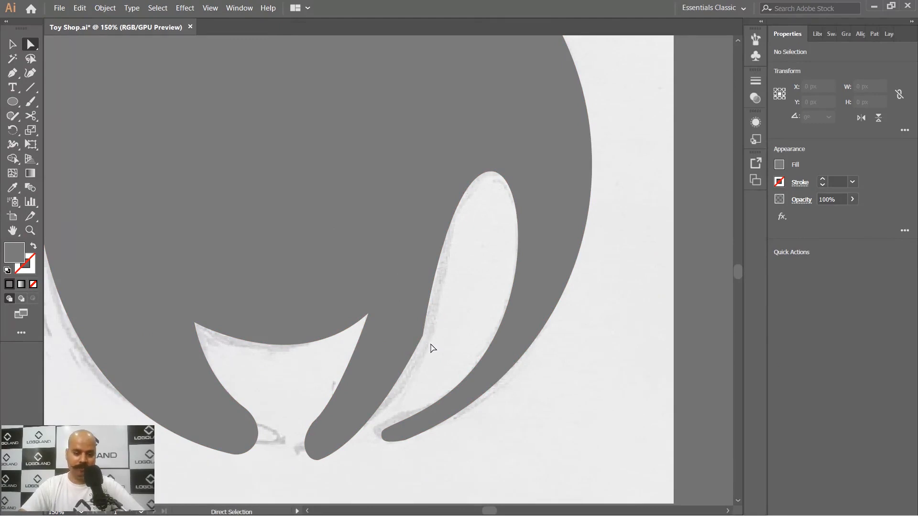
left_click(422, 338)
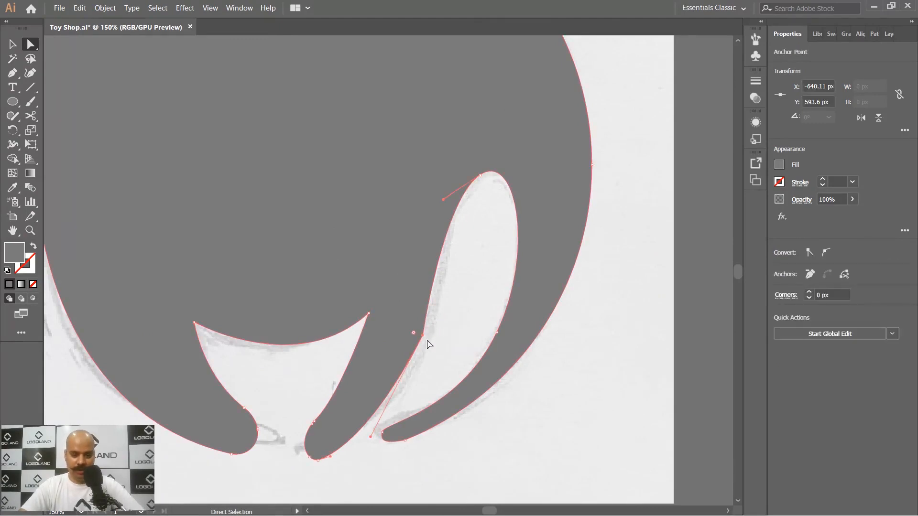
left_click_drag(443, 200, 450, 196)
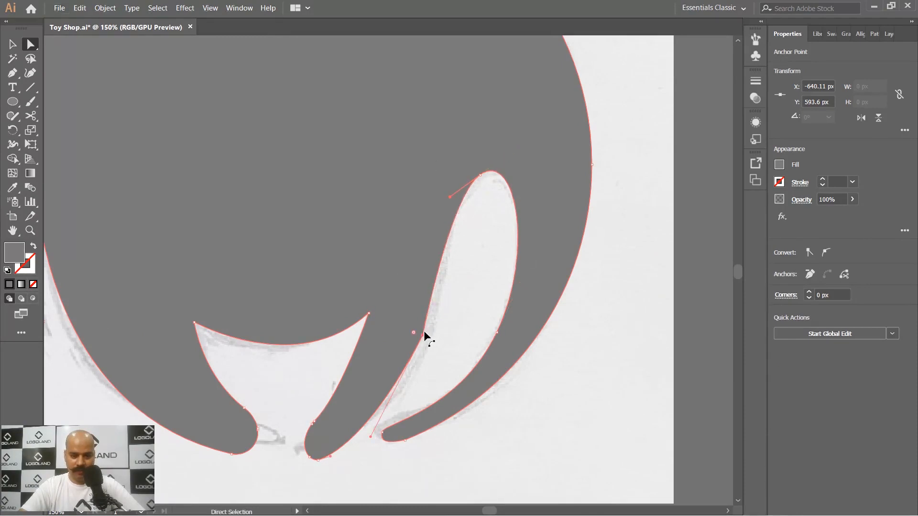
left_click_drag(414, 337, 45, 38)
left_click(597, 434)
scroll(541, 391, "down", 2)
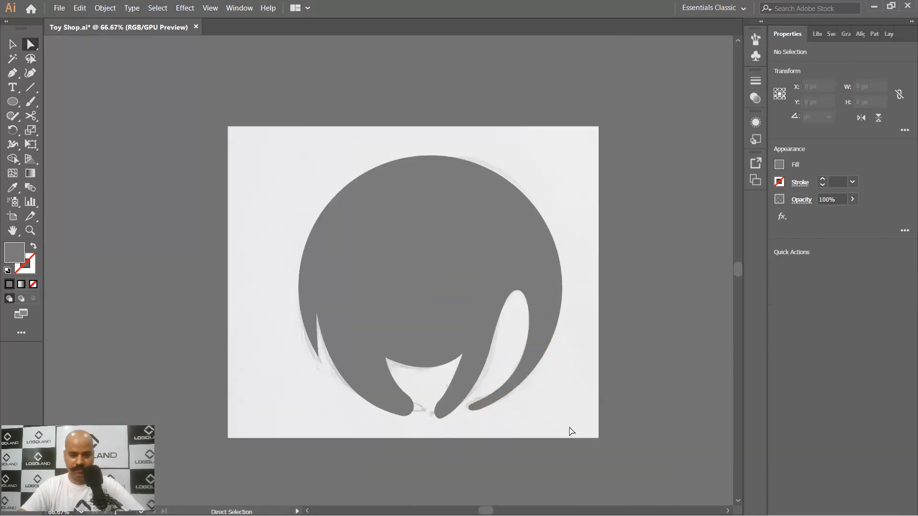
scroll(558, 378, "up", 1)
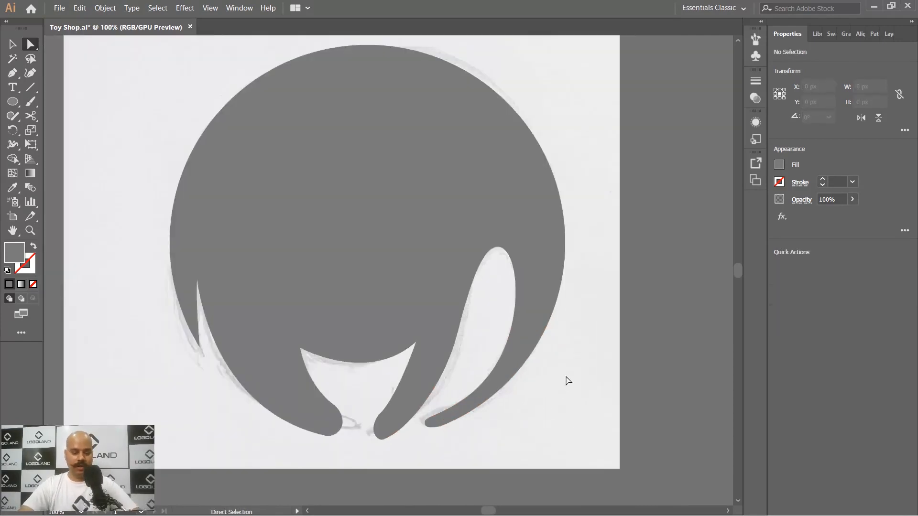
Step: Show the artwork as outlines and draw a circle over the sketched head curve that surrounds the eye
key("v")
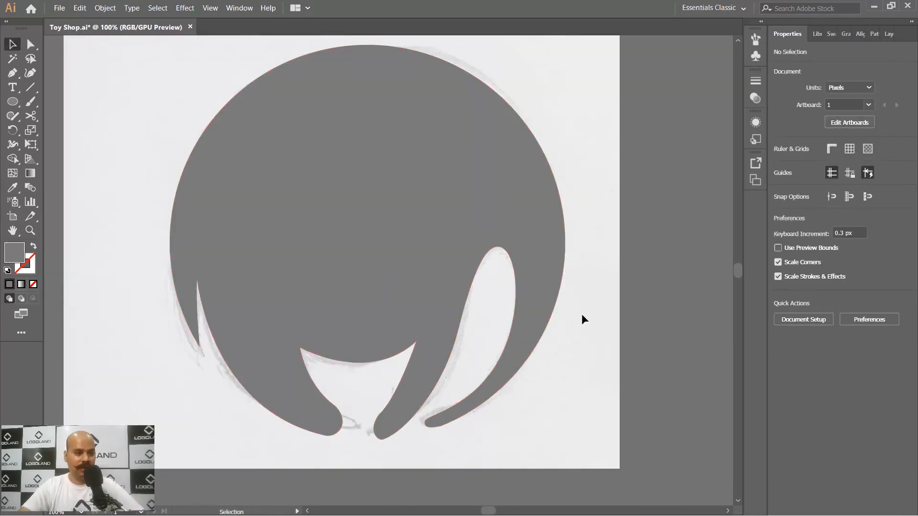
left_click_drag(589, 276, 601, 312)
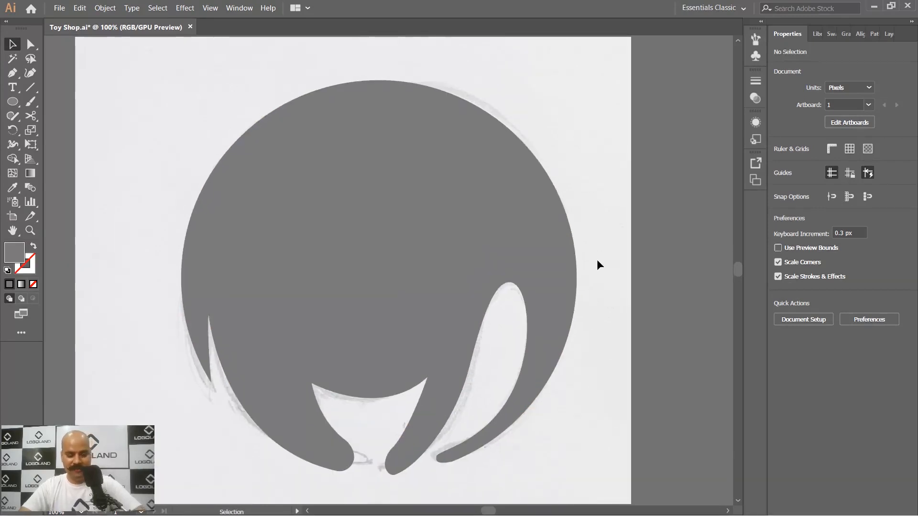
key("ctrl+y")
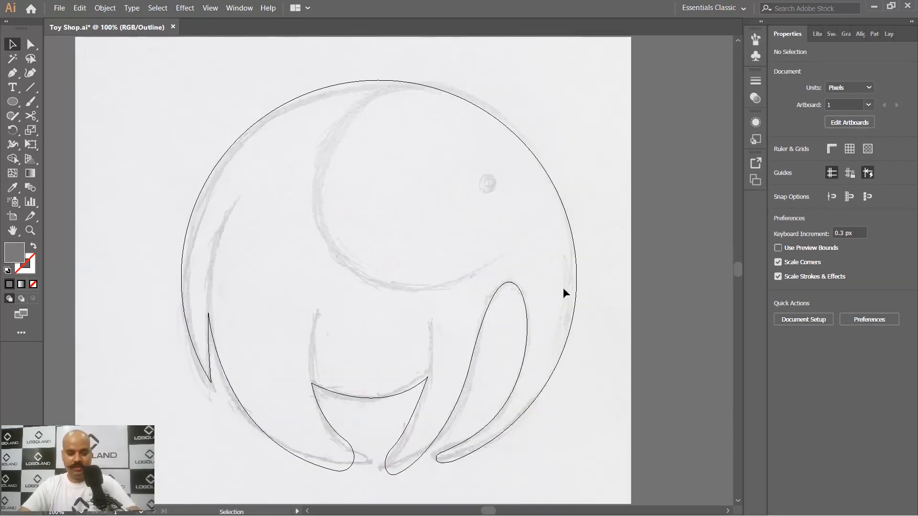
left_click_drag(430, 185, 412, 243)
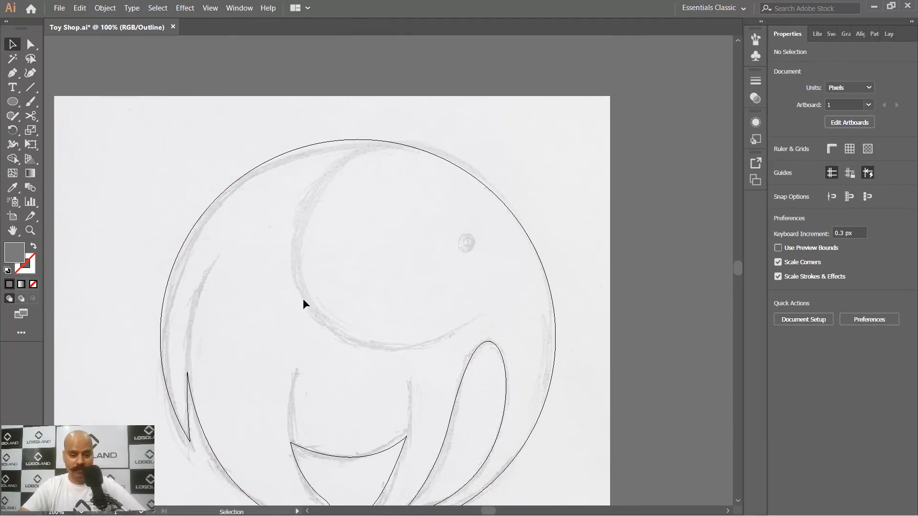
scroll(402, 259, "up", 1)
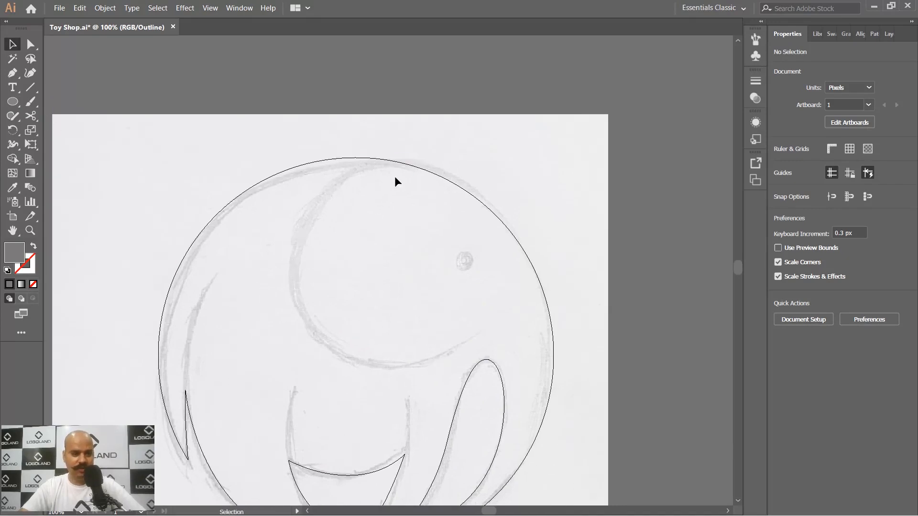
left_click(13, 101)
left_click_drag(368, 220, 515, 366)
Step: Fit the circle to the sketched head curve, resizing it to a diameter of about 224 px, and deselect it
key("v")
left_click_drag(395, 132, 409, 157)
left_click_drag(502, 368, 506, 368)
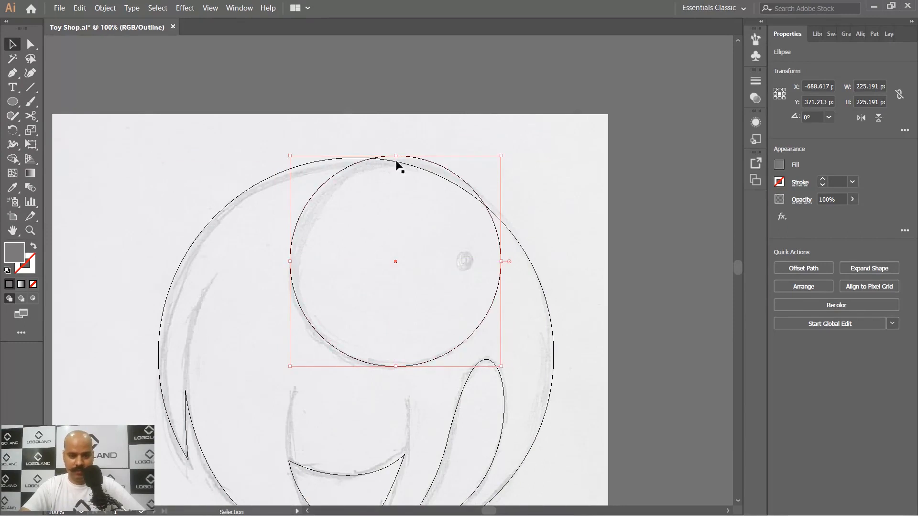
left_click_drag(396, 155, 399, 163)
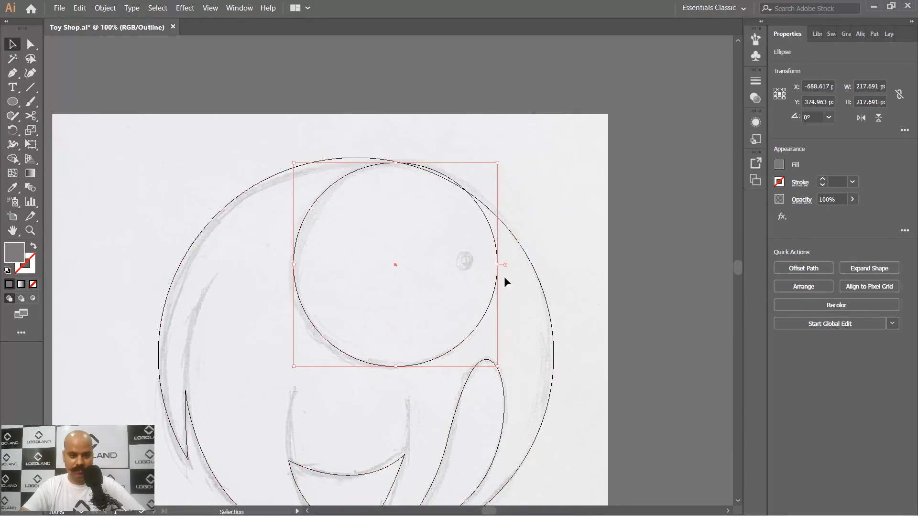
left_click_drag(498, 265, 503, 264)
left_click(596, 195)
scroll(531, 224, "up", 1)
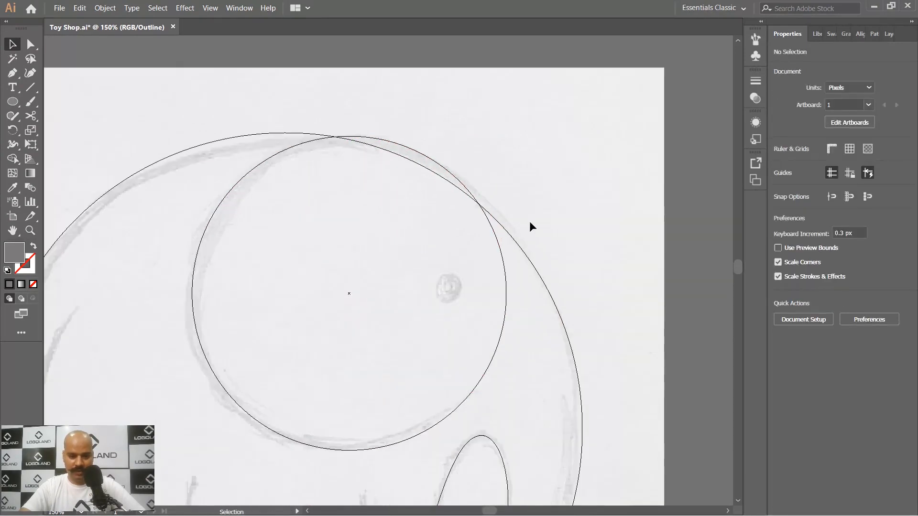
Step: Return to the filled preview and fill the head circle with a brown swatch
scroll(510, 275, "down", 1)
key("ctrl+y")
left_click(420, 244)
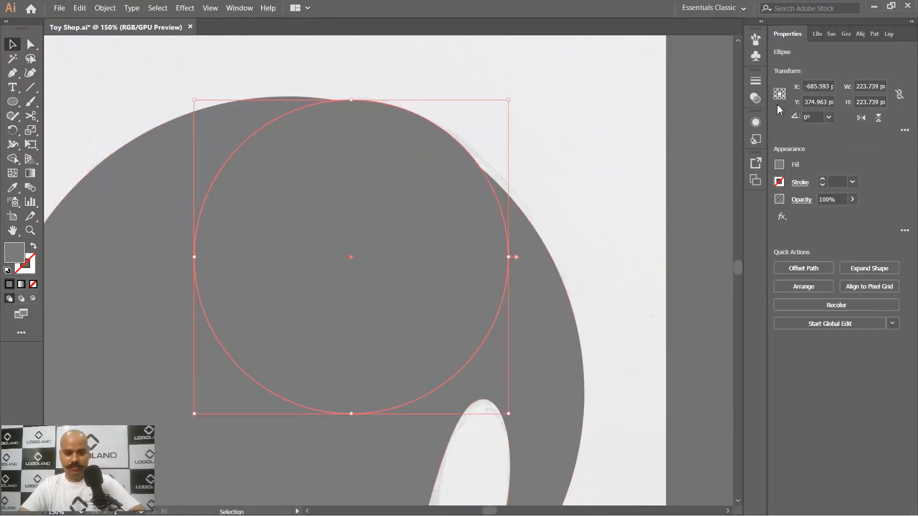
left_click(779, 165)
left_click(716, 224)
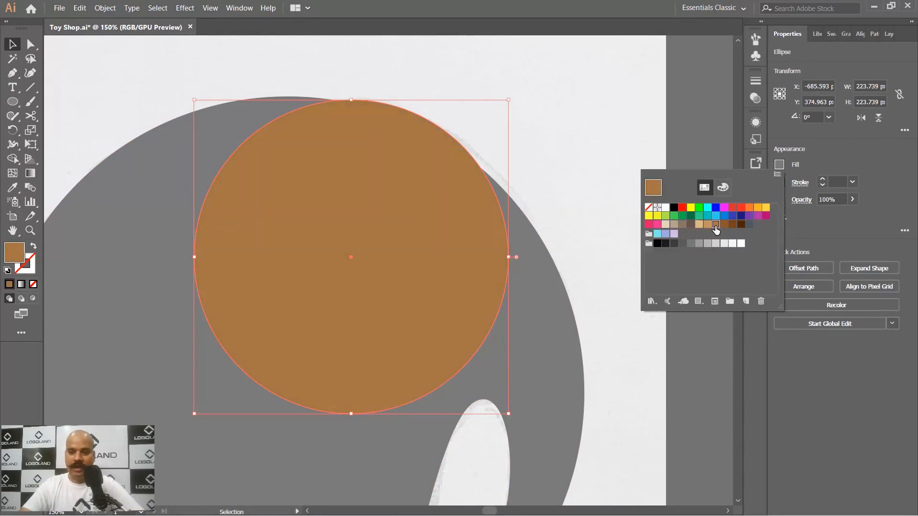
scroll(556, 140, "down", 1)
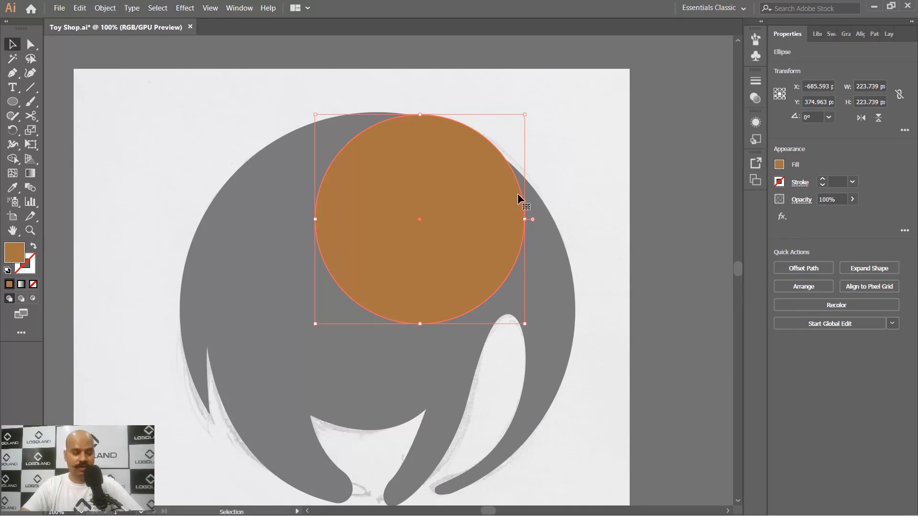
Step: Swap the head circle's fill and stroke to give it a 1 pt brown outline and no fill
key("shift+x")
key("shift+x")
key("shift+x")
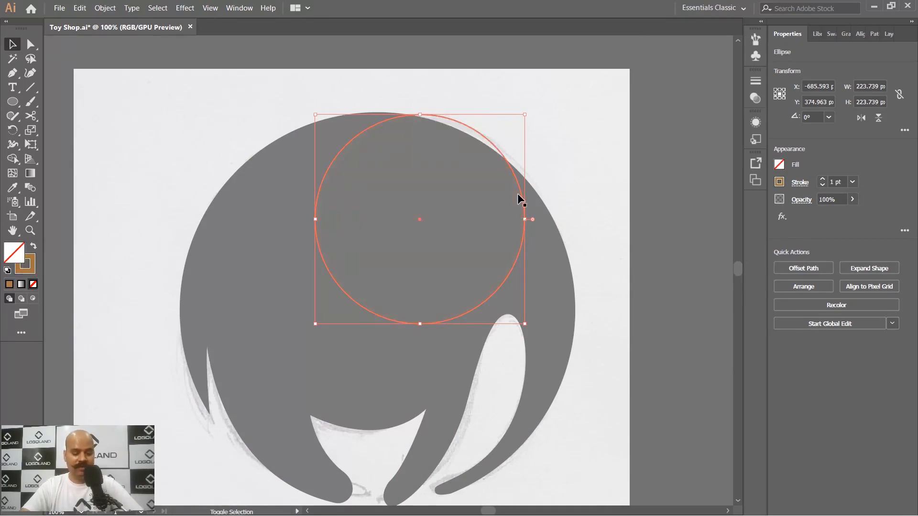
key("shift+x")
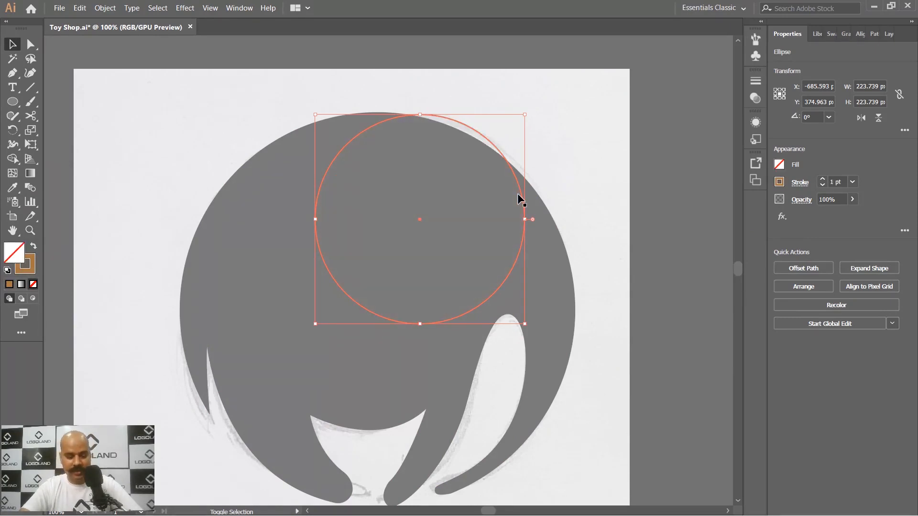
key("shift+x")
key("shift+x")
key("shift+x")
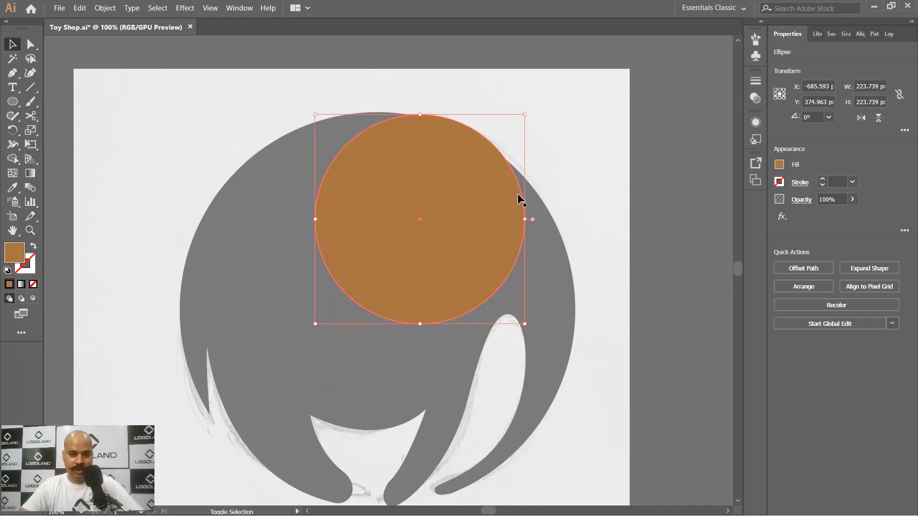
key("shift+x")
key("shift+x")
key("shift+x")
key("shift+x")
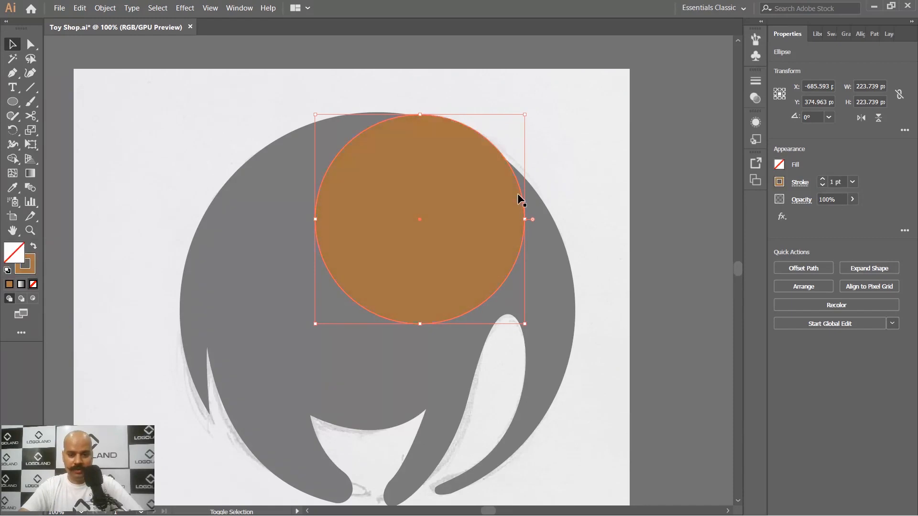
key("shift+x")
key("shift+x")
Step: In outline view, add anchor points on the head circle above the trunk gap and where it crosses the body's upper edge
key("ctrl+equal")
key("ctrl+y")
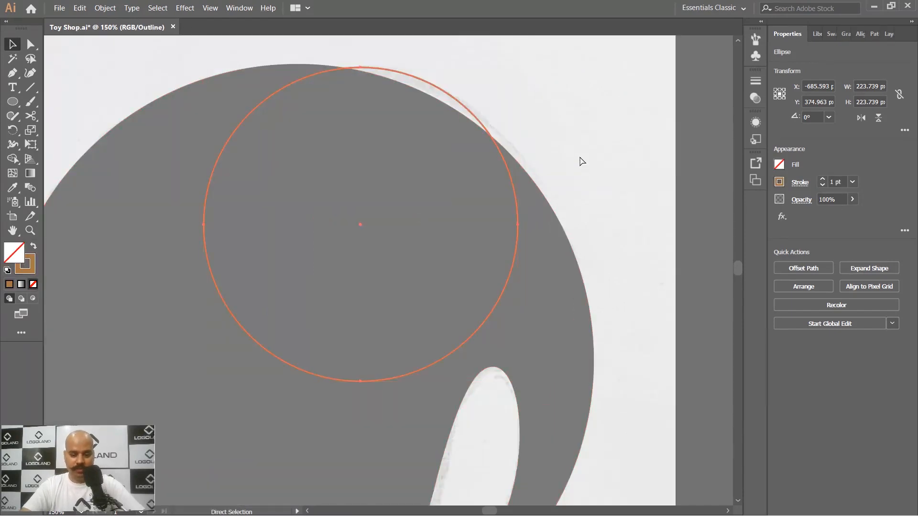
left_click_drag(590, 201, 642, 219)
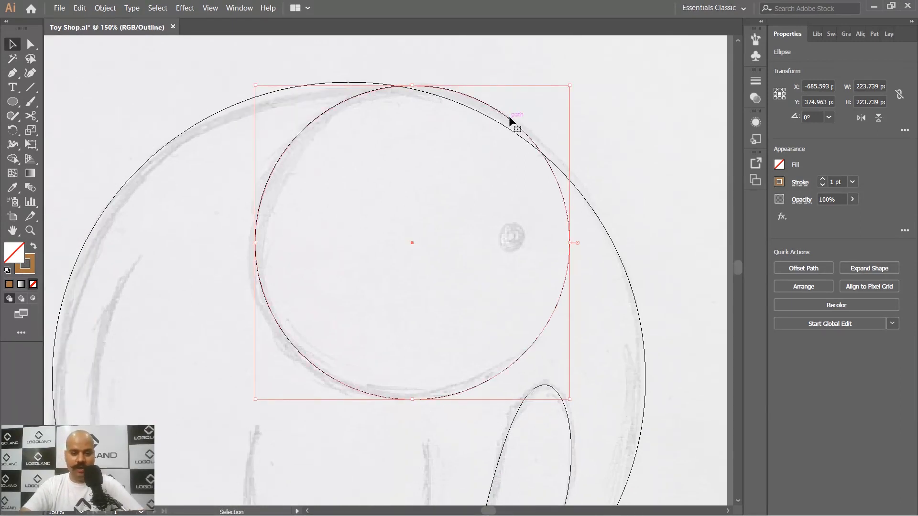
left_click_drag(597, 296, 596, 293)
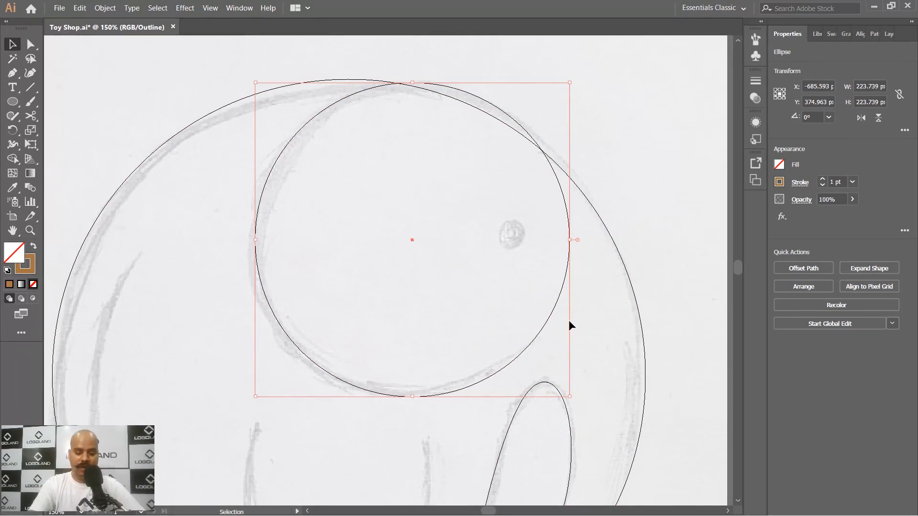
key("p")
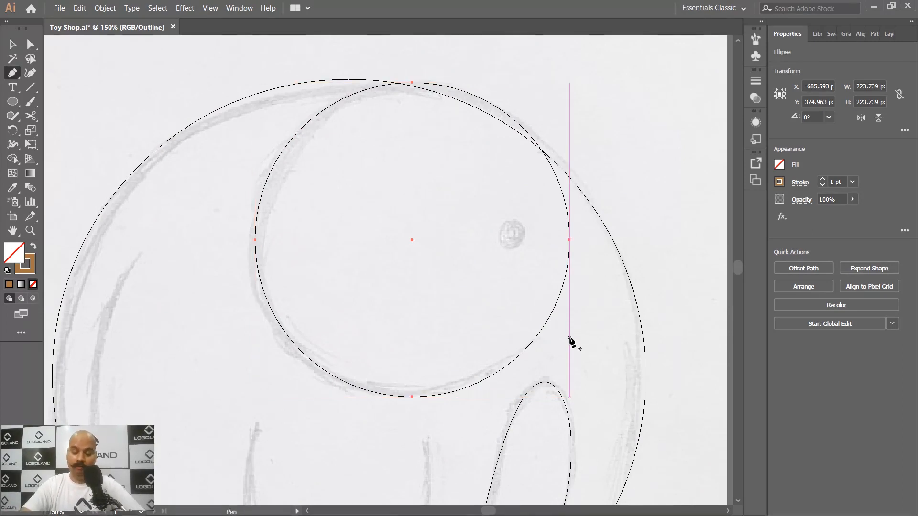
left_click_drag(549, 365, 554, 334)
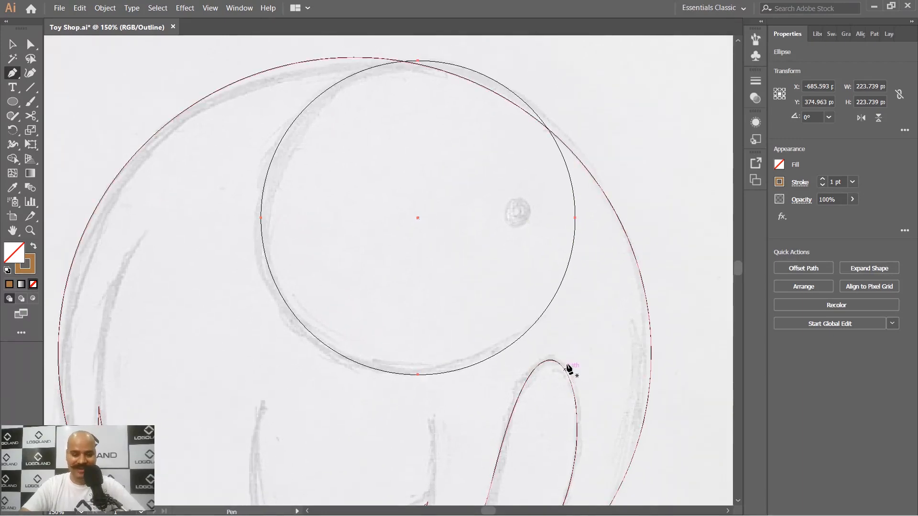
left_click(539, 318)
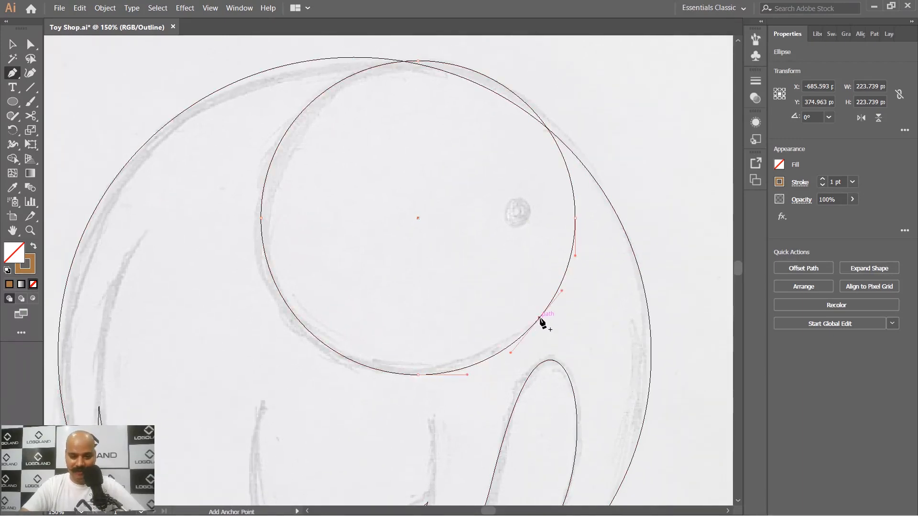
scroll(434, 153, "up", 4)
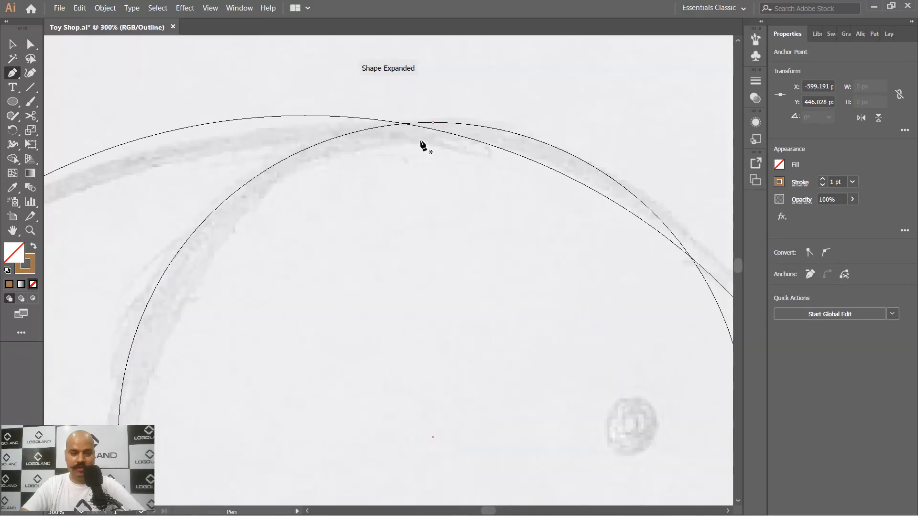
left_click(405, 126)
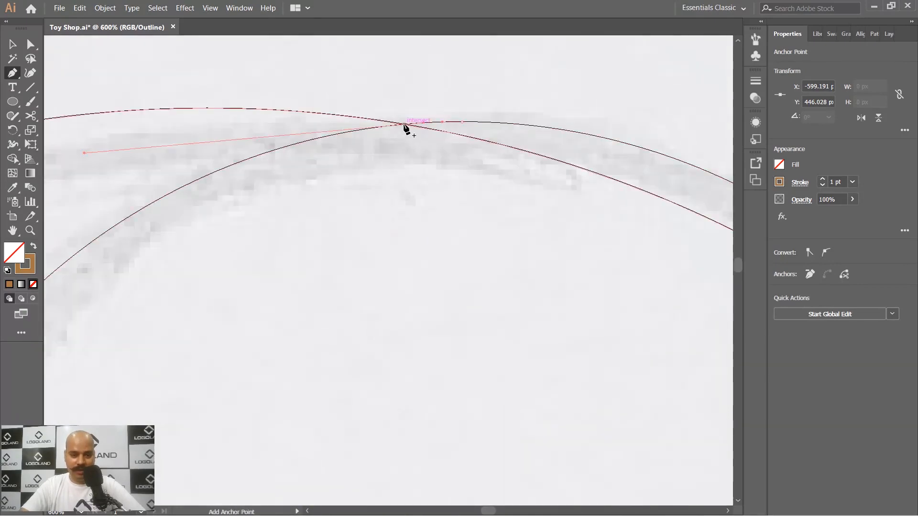
Step: Delete the head circle's original top anchor and the anchor nearest the trunk to leave an open arc behind the eye
scroll(438, 196, "down", 4)
key("a")
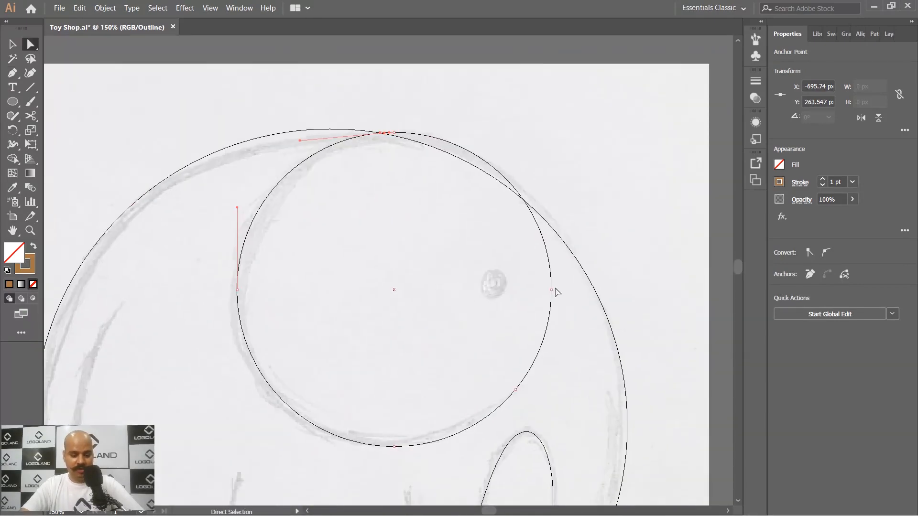
left_click(552, 289)
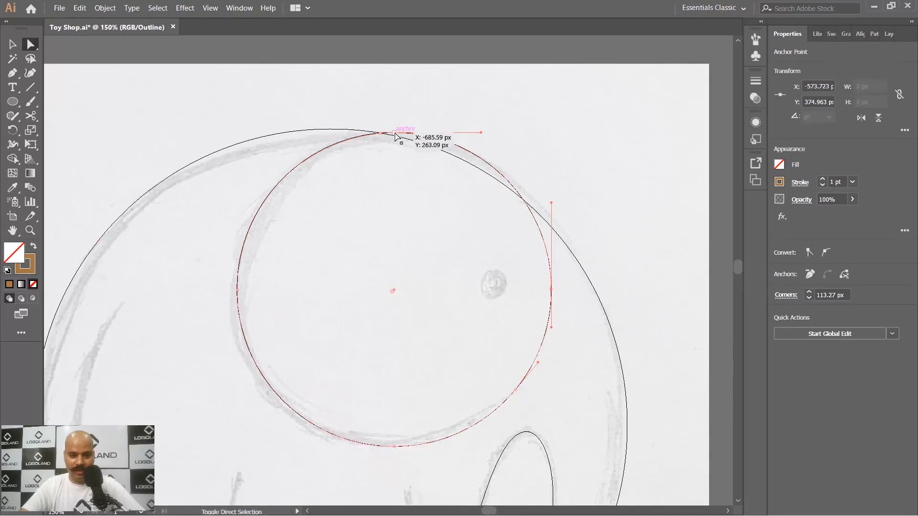
left_click(401, 133)
key("Delete")
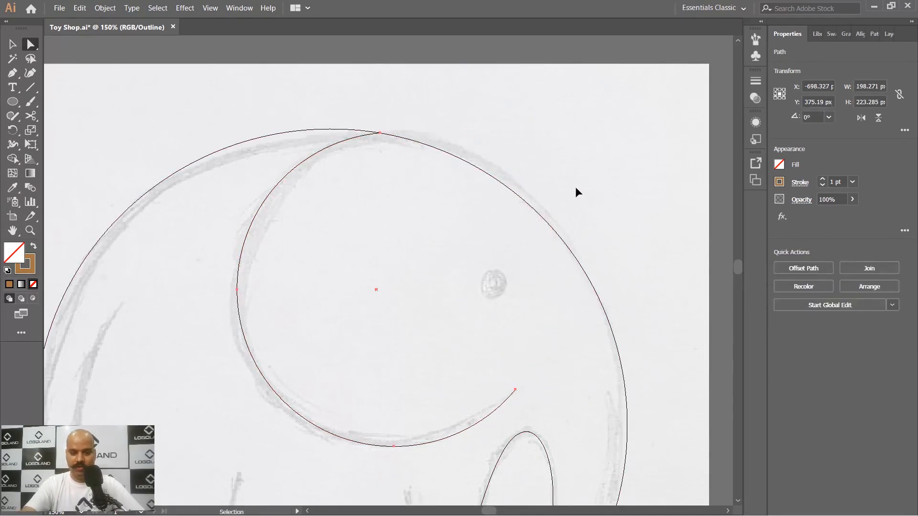
Step: Return to the filled preview and change the head arc's stroke colour to blue
key("ctrl+y")
key("v")
key("ctrl+minus")
key("ctrl+minus")
key("ctrl+minus")
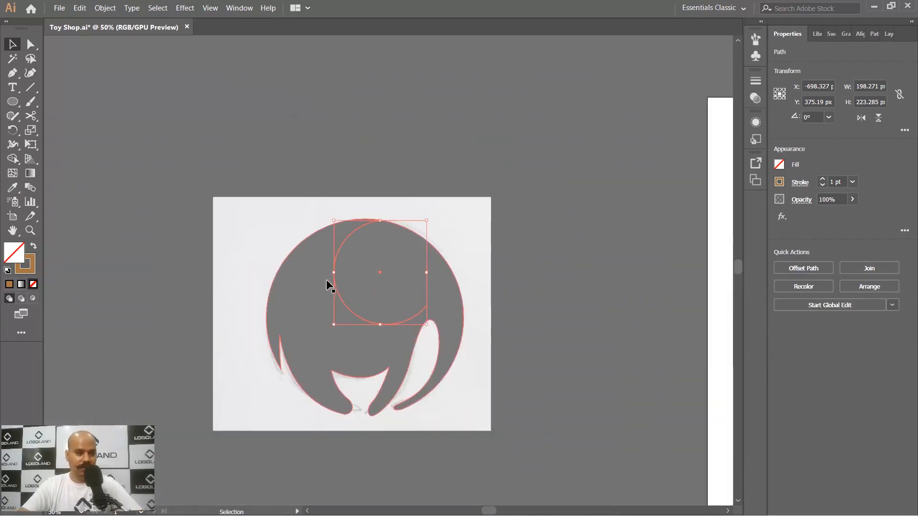
left_click(779, 182)
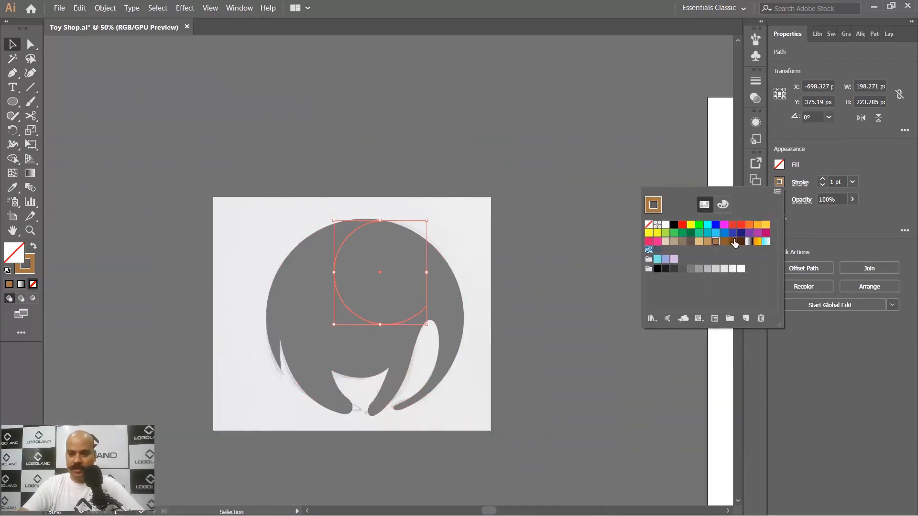
scroll(449, 279, "up", 1)
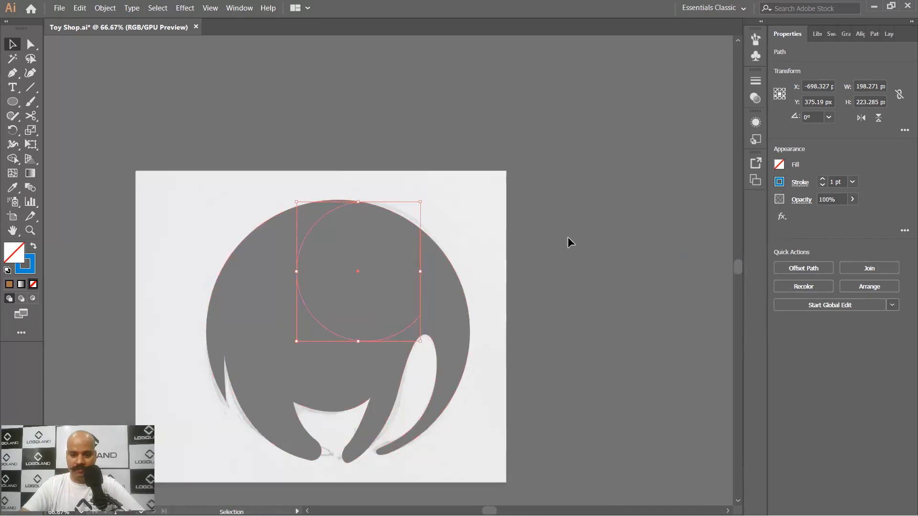
left_click(567, 237)
left_click_drag(465, 254, 517, 200)
scroll(406, 185, "up", 2)
left_click(308, 153)
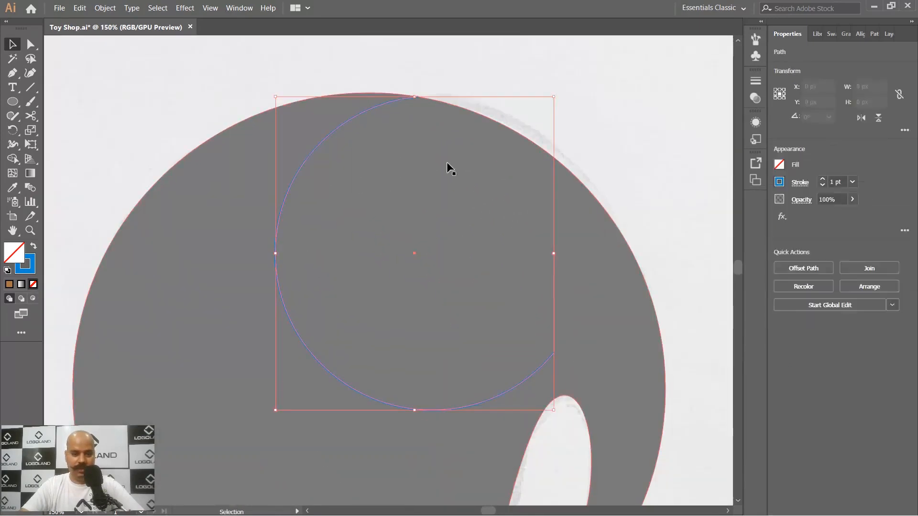
scroll(550, 114, "down", 2)
left_click(574, 144)
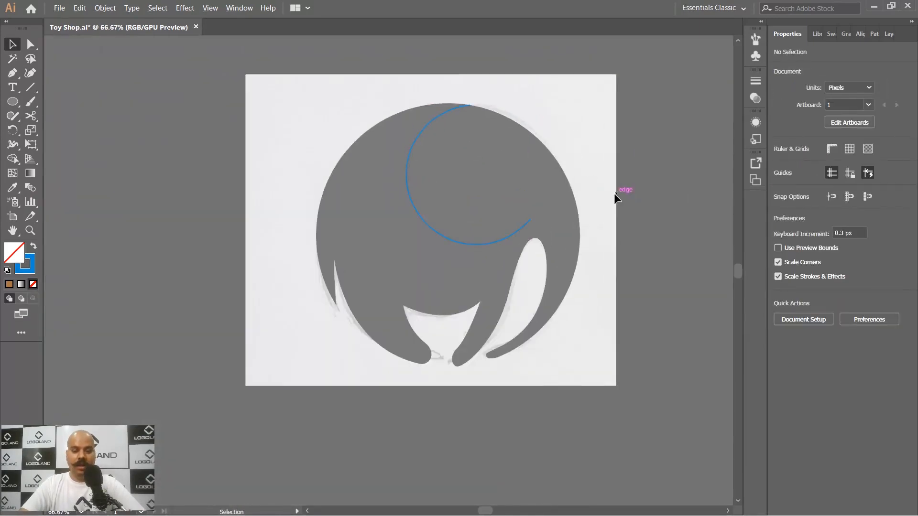
Step: Give the elephant body shape a dark slate-blue stroke, colour #2E3A44, keeping its grey fill
left_click(342, 255)
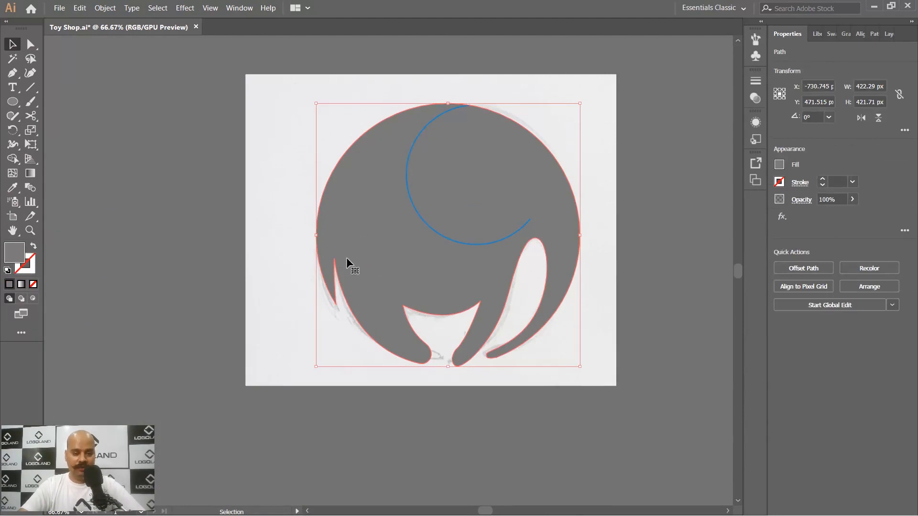
double_click(33, 262)
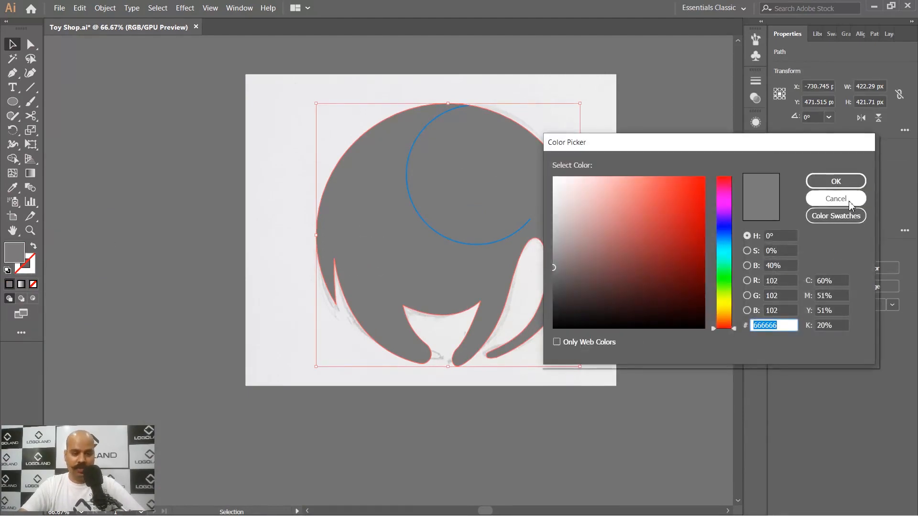
left_click(835, 199)
left_click(29, 270)
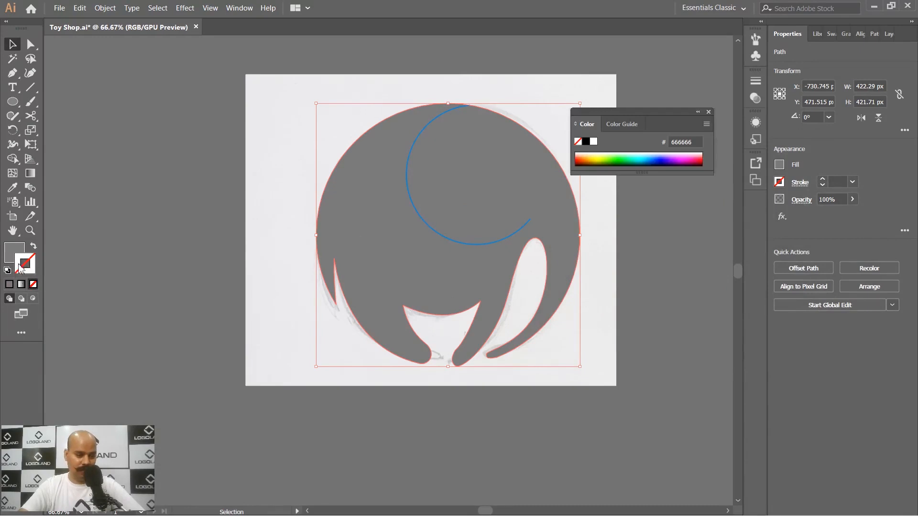
double_click(32, 262)
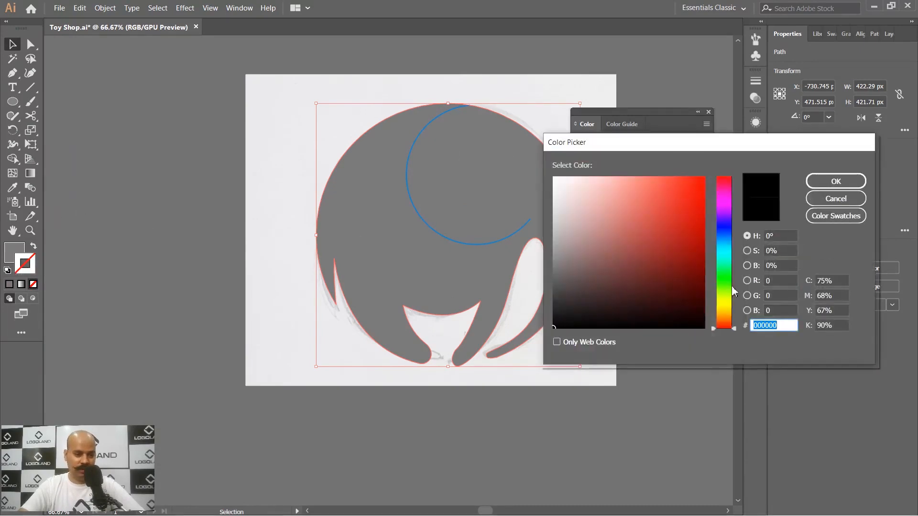
left_click_drag(723, 254, 723, 238)
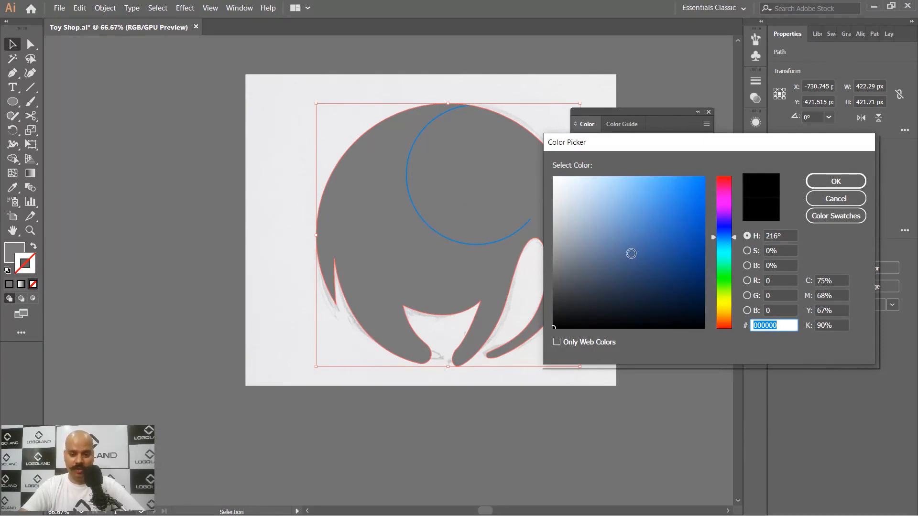
left_click_drag(727, 242, 723, 245)
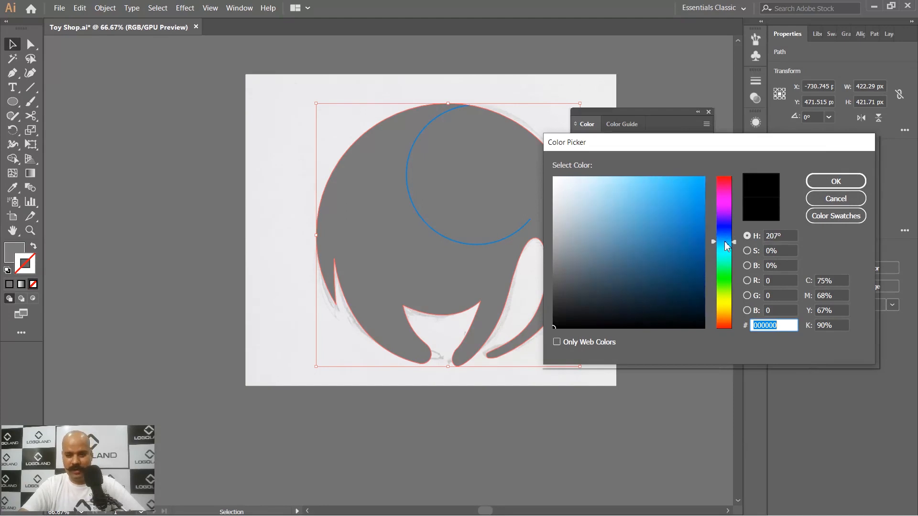
left_click(592, 279)
left_click_drag(593, 278, 601, 288)
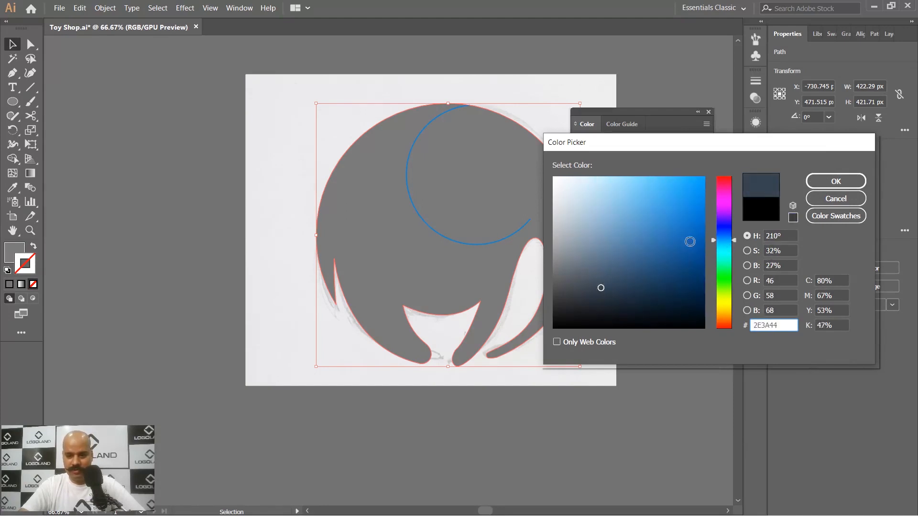
left_click(835, 181)
left_click(687, 307)
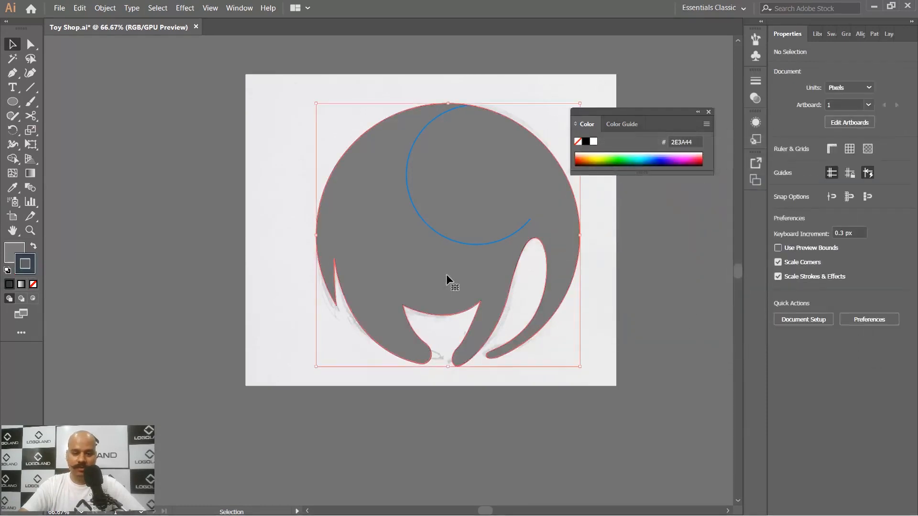
Step: Try a 10 pt stroke on the elephant body, then set its stroke weight to 7 pt
left_click(446, 275)
left_click(853, 182)
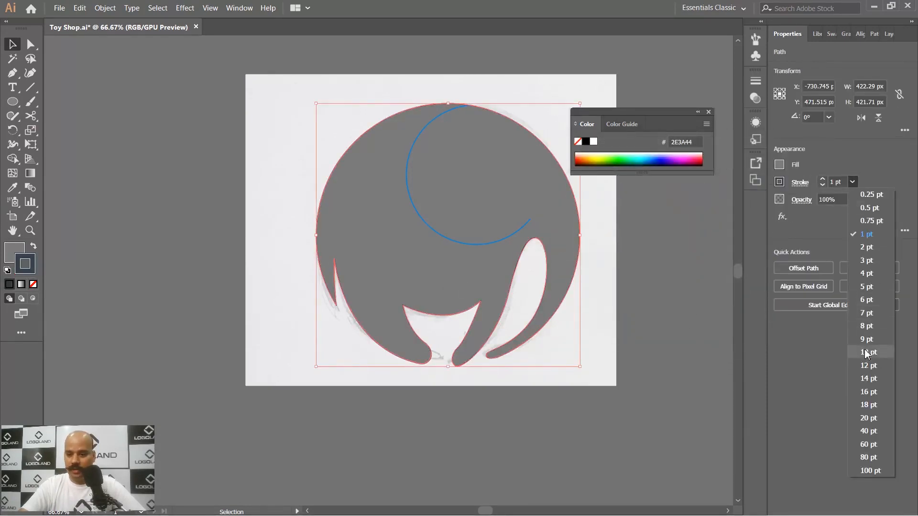
left_click(868, 353)
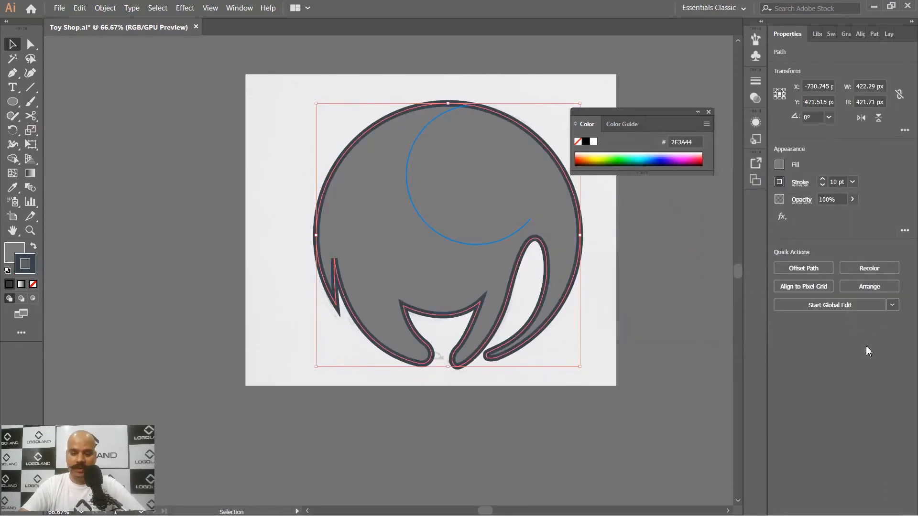
left_click(853, 182)
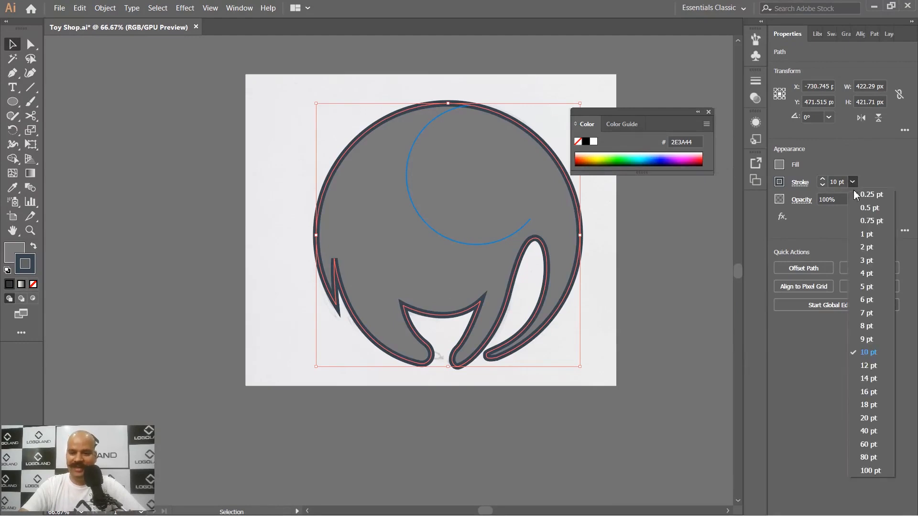
left_click(870, 314)
left_click(679, 334)
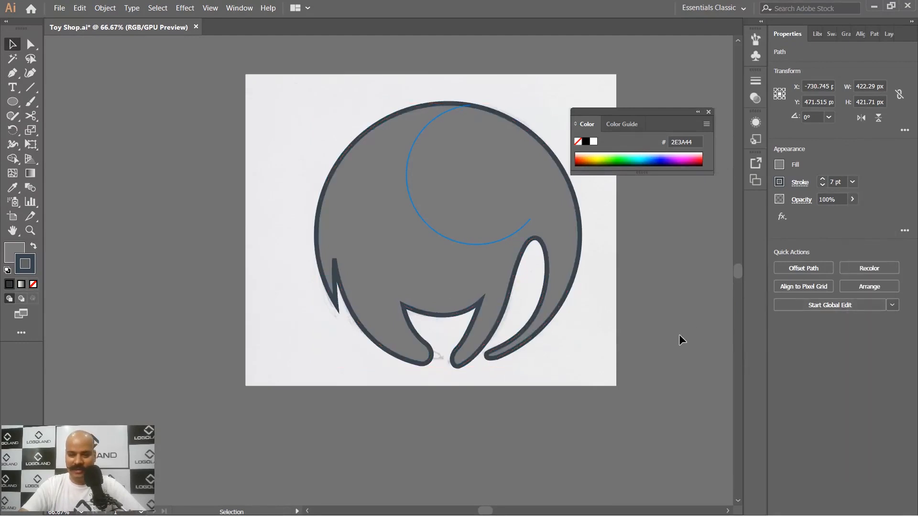
Step: Give the body outline's stroke a round cap and round corner joins to soften the tail and leg points
scroll(516, 290, "down", 1)
scroll(536, 284, "down", 1)
scroll(303, 258, "up", 2)
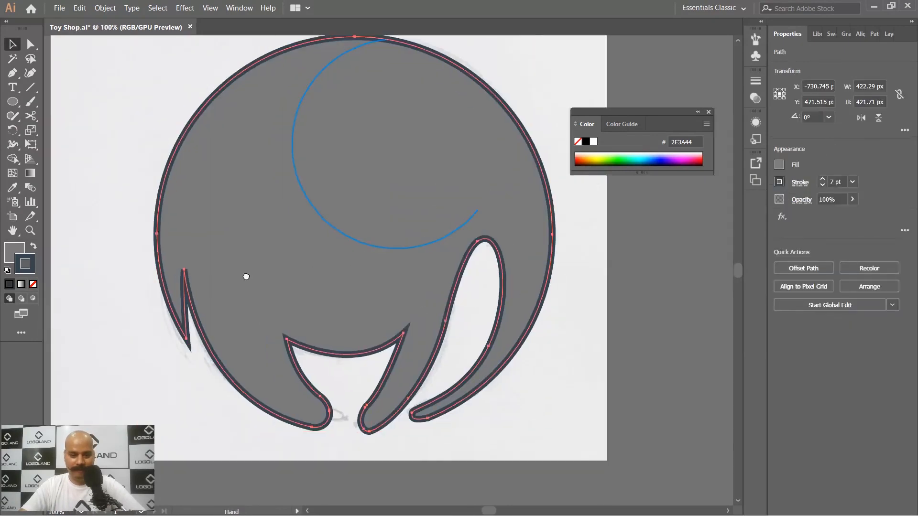
scroll(259, 253, "up", 2)
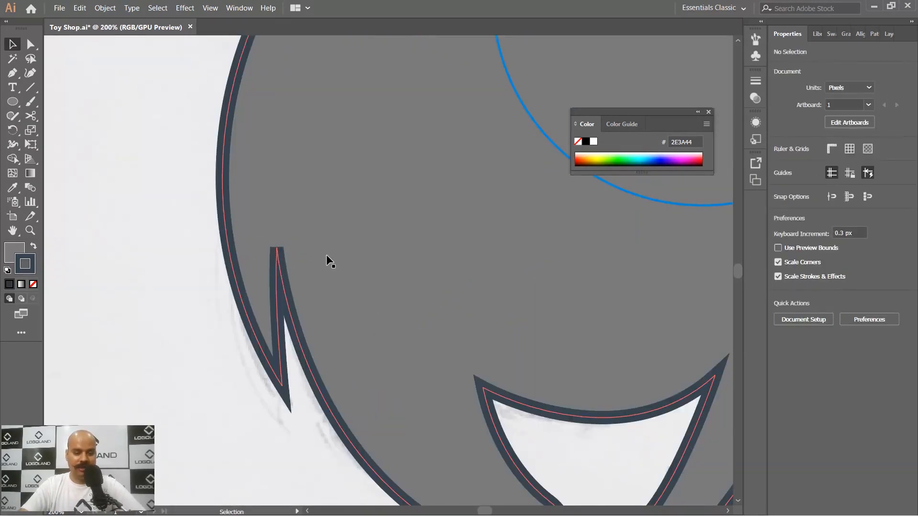
scroll(326, 256, "down", 2)
left_click(360, 268)
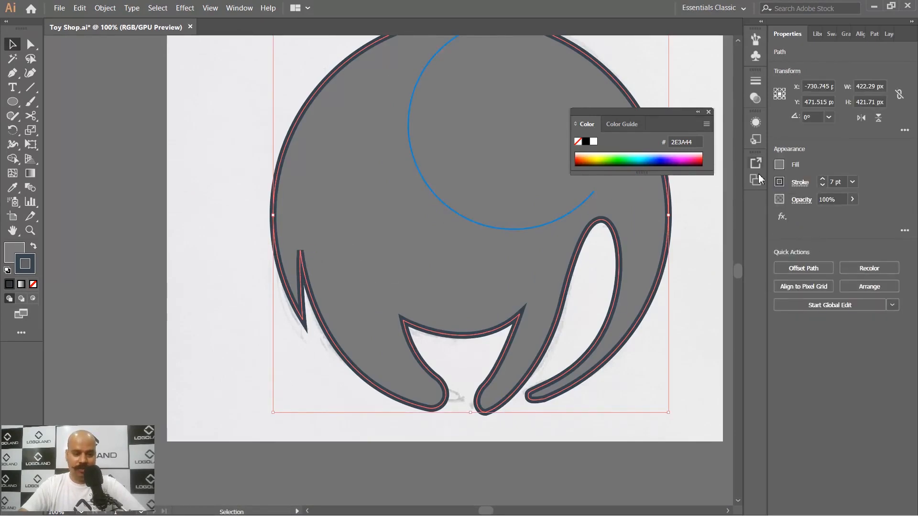
left_click(798, 183)
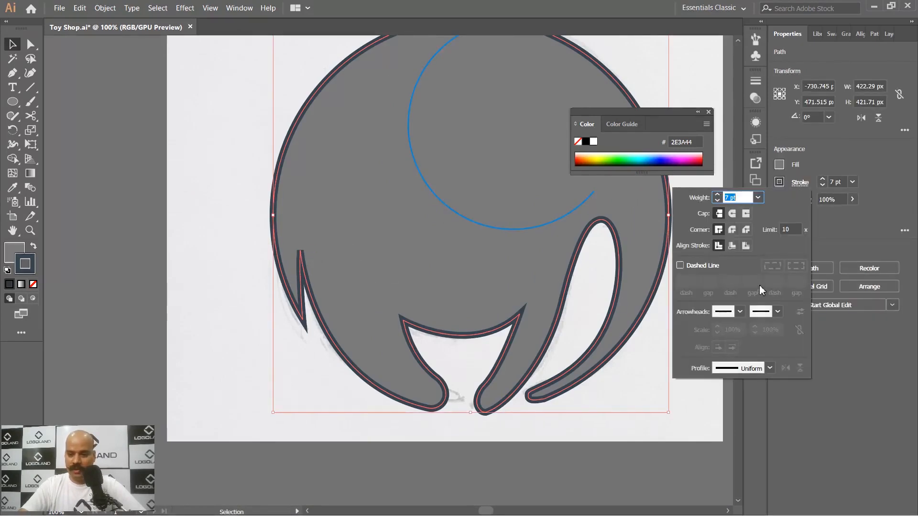
left_click(731, 213)
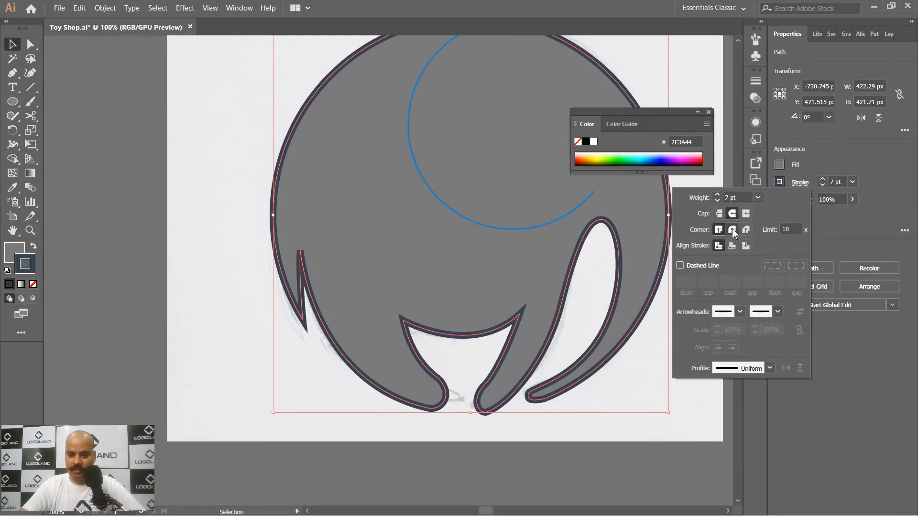
left_click(733, 230)
left_click(236, 260)
Step: Save the body outline's slate-blue stroke colour as a new colour swatch in the document
scroll(235, 261, "down", 2)
scroll(306, 291, "up", 3)
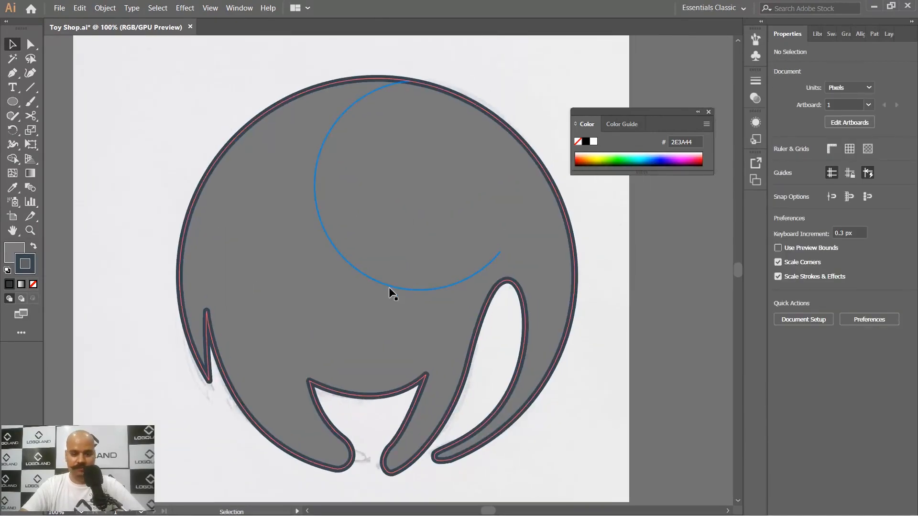
left_click(391, 283)
left_click(391, 286)
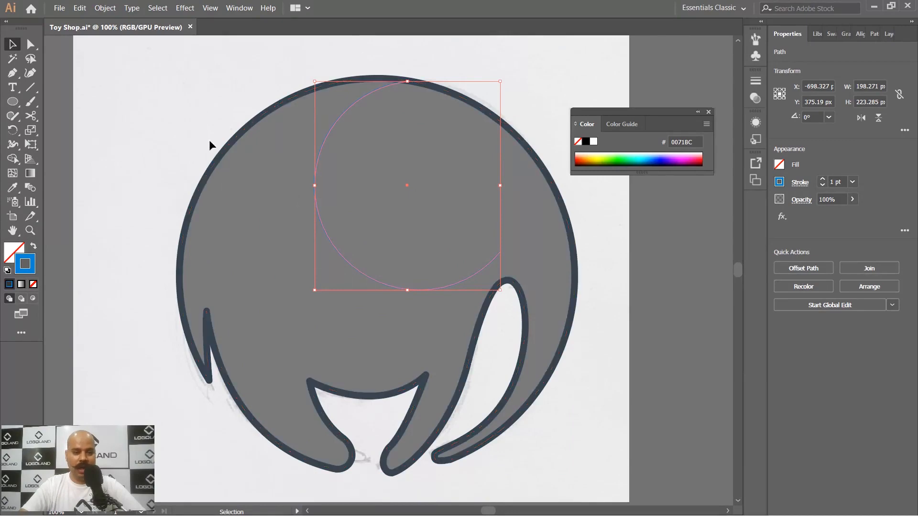
left_click(143, 136)
left_click(209, 244)
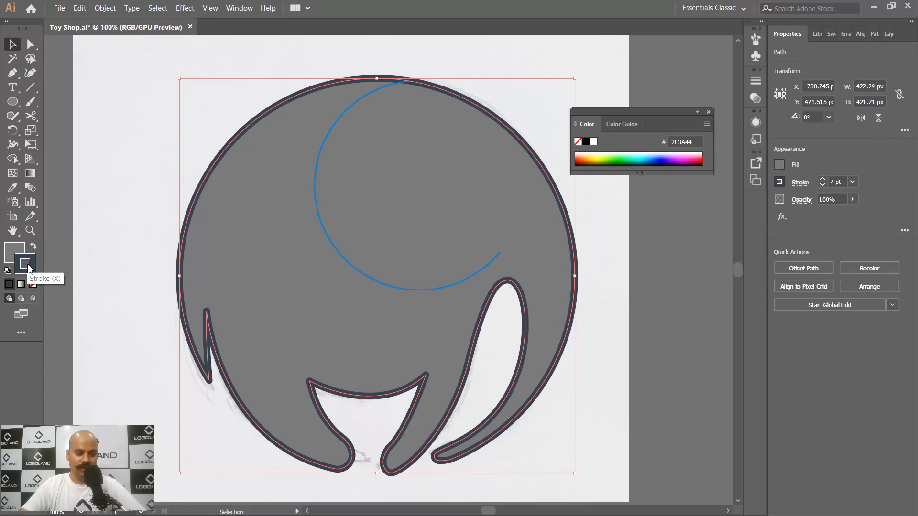
left_click(831, 33)
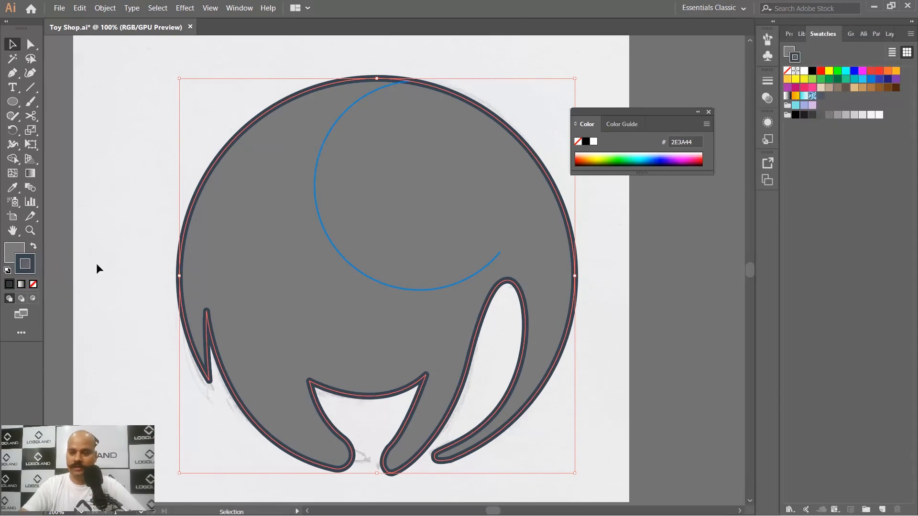
mouse_move(30, 258)
left_mouse_down()
mouse_move(440, 252)
mouse_move(874, 131)
mouse_move(846, 111)
mouse_move(831, 113)
left_mouse_up()
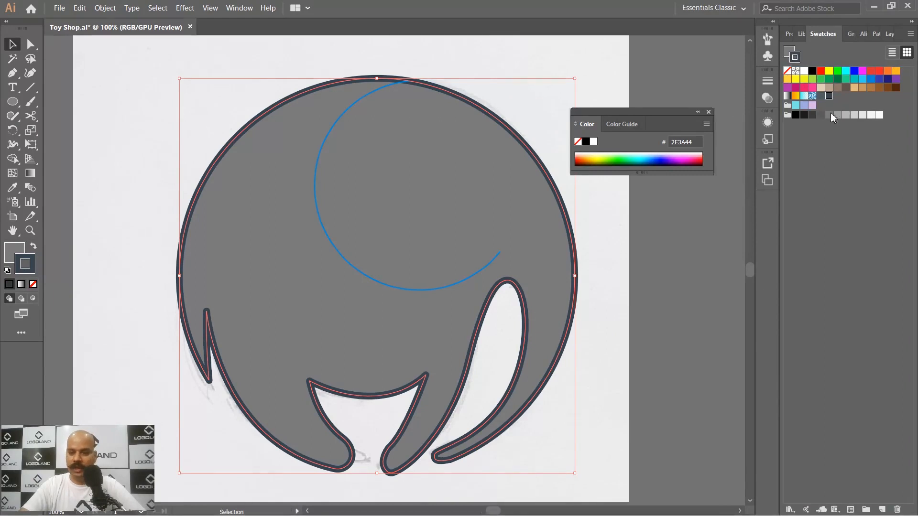
Step: Apply the saved slate-blue swatch to the head arc's stroke
left_click(411, 291)
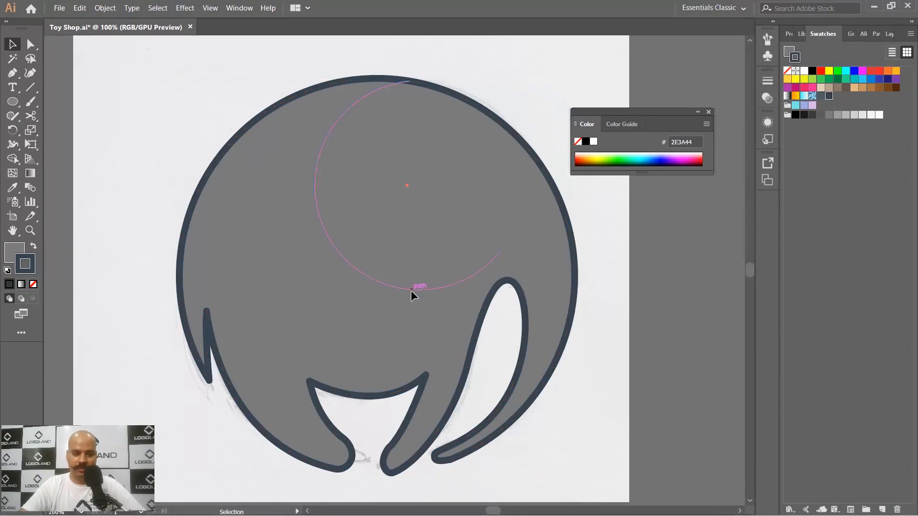
left_click(829, 97)
left_click(711, 306)
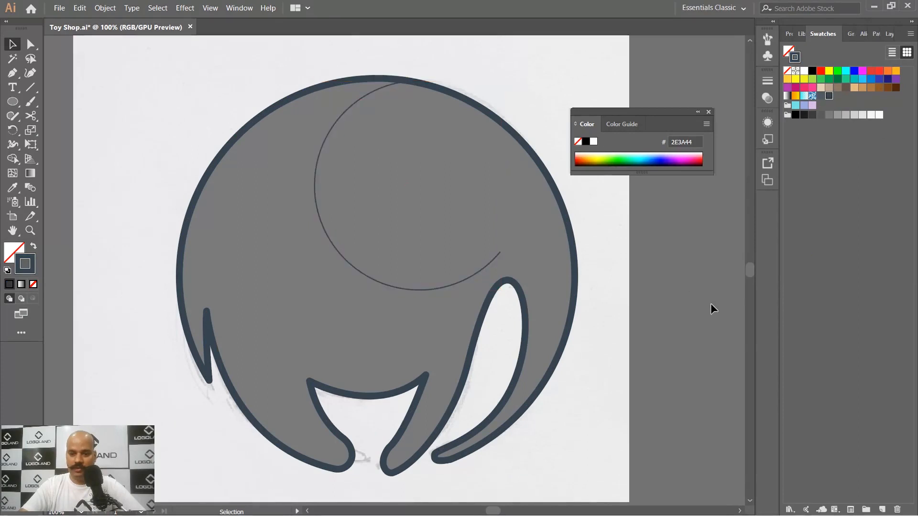
Step: Try a 12 pt stroke on the head arc, then set its stroke weight to 9 pt
left_click(530, 287)
left_click(490, 273)
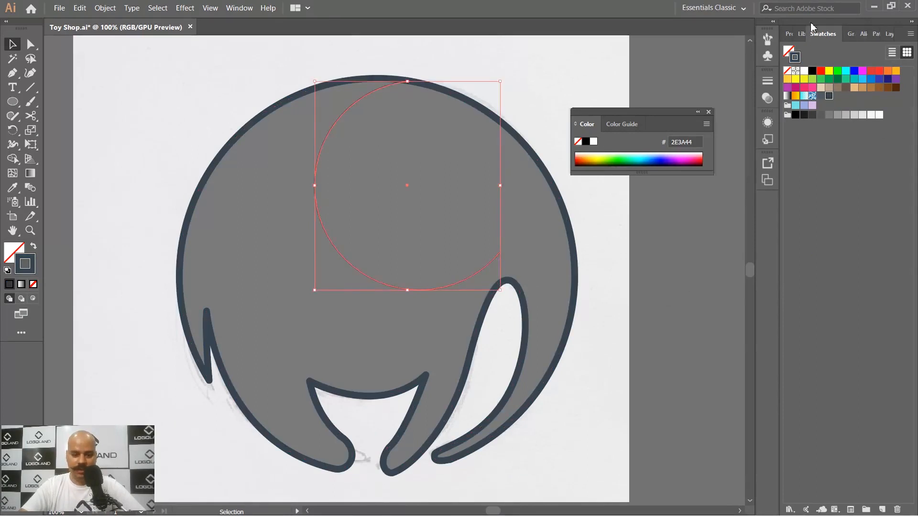
left_click(789, 34)
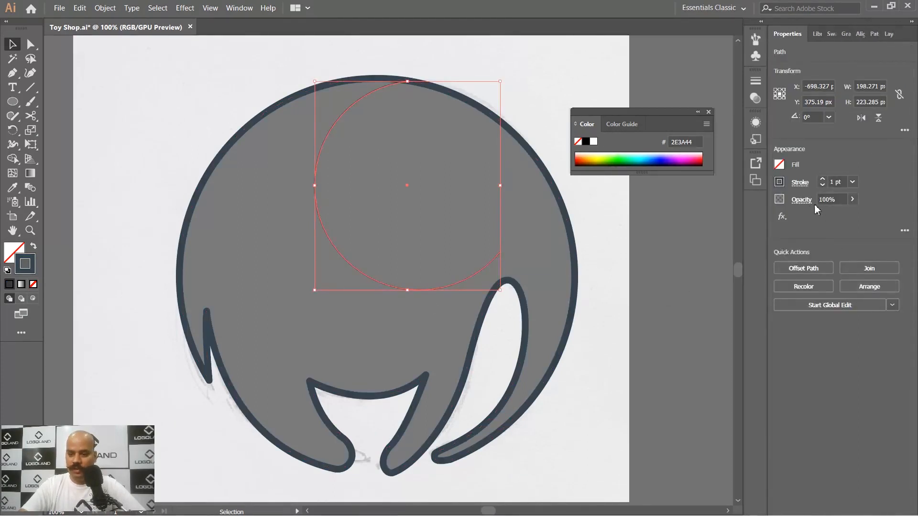
left_click(852, 182)
left_click(869, 365)
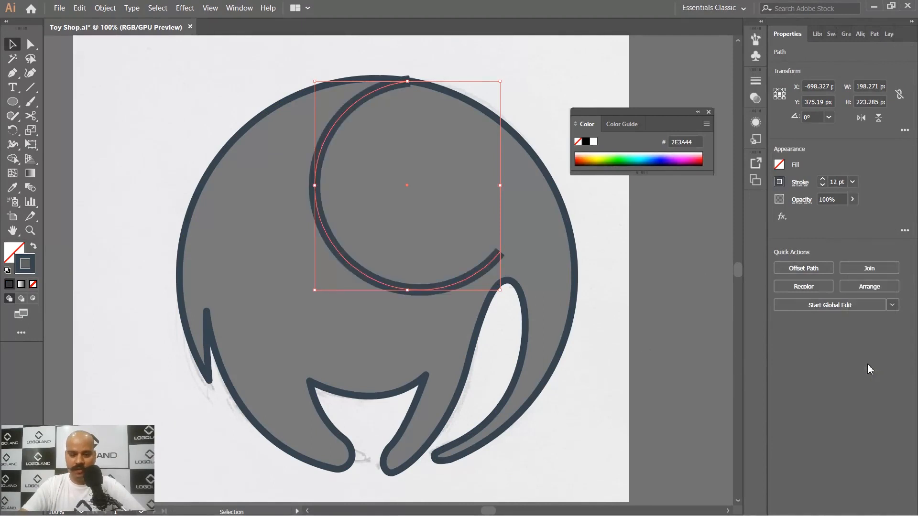
left_click(852, 182)
left_click(866, 340)
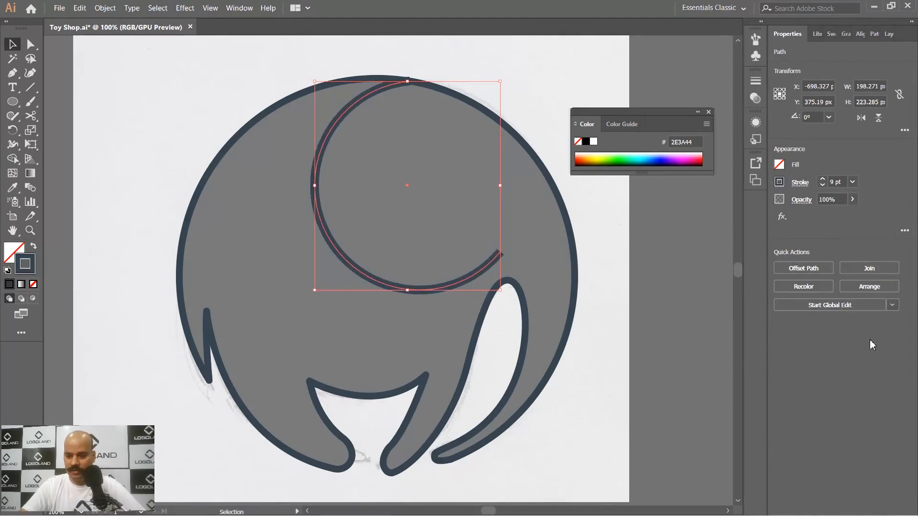
Step: Set the head arc's stroke to a round cap and round corner joins
left_click(801, 186)
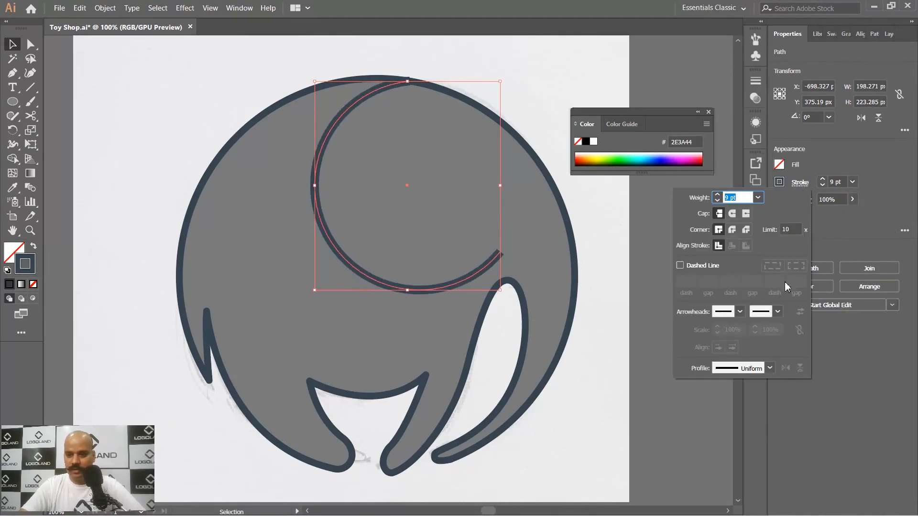
left_click(732, 214)
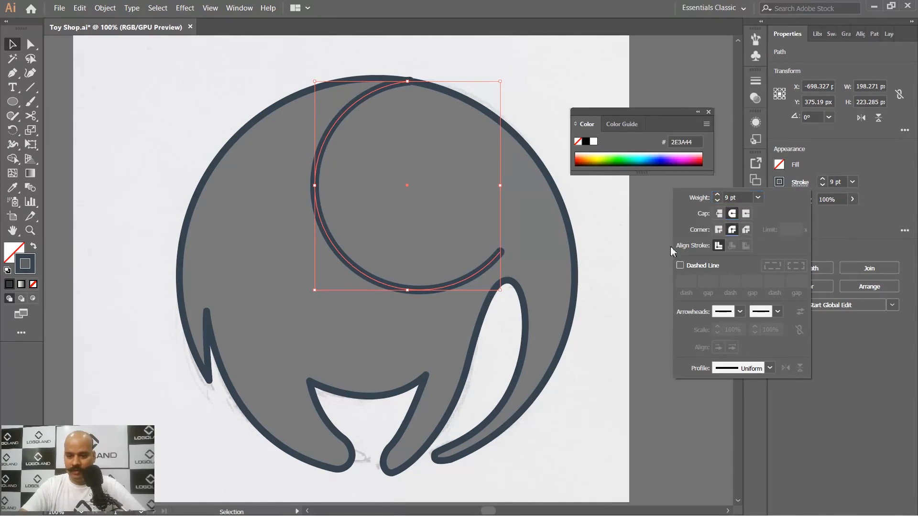
left_click(653, 235)
Step: Reposition the head arc's top end anchor so its rounded tip blends into the body outline, and dismiss the floating colour controls
scroll(400, 83, "up", 2)
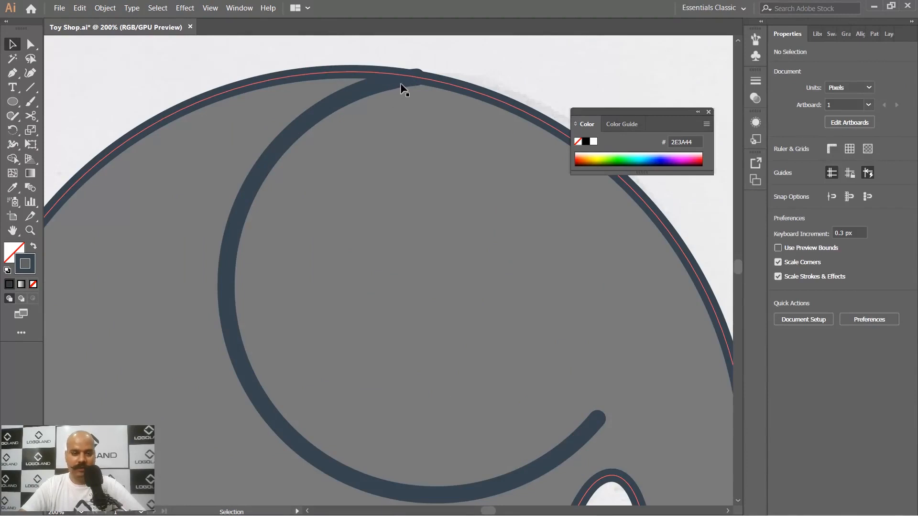
key("a")
left_click(418, 73)
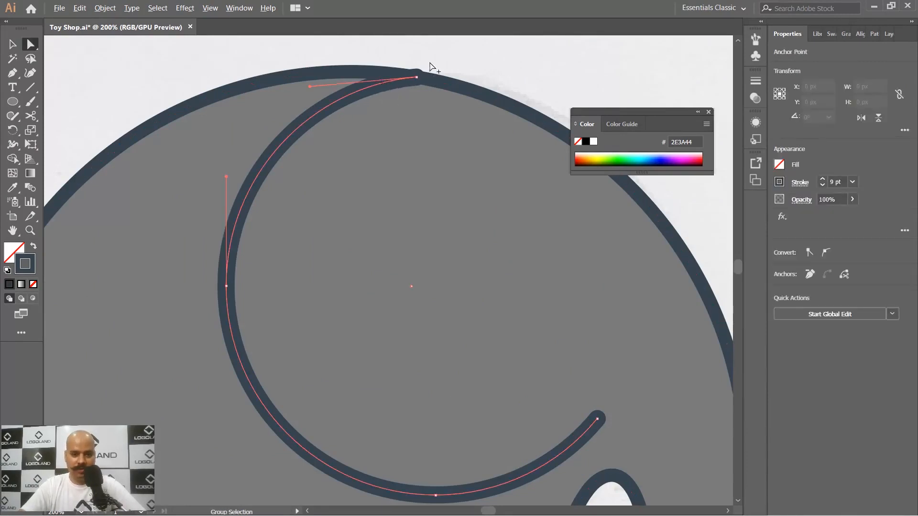
scroll(429, 65, "up", 3)
left_click_drag(392, 106, 413, 111)
left_click(453, 87)
left_click(375, 117)
scroll(421, 111, "down", 5)
left_click(709, 112)
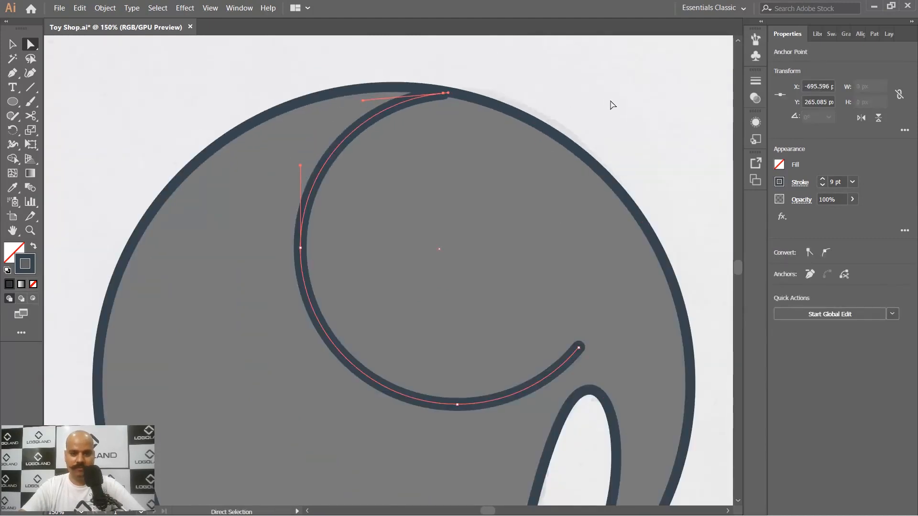
Step: Deselect the head arc and inspect where its tip meets the body outline, both zoomed out and up close
left_click(611, 102)
scroll(534, 97, "down", 3)
scroll(574, 145, "up", 2)
scroll(601, 164, "down", 1)
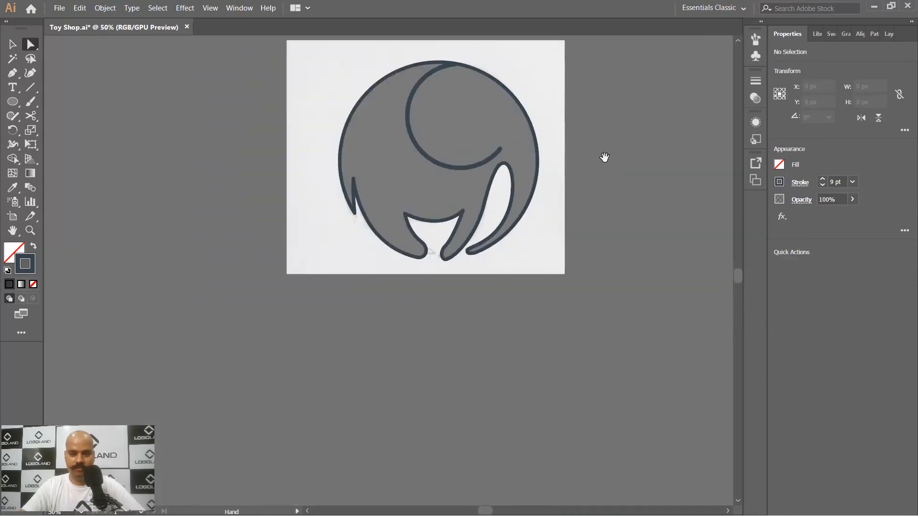
left_click_drag(605, 157, 610, 216)
key("v")
scroll(394, 117, "up", 5)
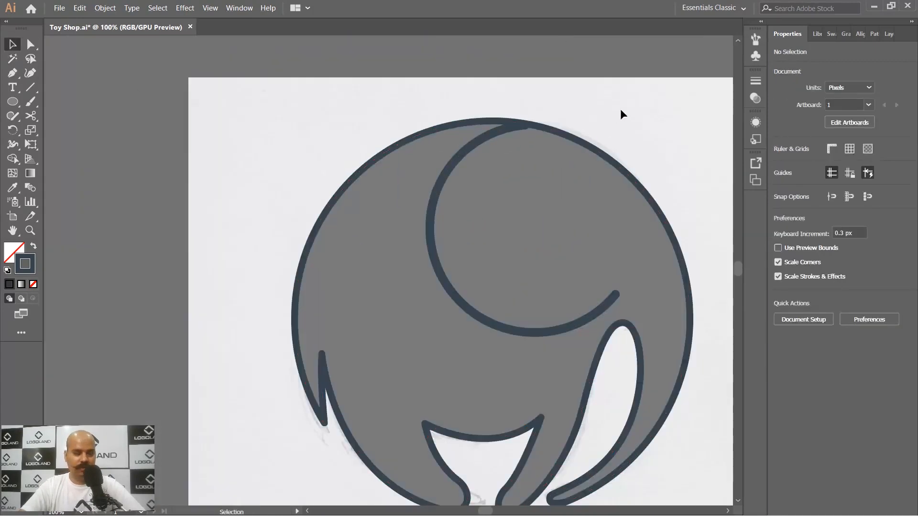
key("a")
scroll(507, 172, "up", 2)
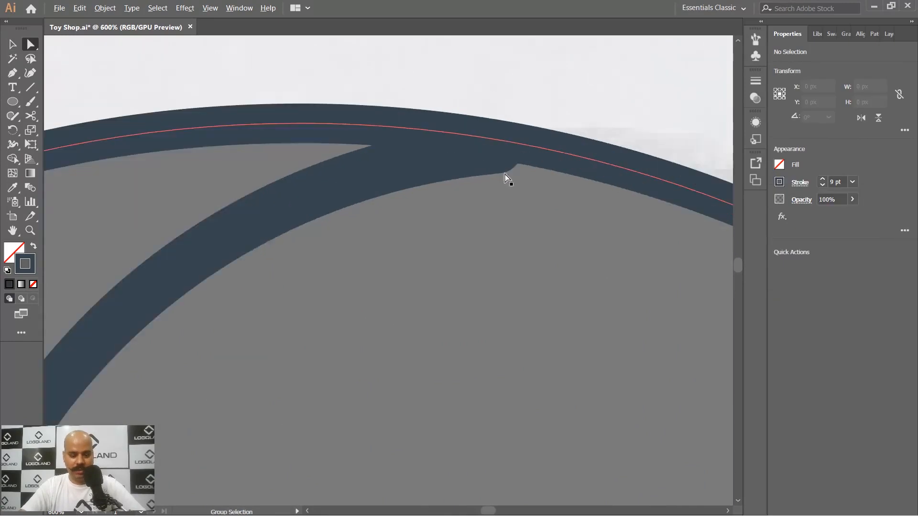
Step: Try an 8 pt stroke on the head arc, then set its stroke weight to 7 pt
left_click(440, 154)
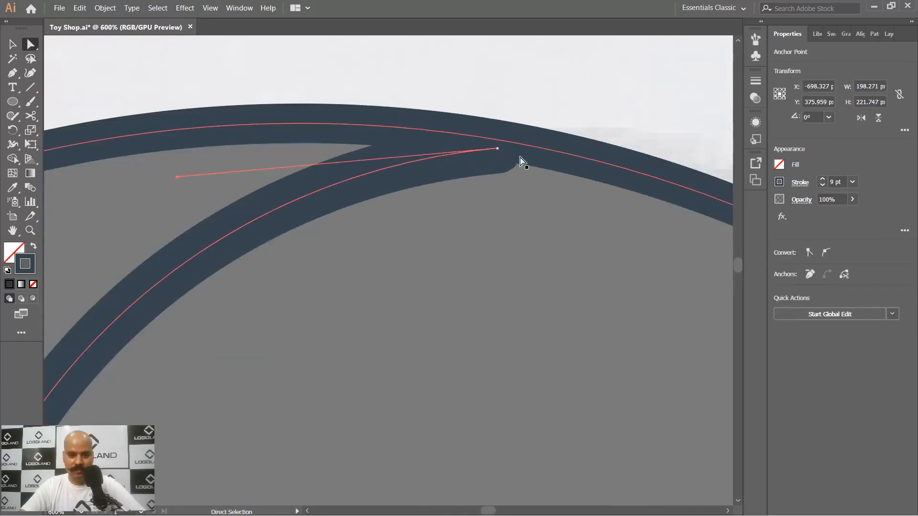
scroll(455, 153, "down", 4)
left_click(853, 182)
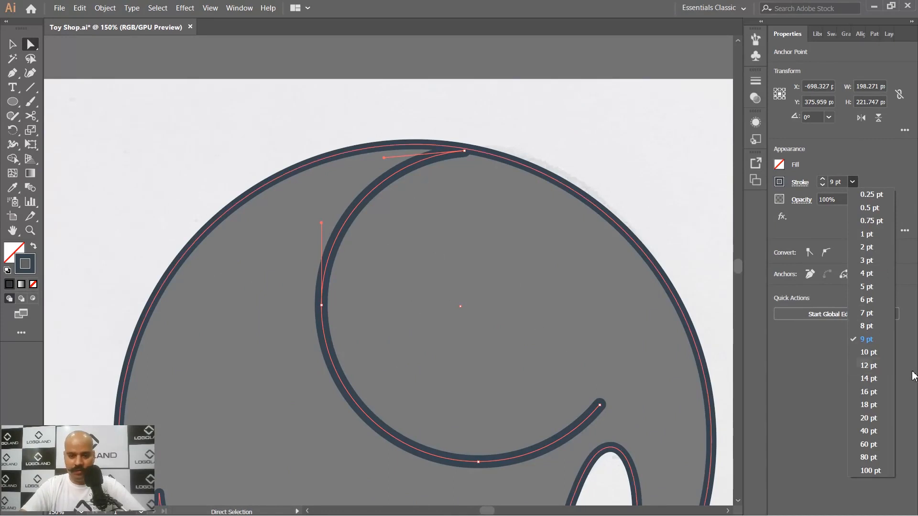
left_click(877, 328)
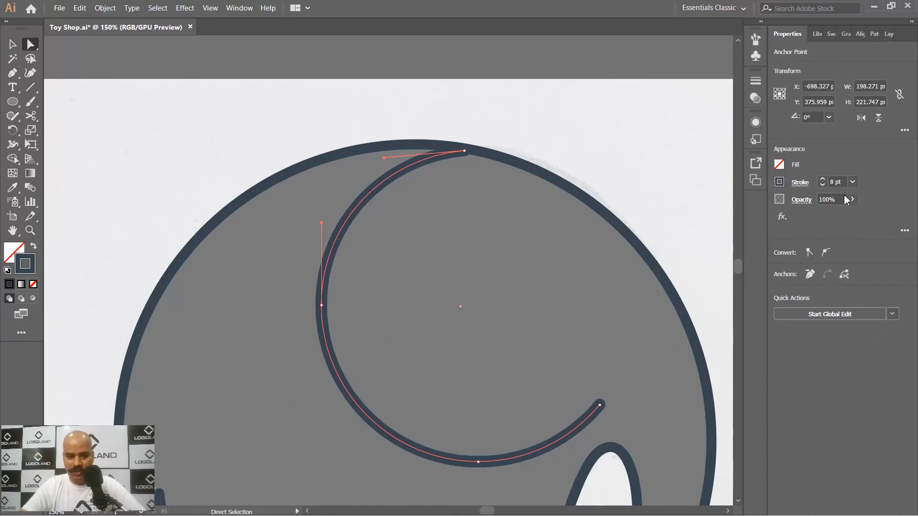
left_click(853, 182)
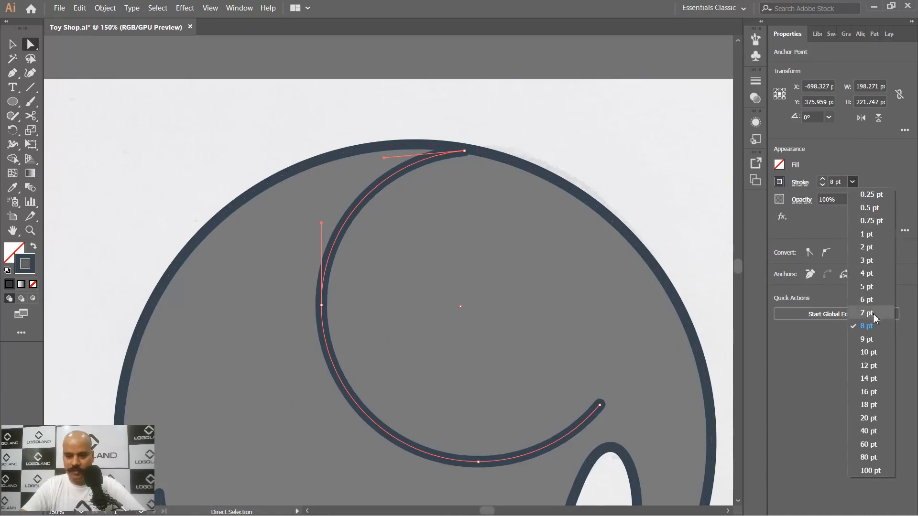
left_click(874, 314)
key("v")
left_click(601, 125)
scroll(576, 131, "down", 2)
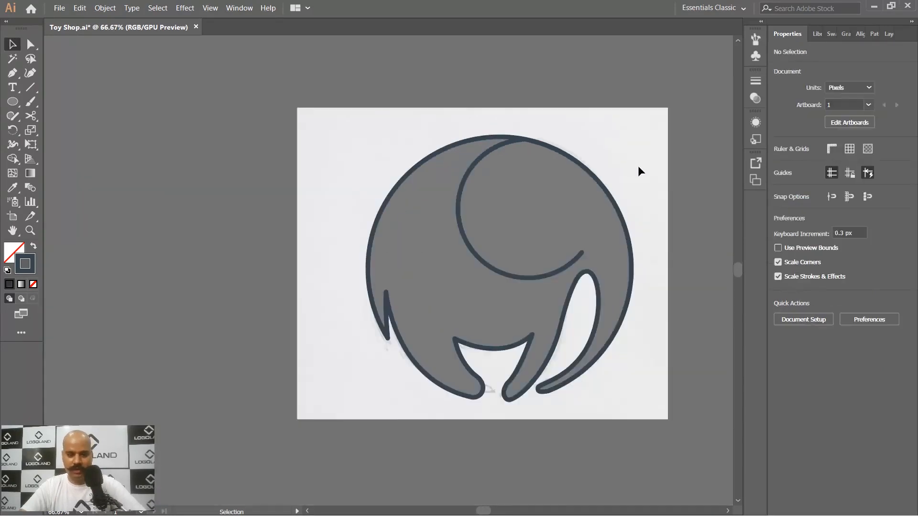
Step: Nudge the whole head arc slightly up and to the left so its rounded tip merges into the body outline
scroll(565, 153, "up", 4)
scroll(368, 79, "up", 2)
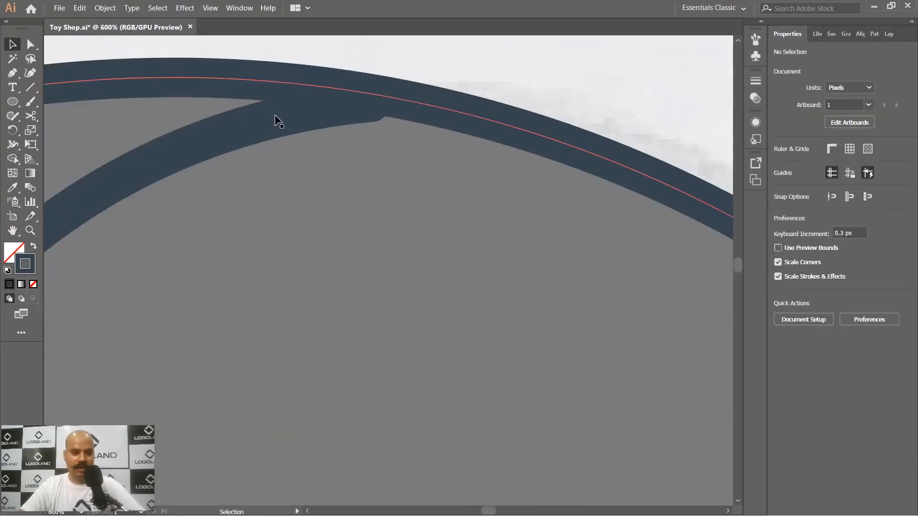
left_click_drag(279, 116, 265, 107)
left_click(462, 69)
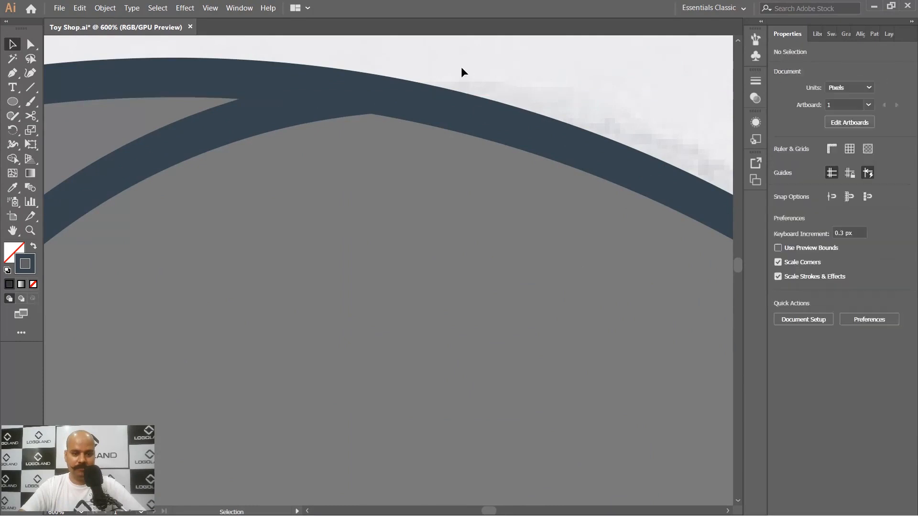
scroll(462, 70, "down", 5)
scroll(568, 86, "down", 1)
scroll(614, 144, "down", 1)
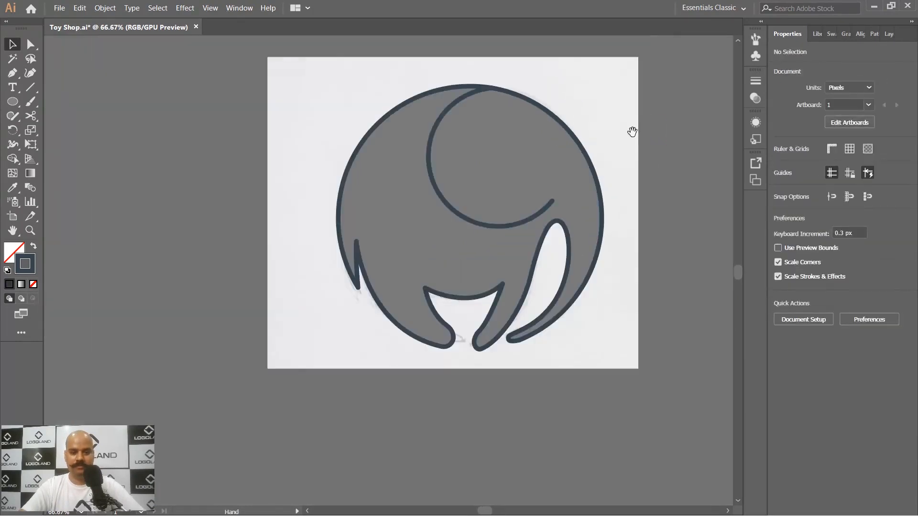
Step: In outline view, draw a circle about 25 px wide over the sketched eye
key("a")
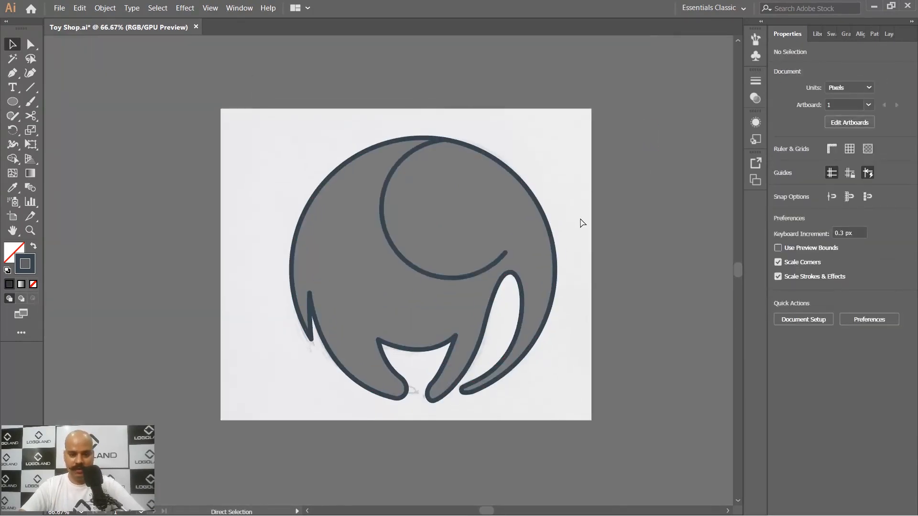
key("ctrl+y")
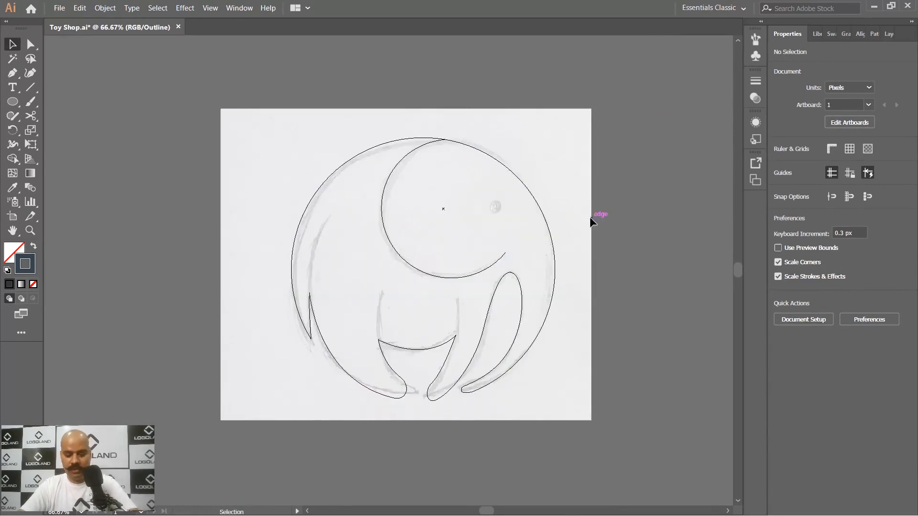
scroll(498, 213, "up", 2)
left_click_drag(488, 270, 456, 291)
scroll(455, 202, "down", 1)
scroll(480, 256, "up", 1)
left_click(15, 102)
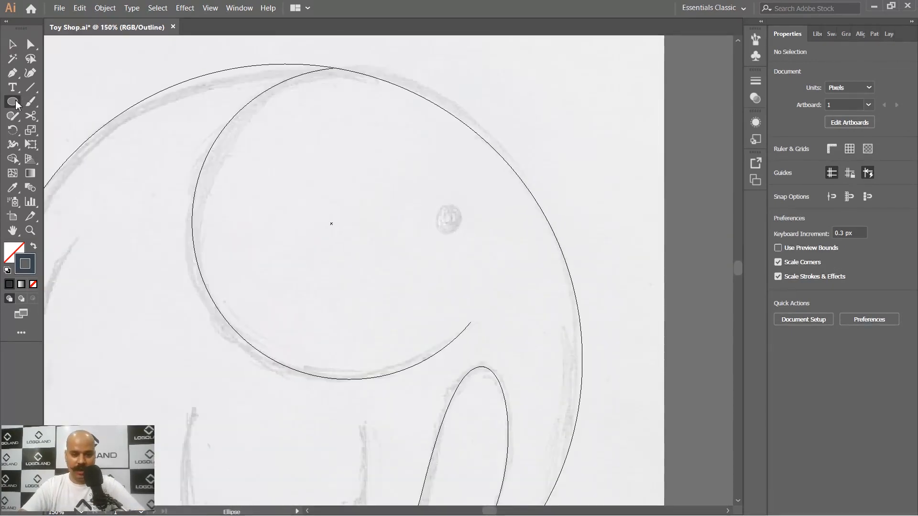
scroll(406, 178, "up", 1)
left_click_drag(436, 207, 484, 253)
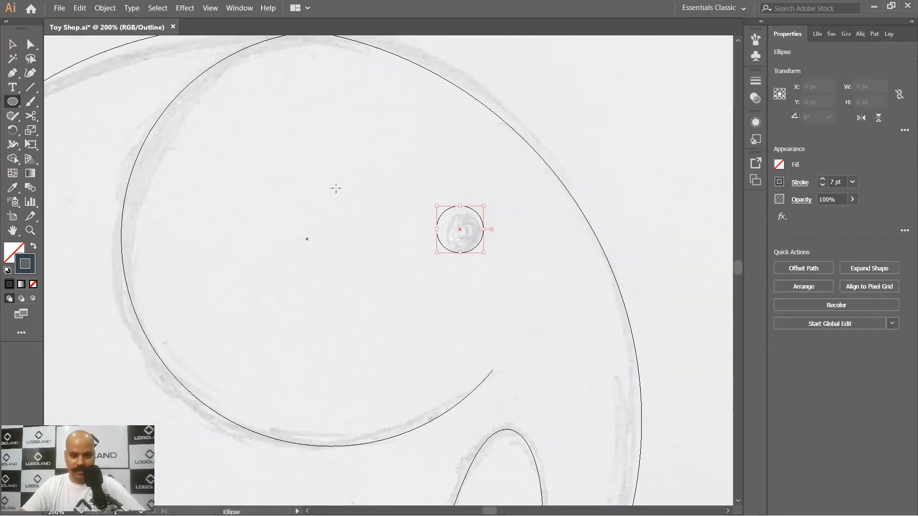
key("v")
scroll(461, 232, "up", 1)
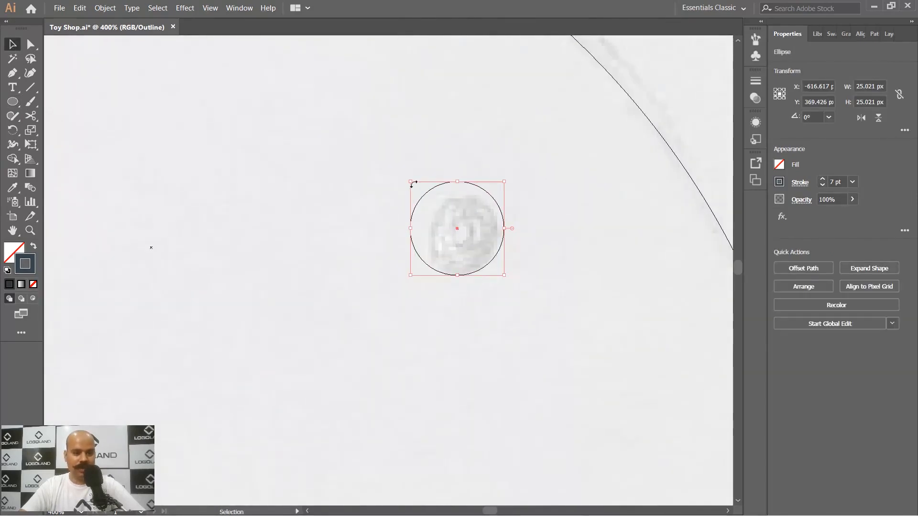
Step: Scale the eye circle down to about 20.5 px to fit the sketch, and return to the preview display
left_click_drag(413, 184, 429, 199)
key("ctrl+y")
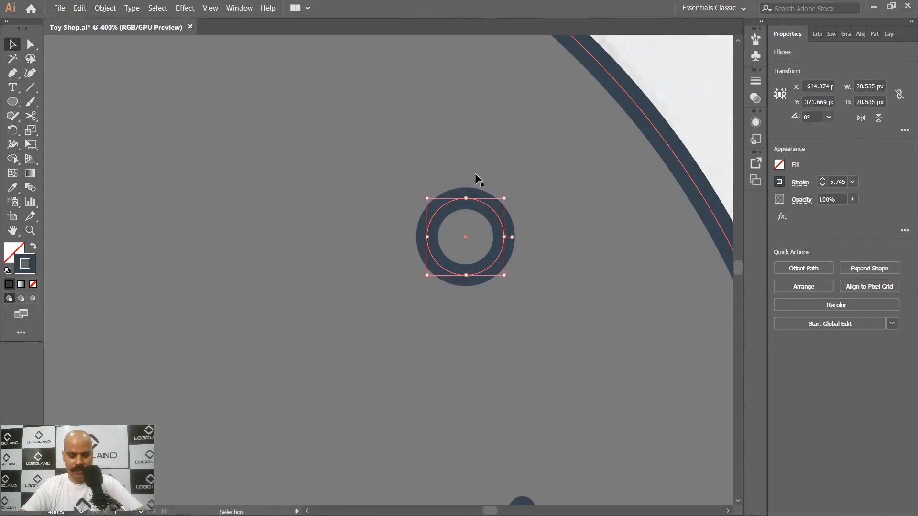
key("ctrl+0")
left_click(605, 202)
scroll(501, 187, "up", 4)
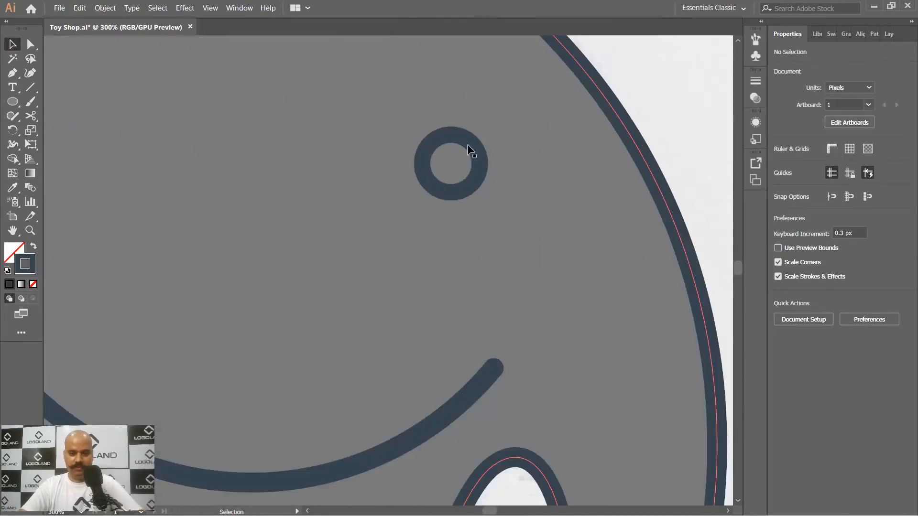
Step: Swap the eye circle's fill and stroke so it becomes a solid slate-blue dot without an outline
left_click(474, 153)
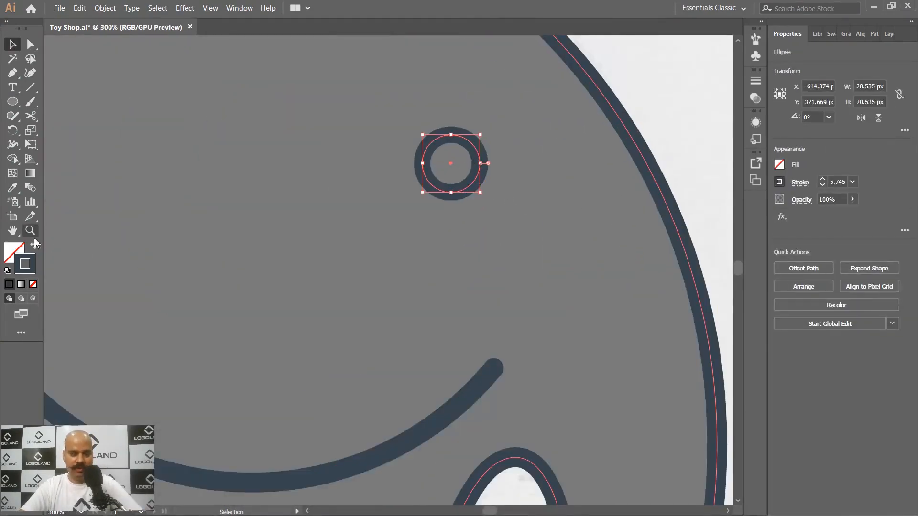
left_click(35, 245)
key("ctrl+0")
left_click(665, 165)
scroll(524, 178, "up", 3)
Step: Shrink the eye dot about its centre to about 17.9 px wide and deselect it
left_click(495, 170)
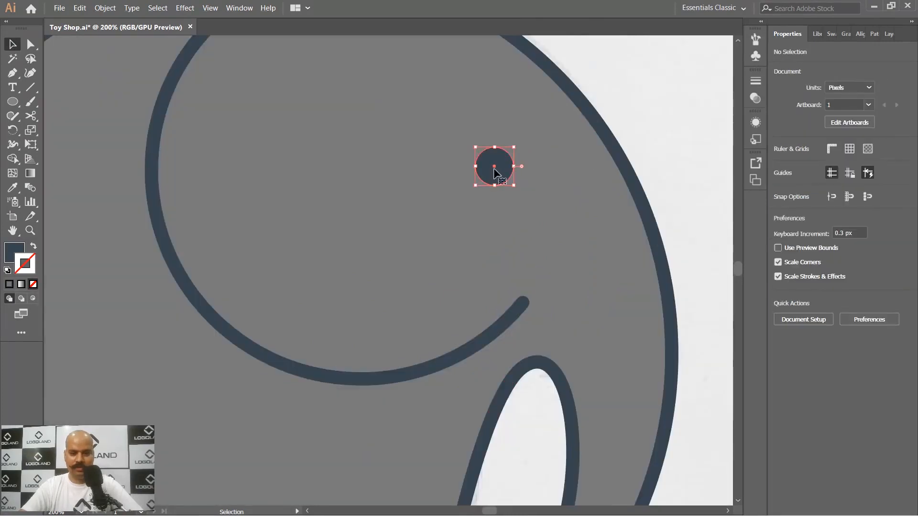
scroll(495, 172, "up", 2)
key("ctrl+1")
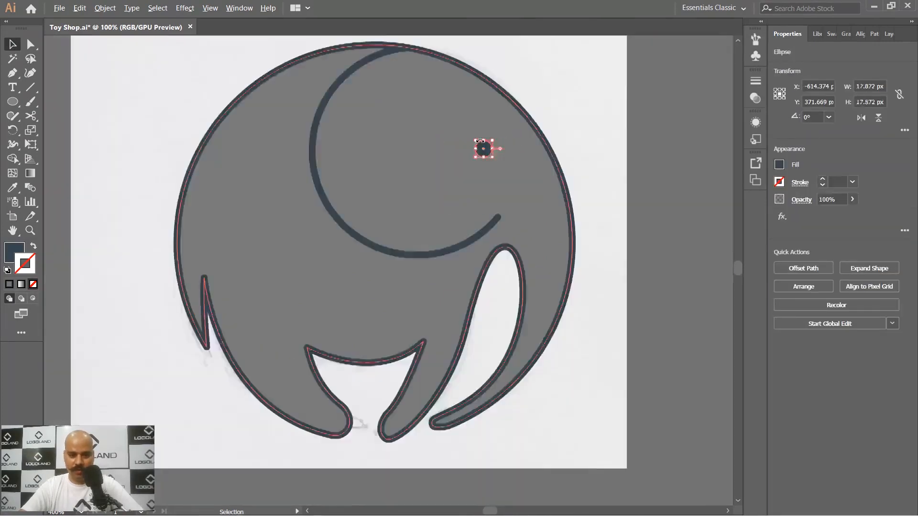
scroll(480, 141, "down", 1)
left_click(602, 132)
scroll(528, 182, "up", 1)
scroll(569, 234, "down", 1)
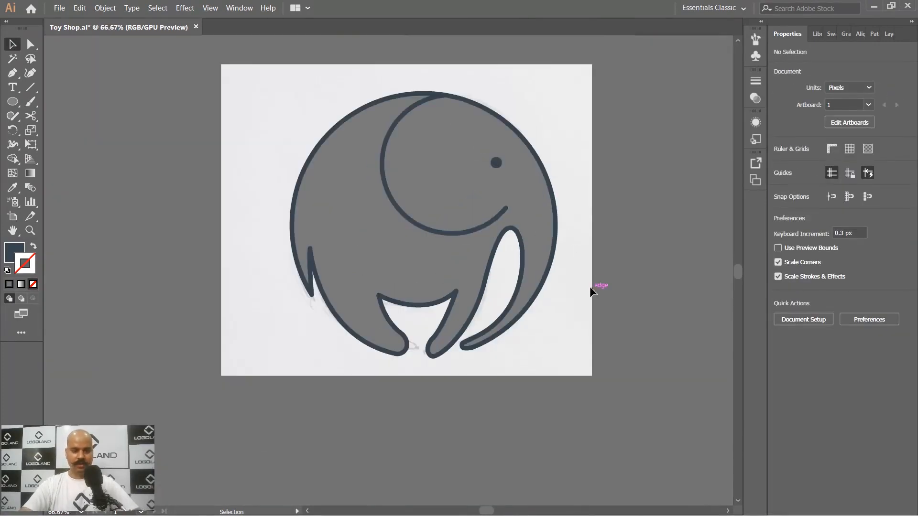
Step: Compare the artwork with the sketch in outline and preview display, and examine the front leg and trunk shapes
key("ctrl+y")
key("ctrl+y")
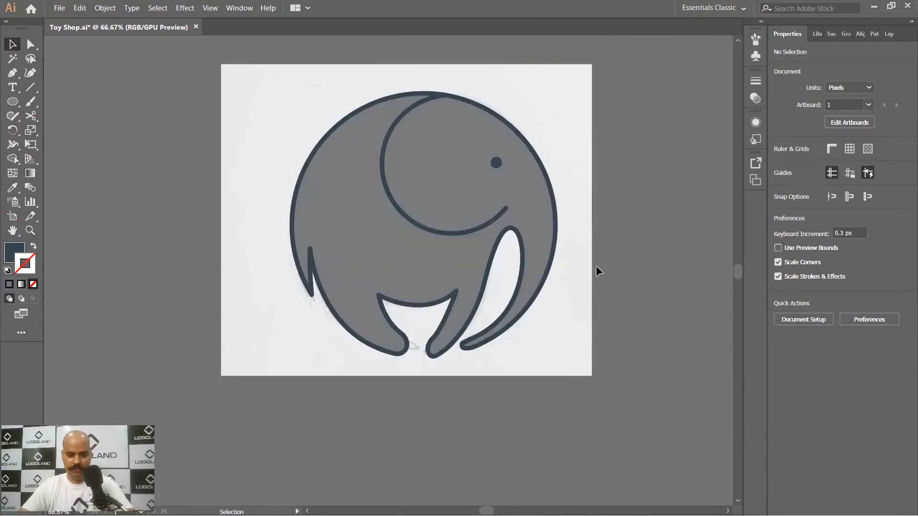
scroll(487, 246, "up", 2)
scroll(529, 203, "down", 2)
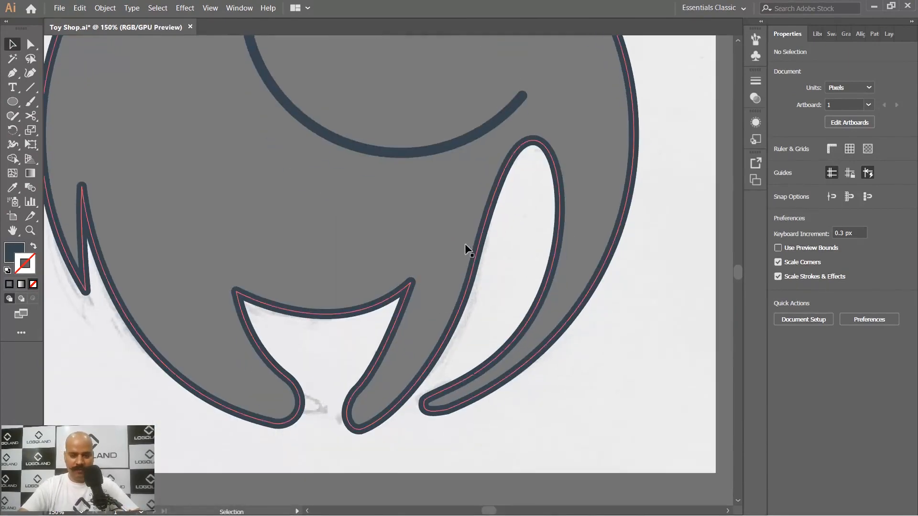
scroll(483, 328, "down", 2)
scroll(494, 303, "up", 1)
scroll(494, 304, "down", 1)
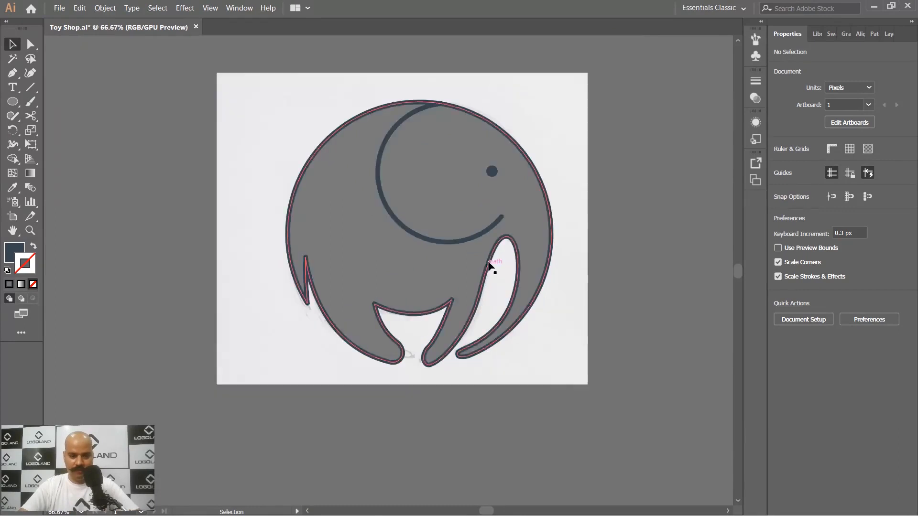
scroll(502, 306, "up", 2)
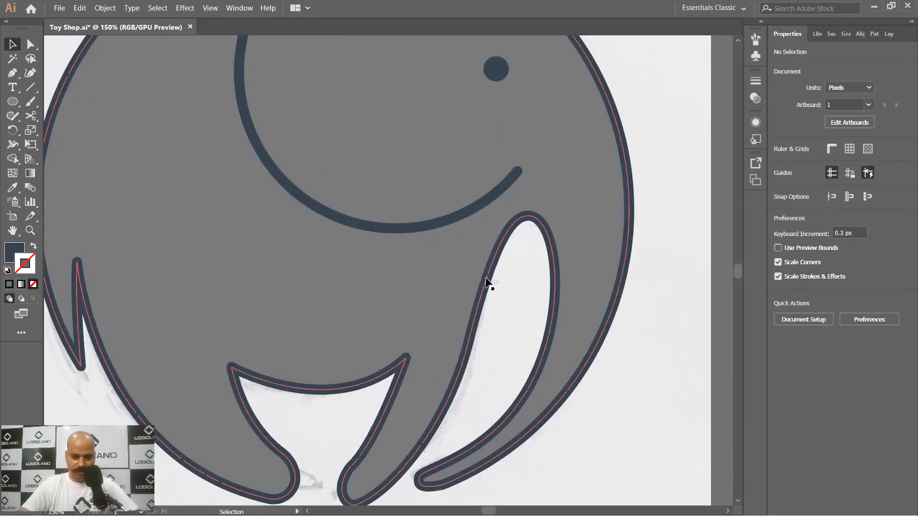
scroll(474, 330, "down", 2)
Step: Move the middle anchor on the front leg's trunk-side edge toward the trunk and tilt its upper handle to reshape the curve
key("a")
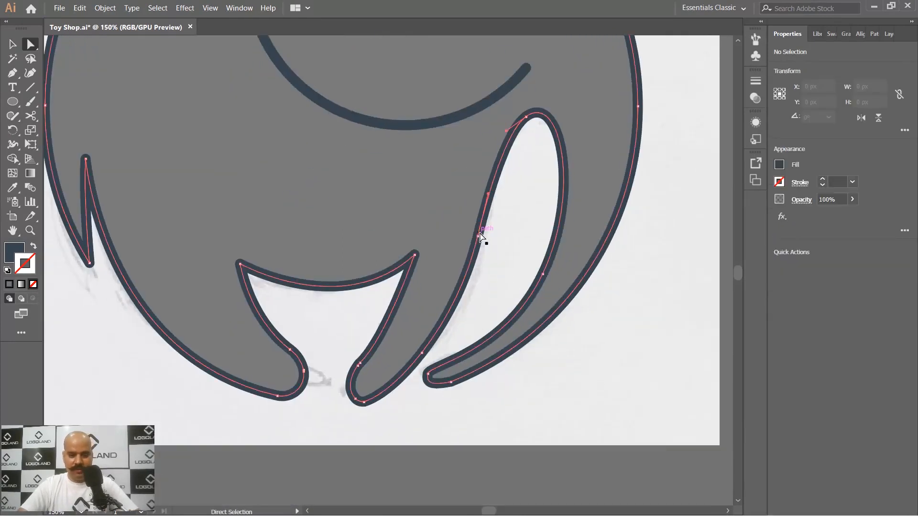
left_click_drag(484, 234, 492, 228)
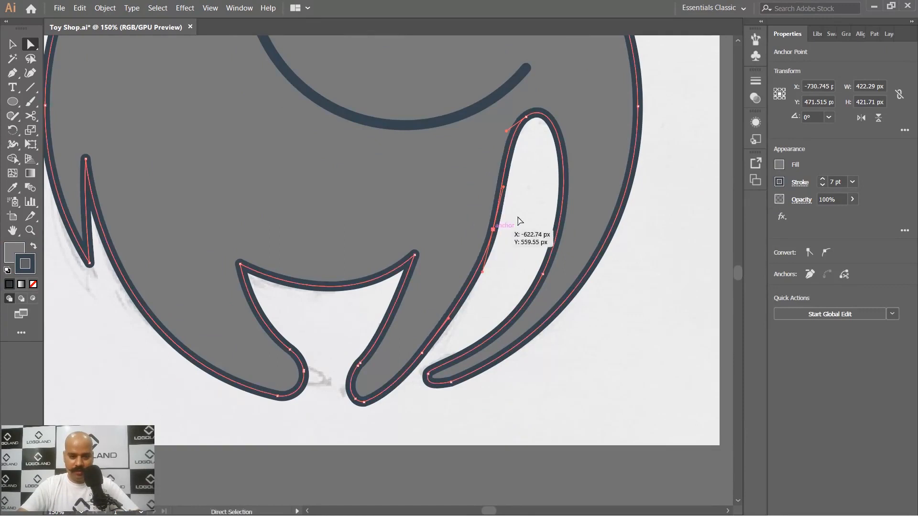
left_click_drag(503, 186, 511, 191)
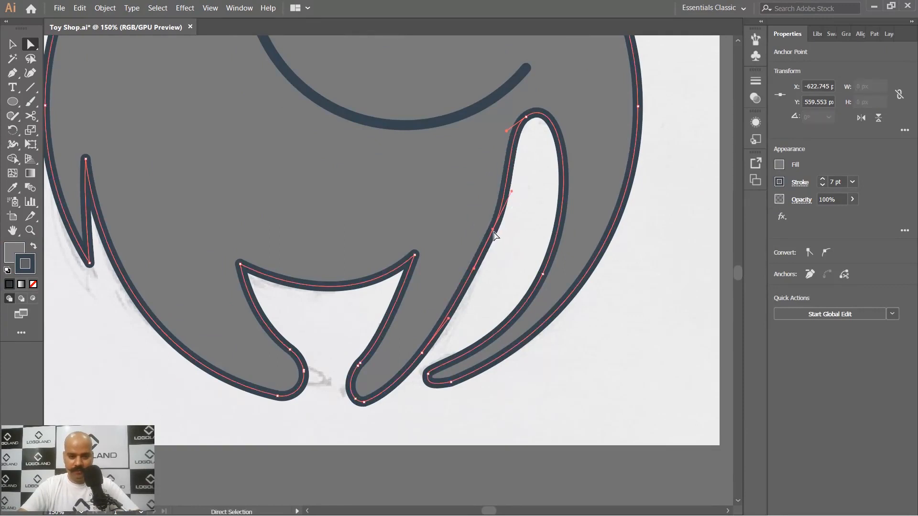
left_click_drag(493, 229, 495, 236)
scroll(478, 277, "down", 1)
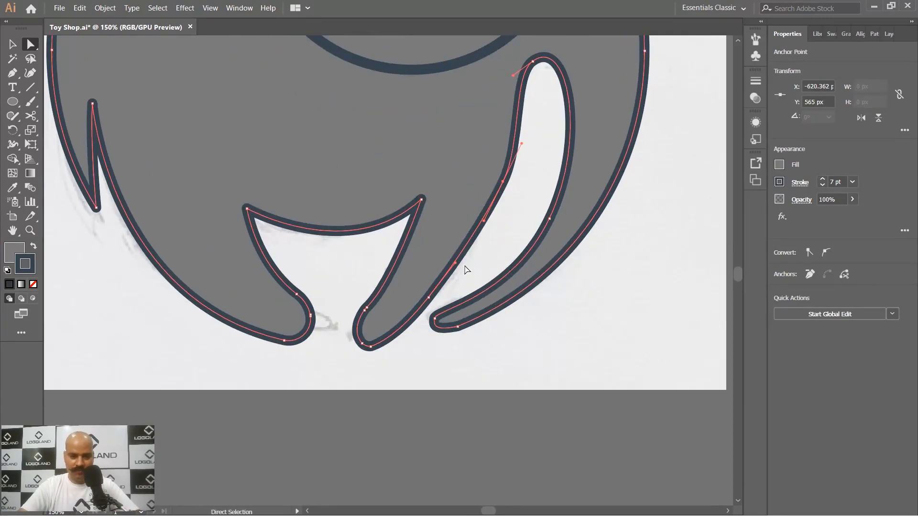
scroll(522, 210, "up", 2)
scroll(523, 131, "down", 1)
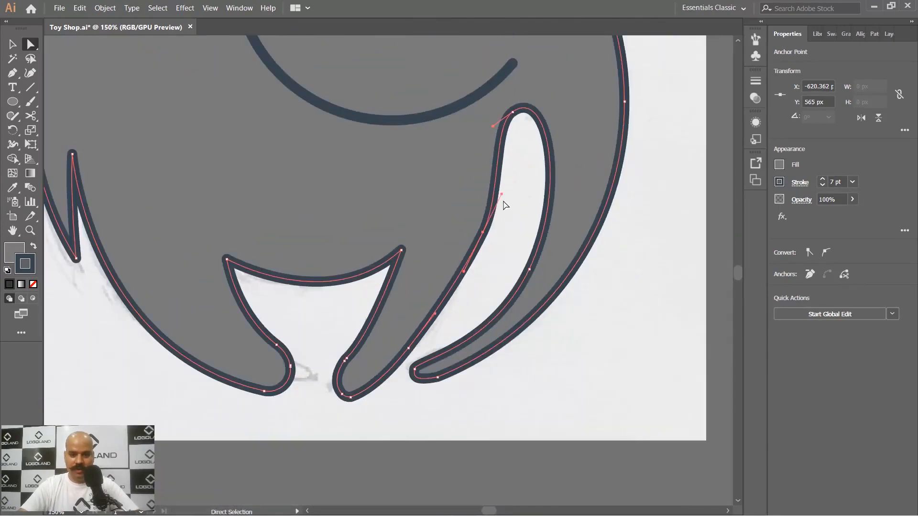
Step: Lengthen that leg anchor's upper handle, shift the anchor further toward the trunk, and fine-tune the handle at the gap's upper end
left_click_drag(502, 196, 506, 162)
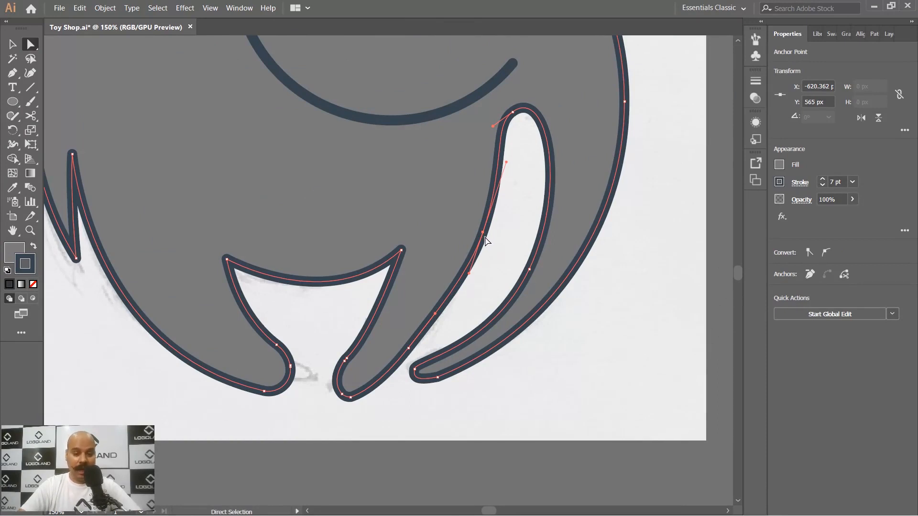
left_click_drag(484, 233, 492, 235)
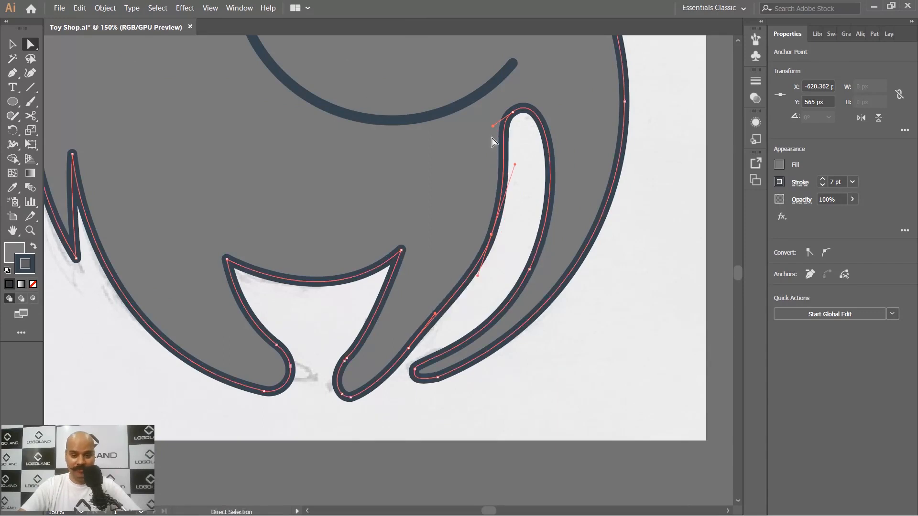
left_click_drag(493, 126, 495, 125)
Step: Try to shift the anchor at the bottom of the front foot, and undo the move
scroll(354, 408, "up", 1)
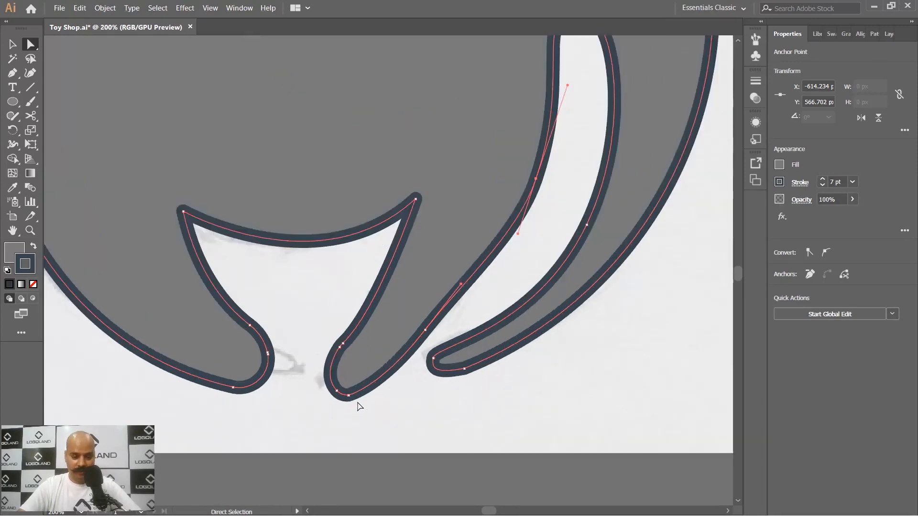
left_click_drag(349, 396, 356, 392)
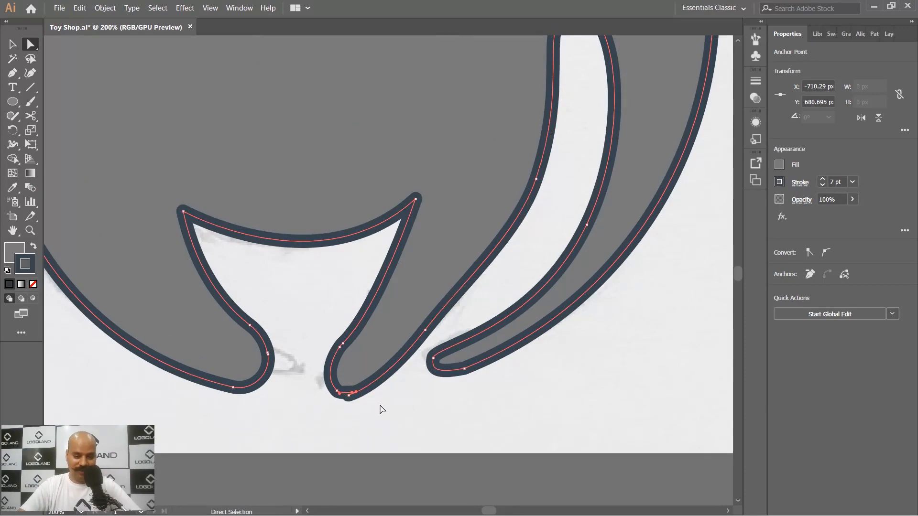
scroll(358, 399, "up", 5)
key("ctrl+z")
left_click_drag(553, 196, 476, 261)
scroll(477, 260, "down", 3)
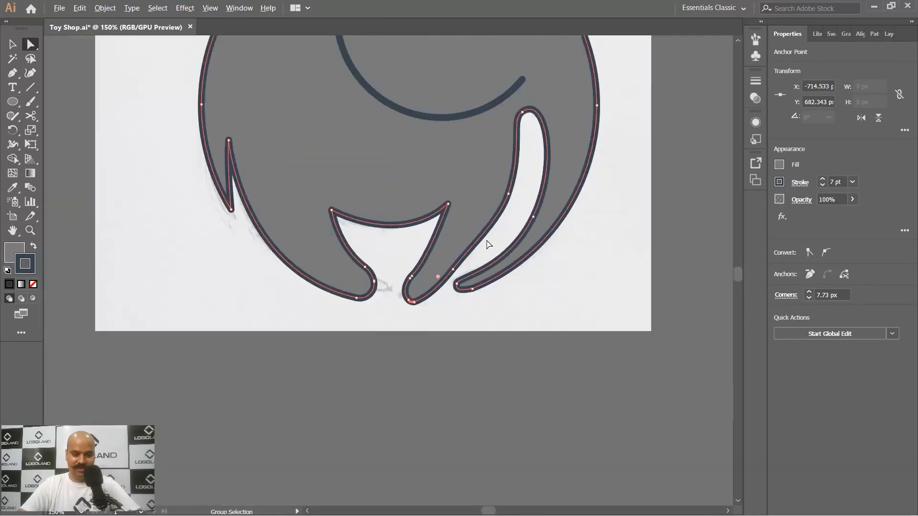
Step: Tilt the upper handle of the front leg's lower trunk-side anchor toward the gap to smooth the edge, and deselect
scroll(493, 226, "up", 2)
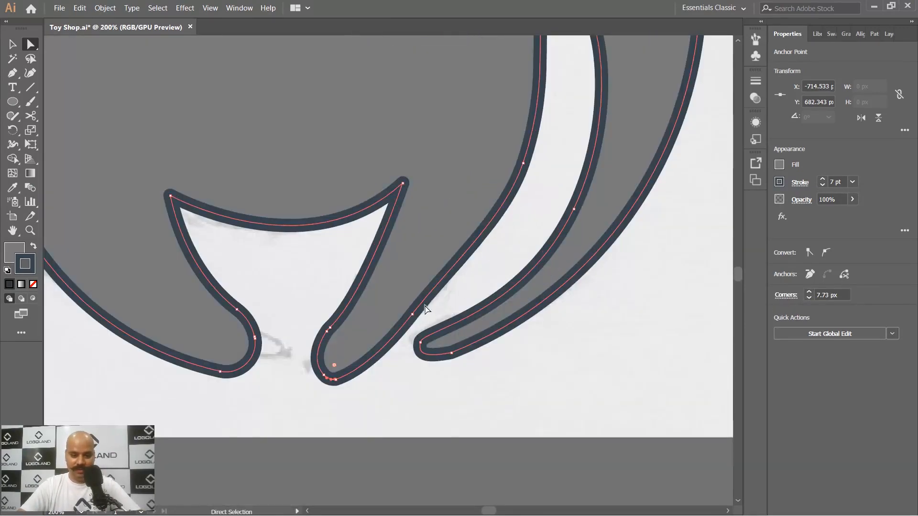
left_click(413, 314)
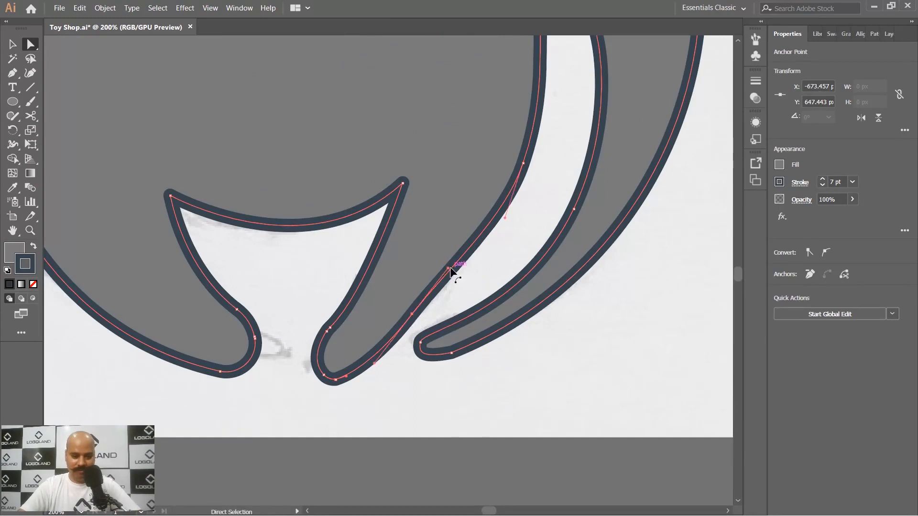
left_click_drag(449, 272, 455, 270)
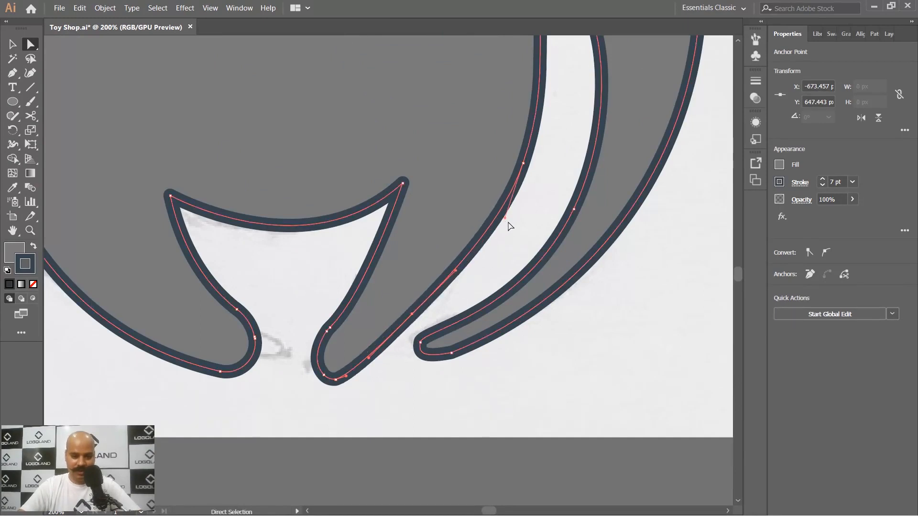
scroll(407, 342, "down", 4)
left_click(440, 371)
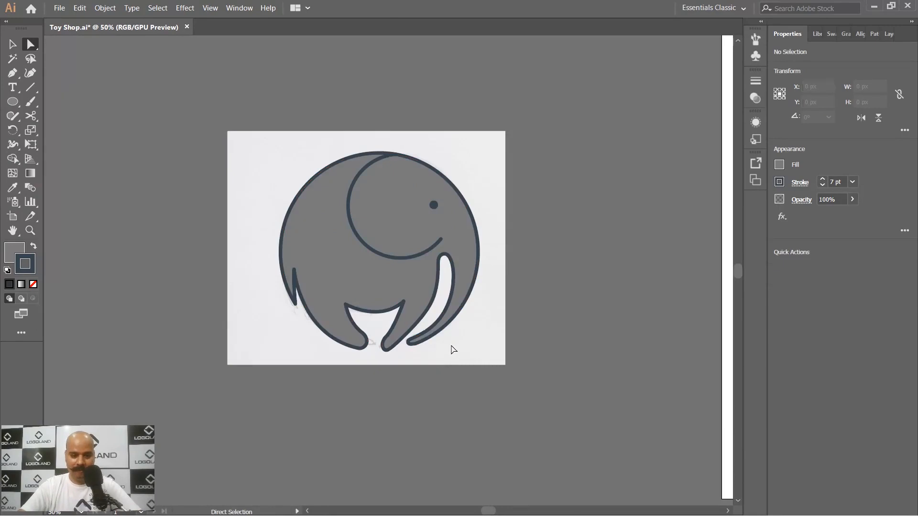
Step: Fine-tune the lower handle of that anchor near the front foot, and deselect the body path
scroll(451, 349, "up", 4)
left_click(381, 306)
left_click_drag(341, 342, 346, 343)
scroll(481, 367, "down", 4)
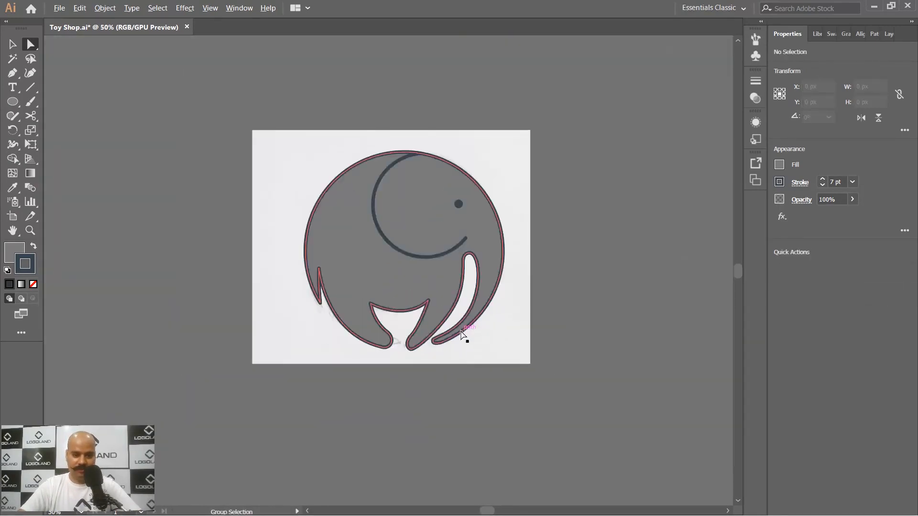
left_click(475, 347)
Step: Shift the middle anchor on the front leg's trunk-side edge slightly away from the trunk, and deselect the path
scroll(464, 297, "up", 3)
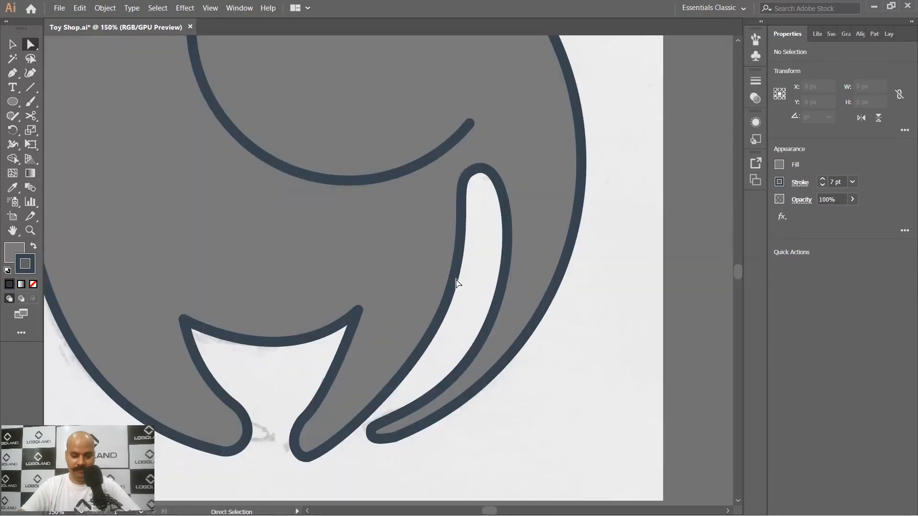
left_click(450, 295)
left_click(448, 328)
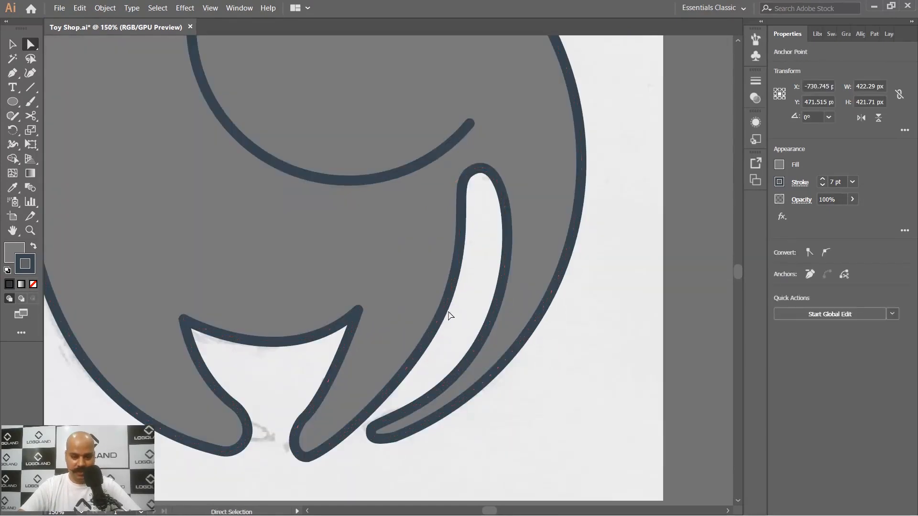
left_click_drag(450, 295, 444, 295)
key("ctrl+0")
left_click(549, 349)
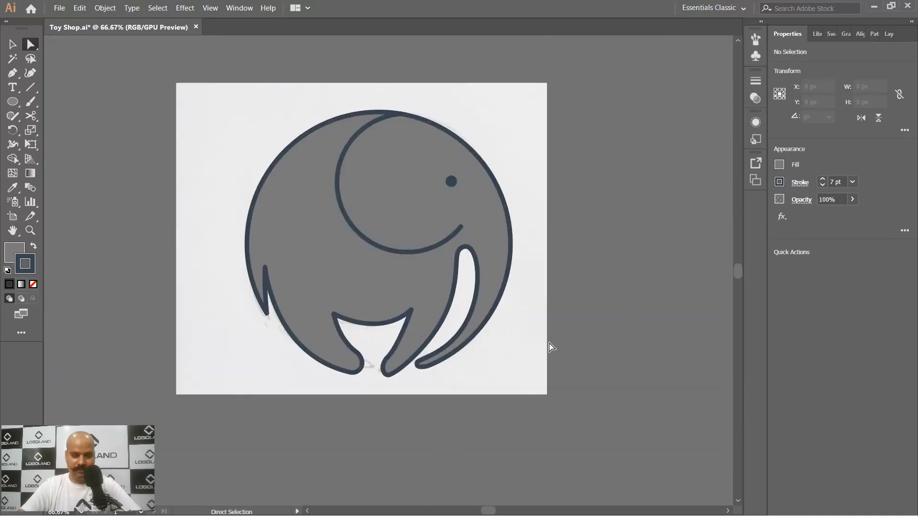
scroll(508, 295, "down", 1)
scroll(517, 318, "up", 2)
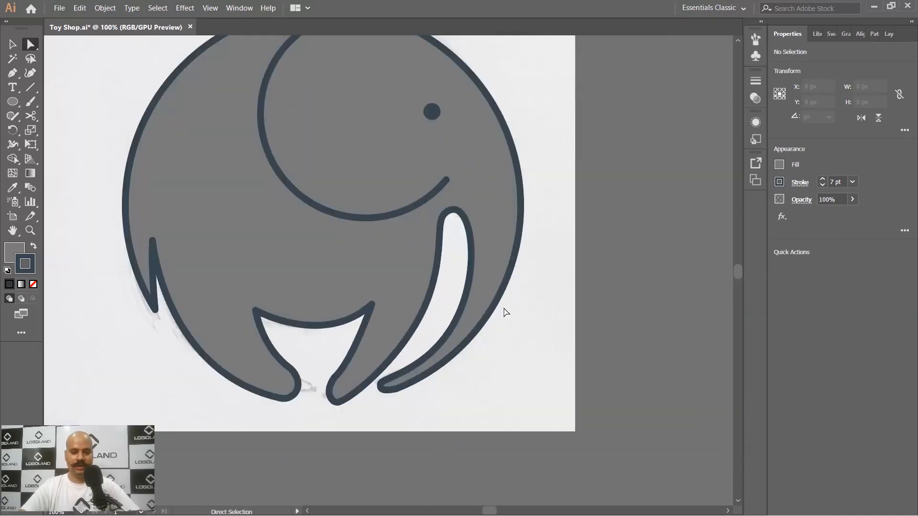
key("ctrl+0")
left_click(12, 45)
scroll(237, 201, "up", 1)
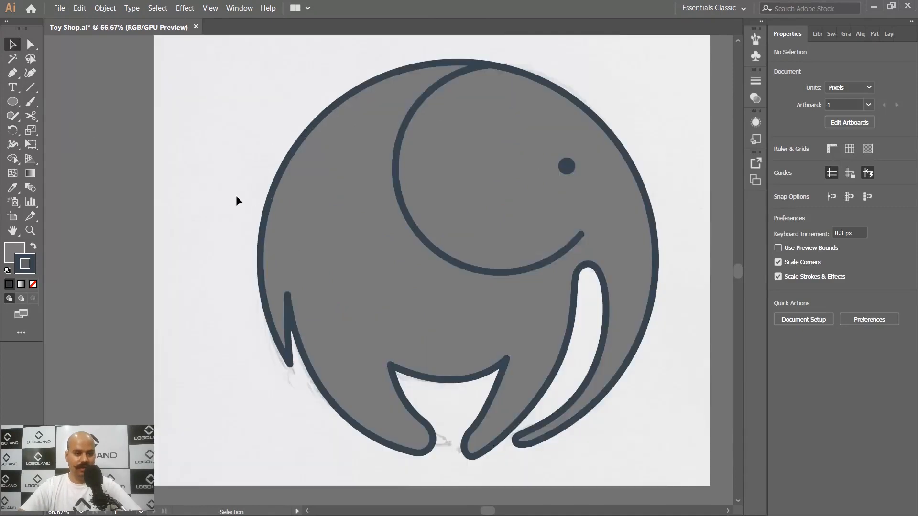
Step: In outline display, draw a curved Pen line from the top of the tail notch up along the sketched hind-leg edge
key("ctrl+y")
scroll(316, 284, "up", 1)
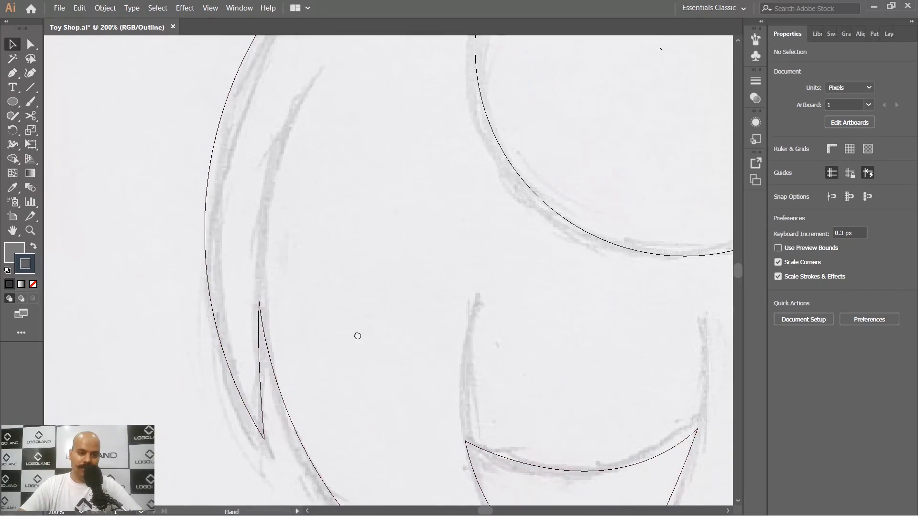
left_click_drag(358, 336, 297, 261)
left_click_drag(274, 207, 336, 298)
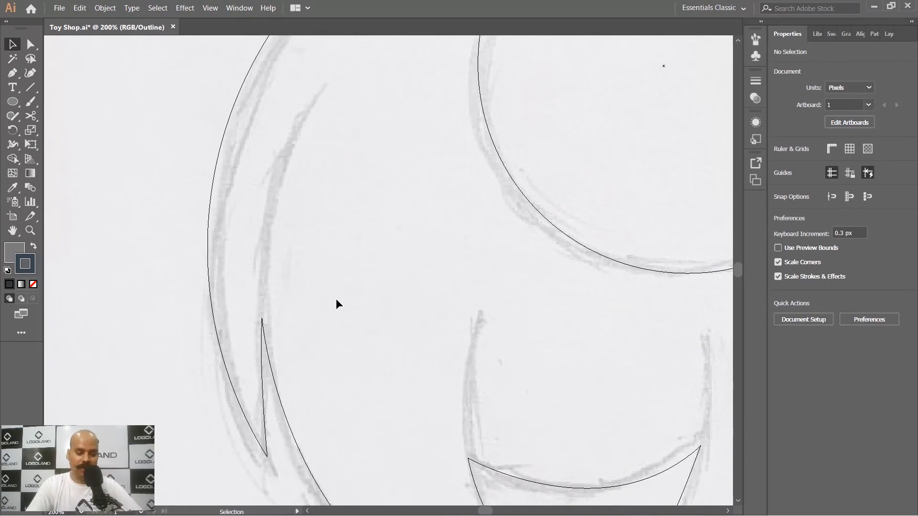
key("p")
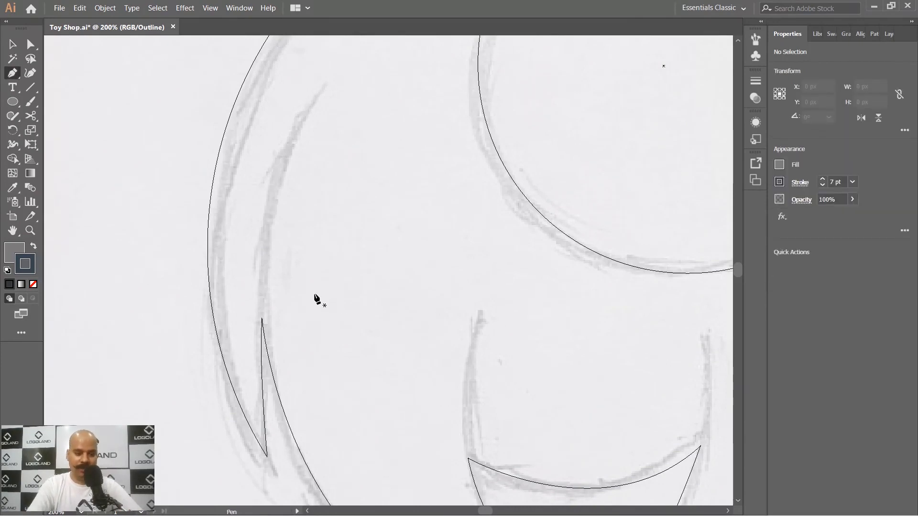
left_click_drag(352, 211, 378, 206)
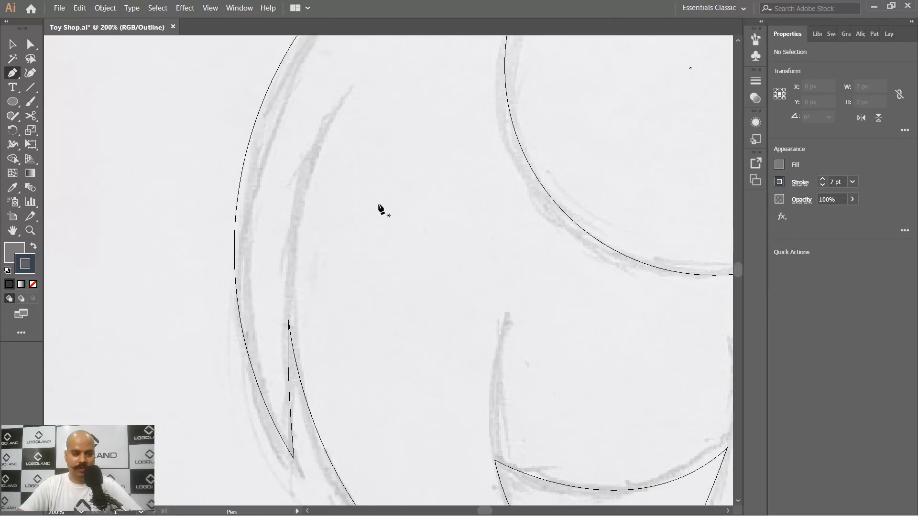
left_click(288, 319)
left_click_drag(352, 87, 426, 170)
key("space")
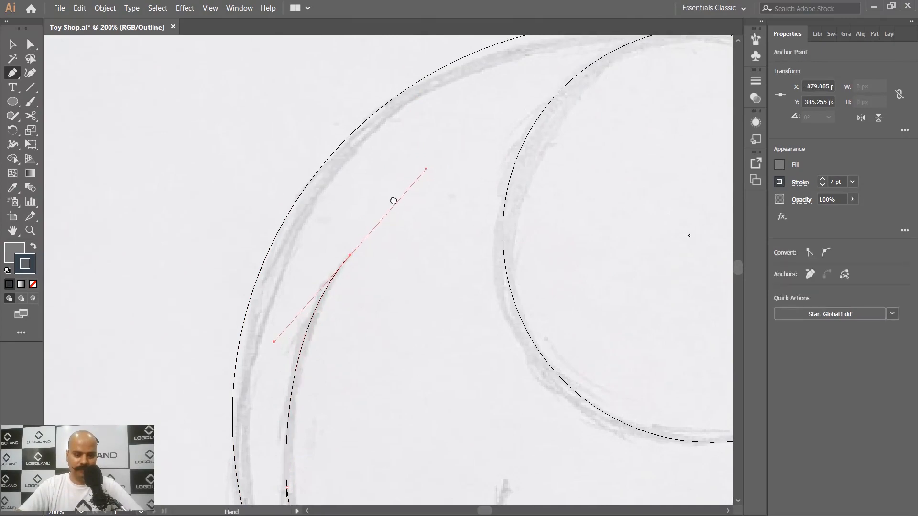
left_click_drag(394, 201, 391, 190)
Step: Draw two curved Pen lines upward from the belly's corners along the sketched inner leg edges, and return to preview display
key("space")
left_click_drag(415, 274, 171, 73)
left_click(285, 314)
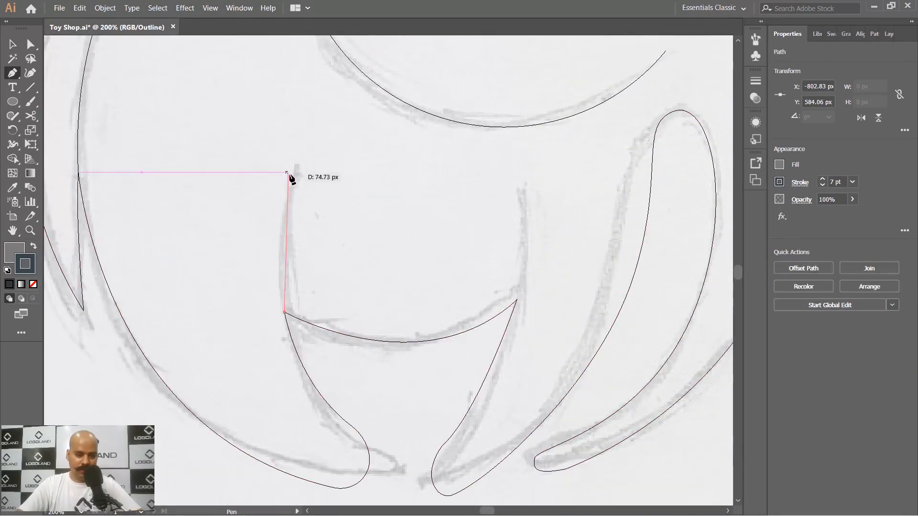
left_click_drag(296, 172, 323, 106)
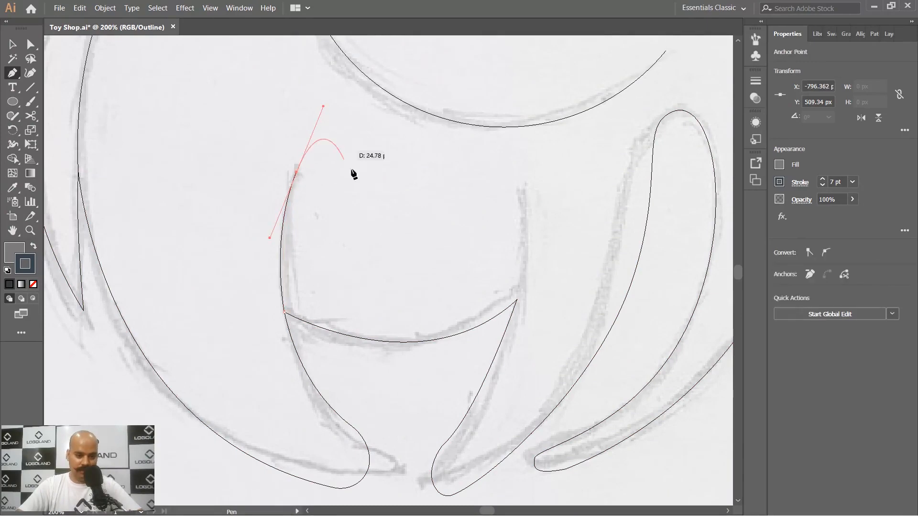
key("Escape")
left_click_drag(517, 301, 530, 177)
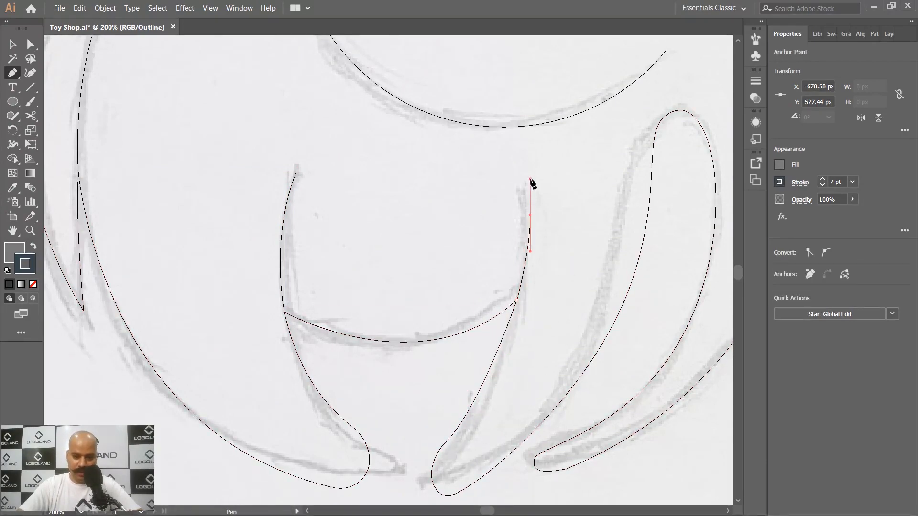
key("v")
left_click(389, 383)
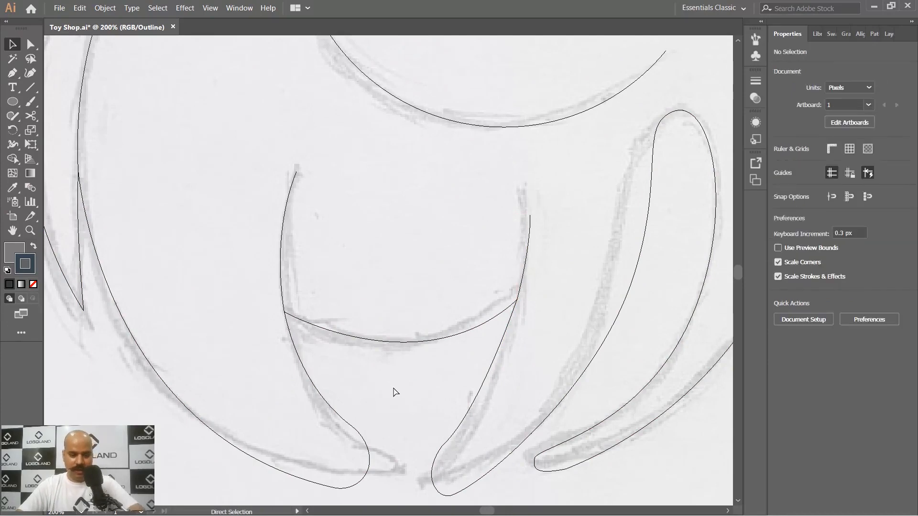
key("ctrl+y")
key("ctrl+0")
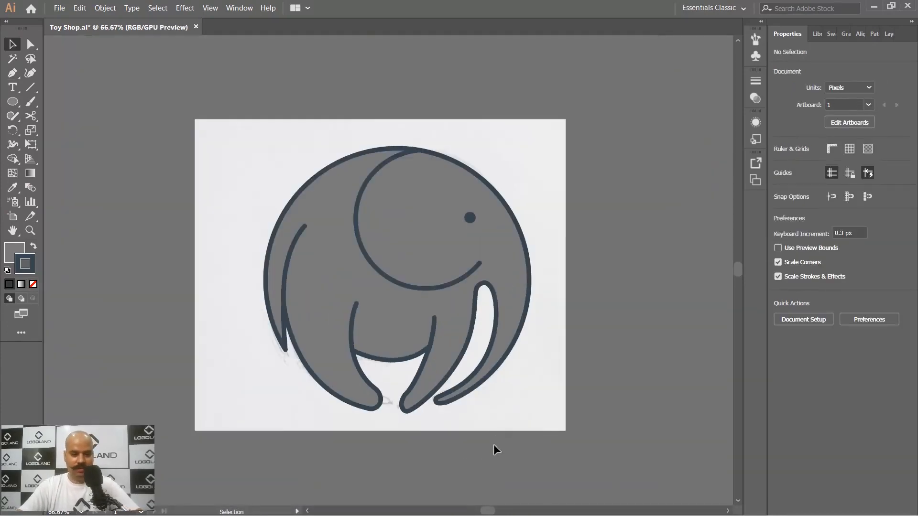
Step: Scale the whole elephant artwork down about its centre to about 233 px wide and move it onto the white artboard
scroll(512, 430, "down", 1, "alt")
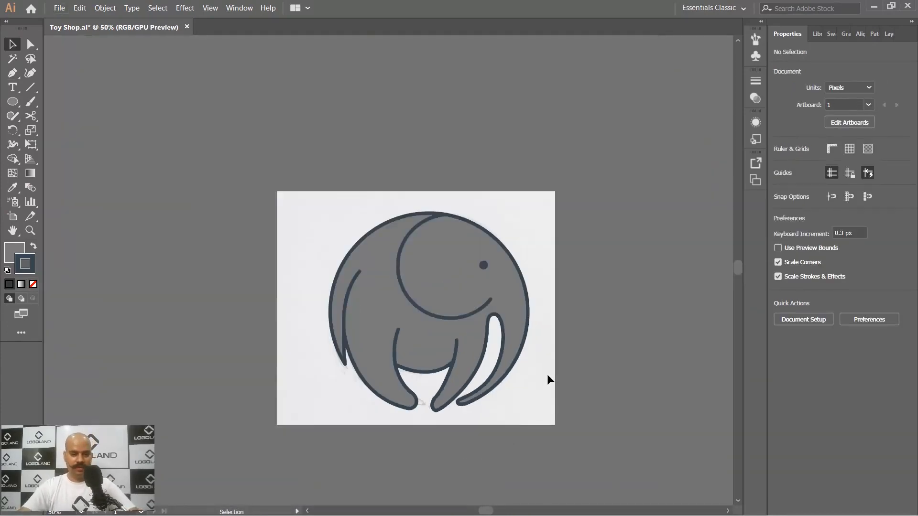
scroll(547, 374, "up", 1, "alt")
left_click_drag(240, 142, 558, 409)
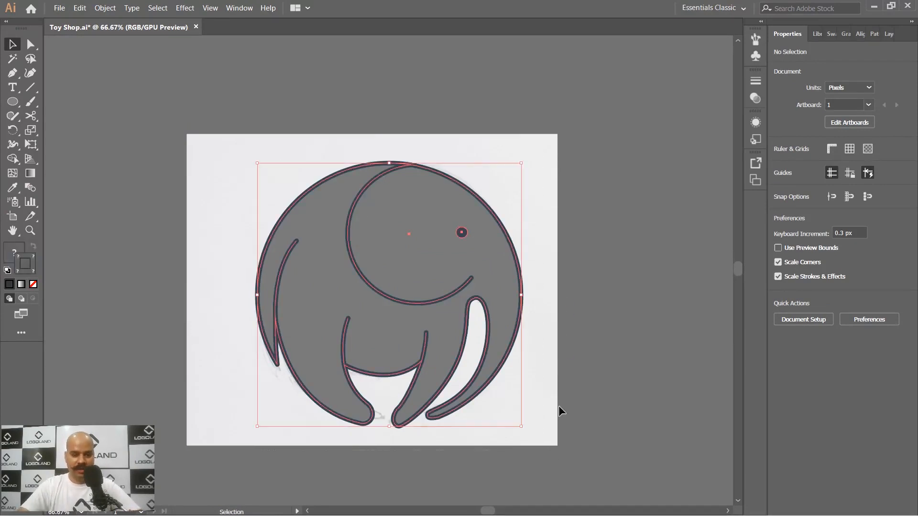
left_click_drag(521, 164, 462, 215, "alt+shift")
scroll(448, 244, "down", 2, "alt")
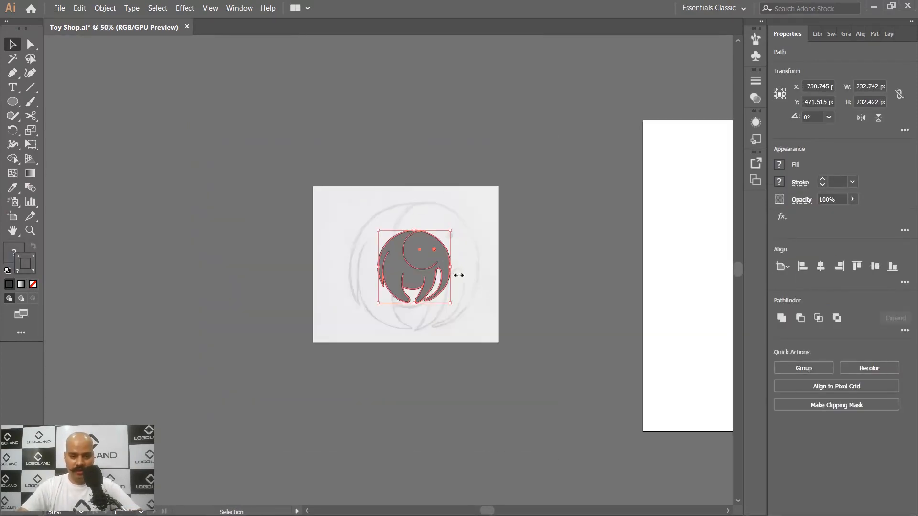
left_click_drag(478, 269, 507, 256)
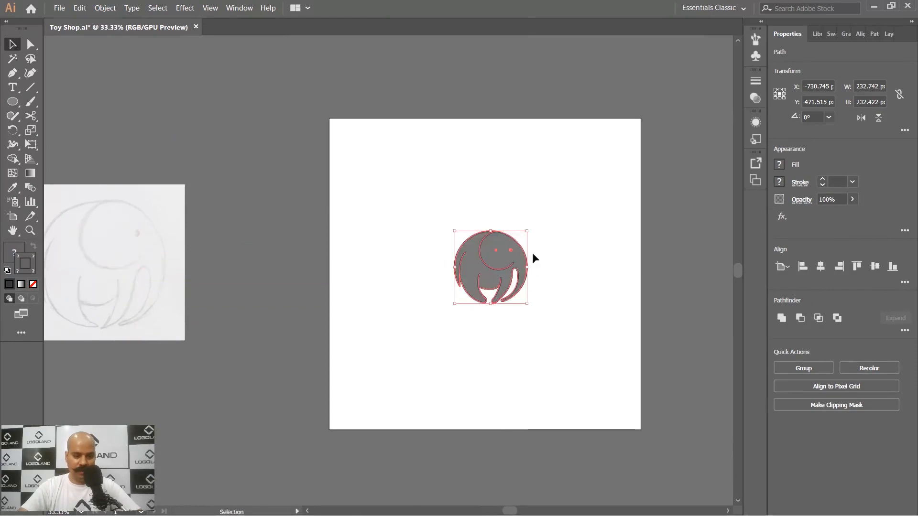
Step: Enlarge the elephant about its centre to about 337 px wide, move it straight up on the artboard, and deselect
scroll(529, 248, "up", 1, "alt")
left_click_drag(513, 217, 548, 180, "alt+shift")
scroll(514, 216, "down", 1, "alt")
left_click_drag(467, 233, 467, 207, "shift")
left_click(551, 206)
scroll(551, 207, "up", 1, "alt")
scroll(414, 233, "up", 1, "alt")
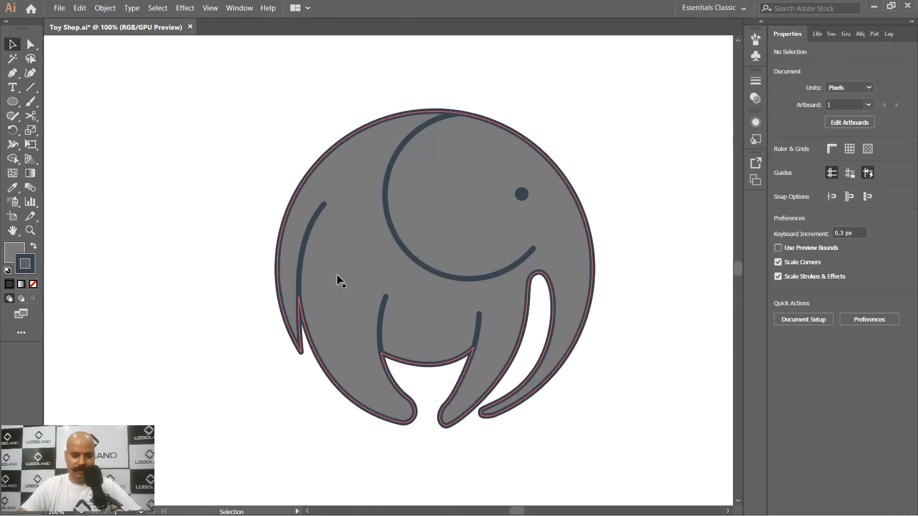
Step: Change the elephant body's fill to the lighter grey #9E9E9E and deselect it
left_click(360, 266)
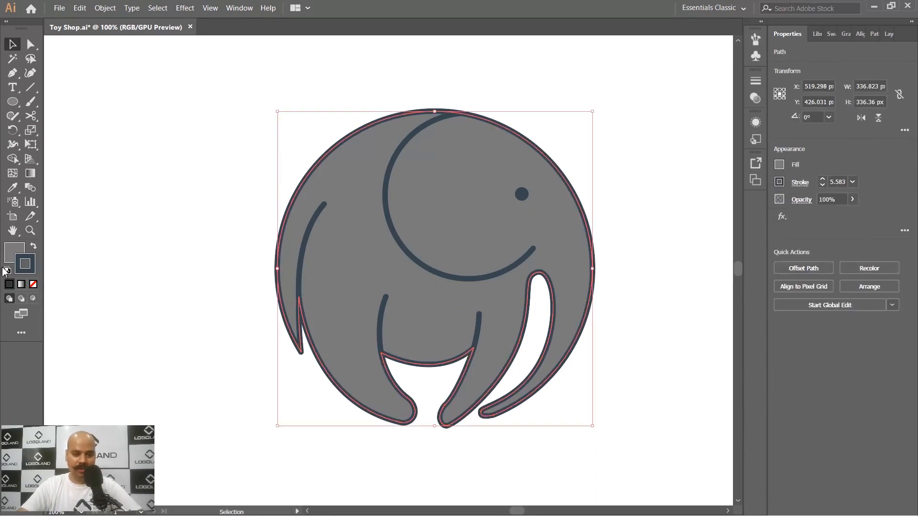
double_click(14, 252)
left_click_drag(601, 149, 682, 146)
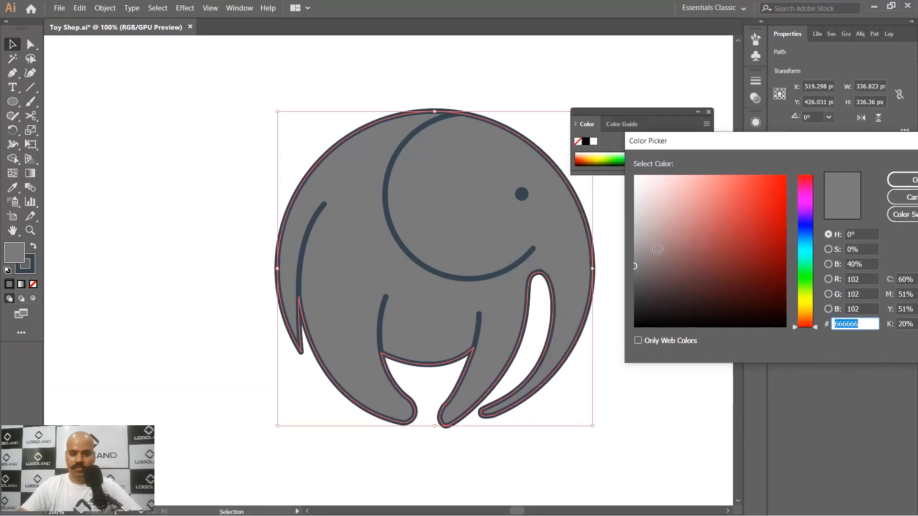
left_click_drag(650, 249, 635, 232)
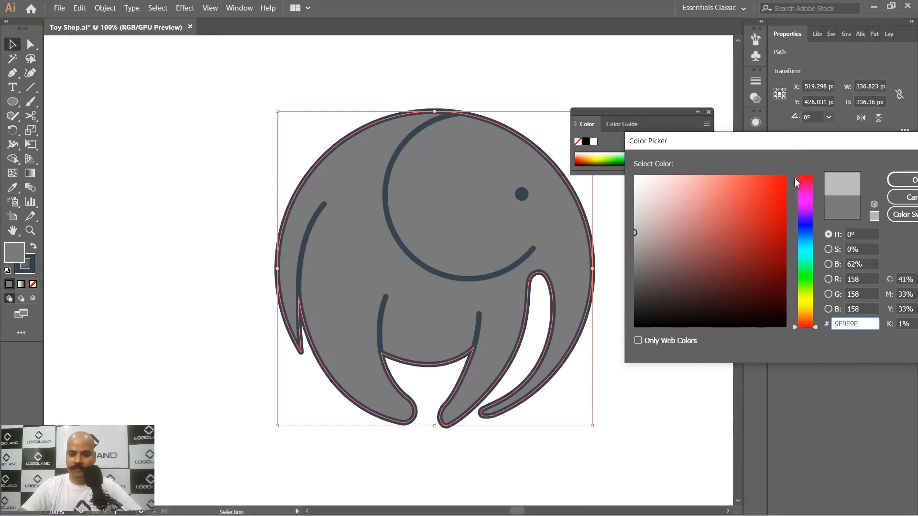
left_click(906, 180)
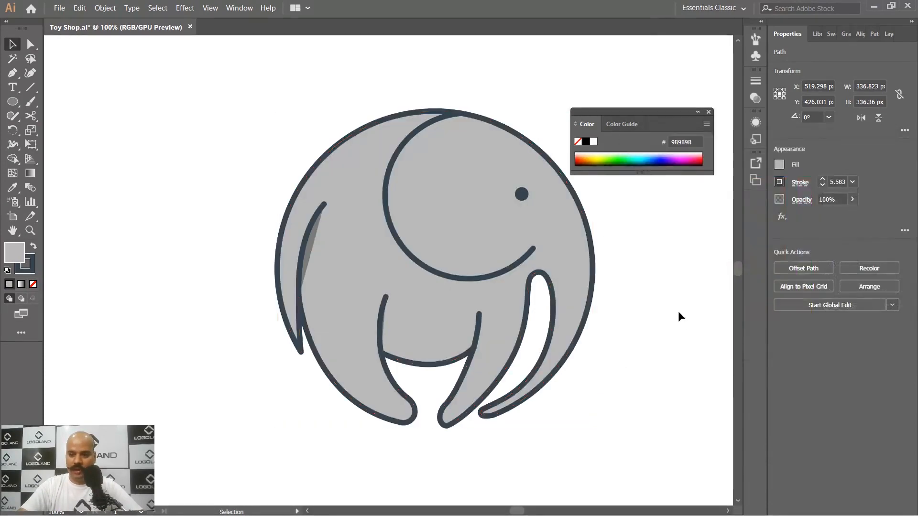
left_click(678, 311)
Step: Remove the fill from the elephant's tail line and both inner leg lines, deselect them, and put away the floating colour controls
key("ctrl+minus")
scroll(475, 240, "up", 2)
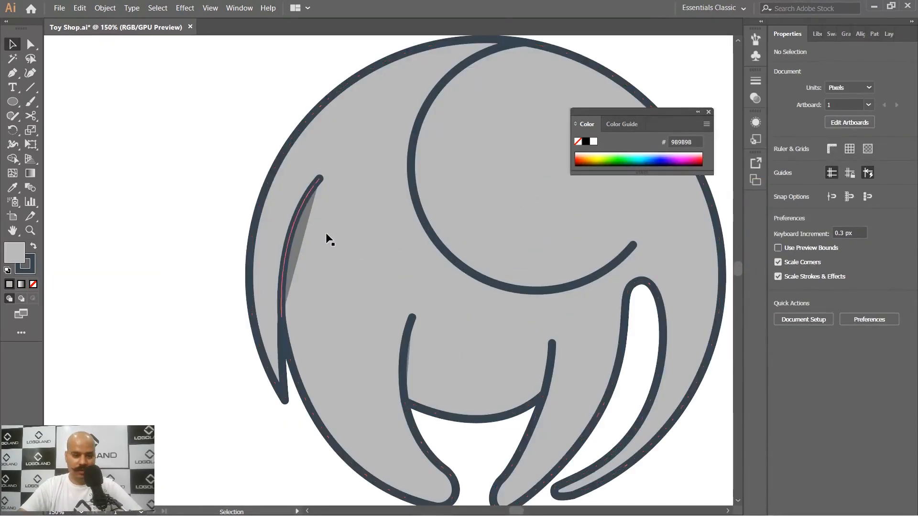
left_click_drag(318, 307, 340, 266)
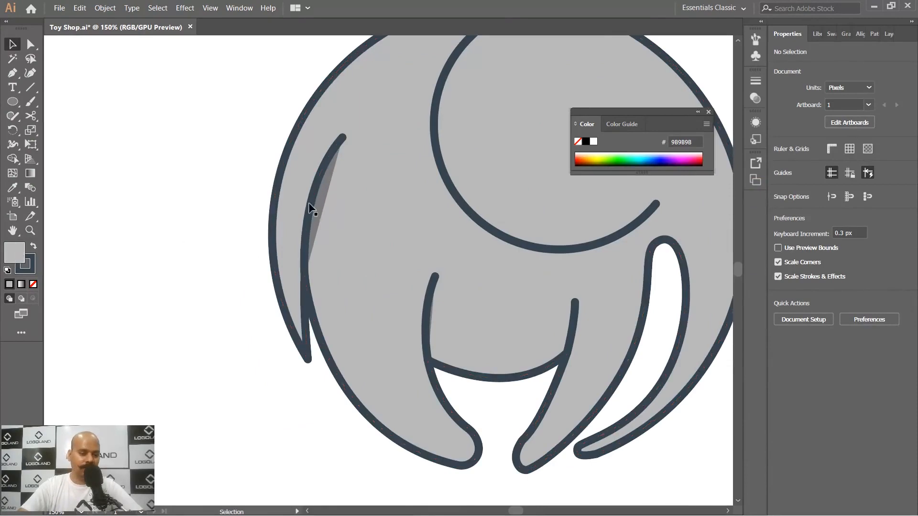
left_click(310, 208)
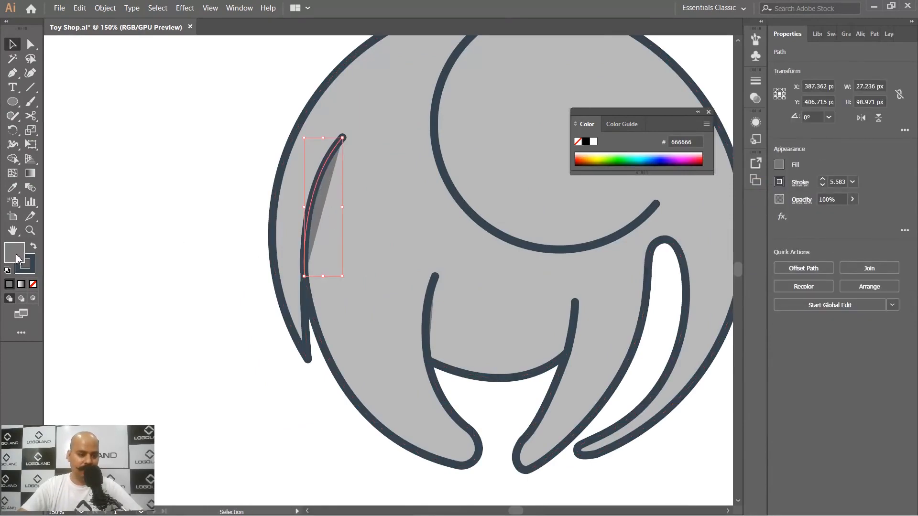
left_click(32, 285)
left_click(427, 303)
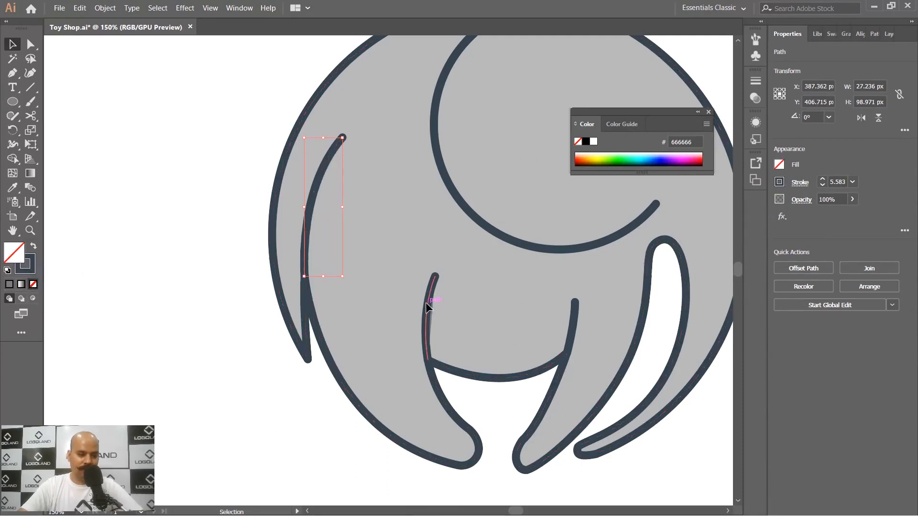
left_click(570, 331, "shift")
left_click(33, 286)
left_click(91, 297)
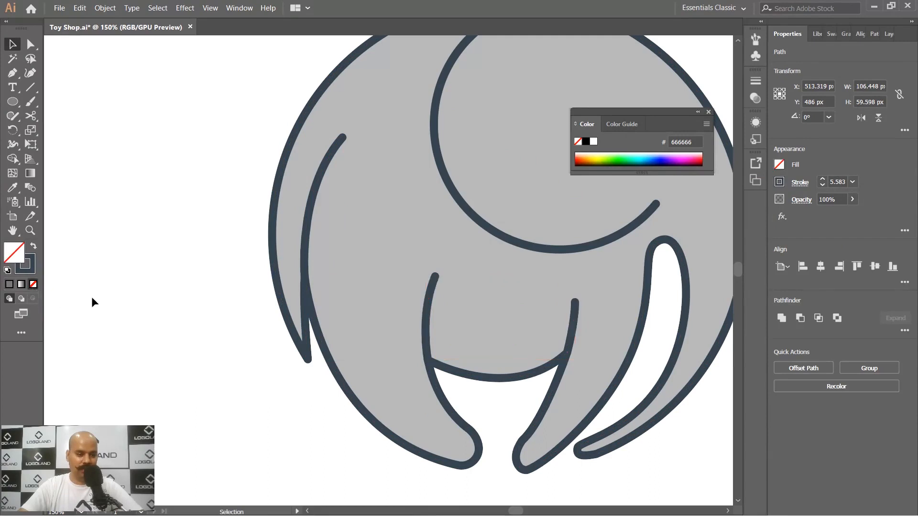
scroll(200, 272, "down", 3)
scroll(409, 245, "up", 1)
left_click_drag(389, 174, 433, 164)
scroll(434, 169, "up", 1)
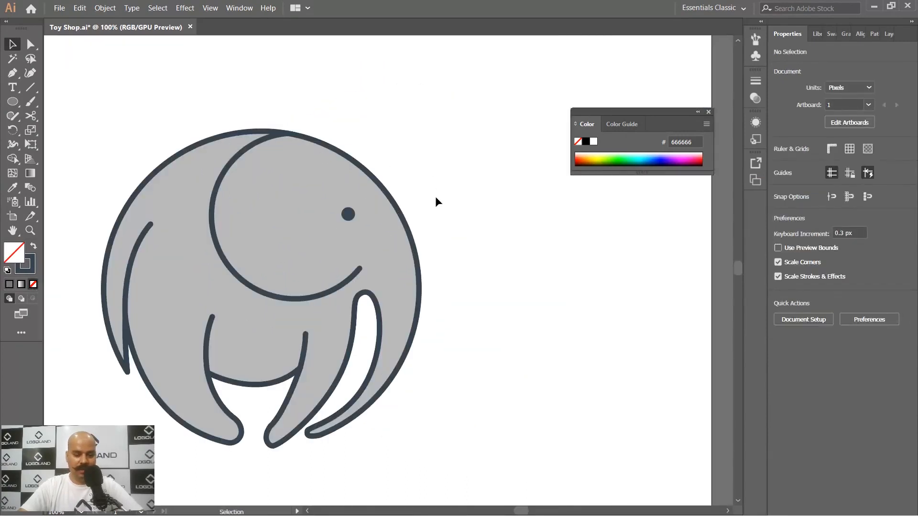
left_click_drag(435, 199, 486, 211)
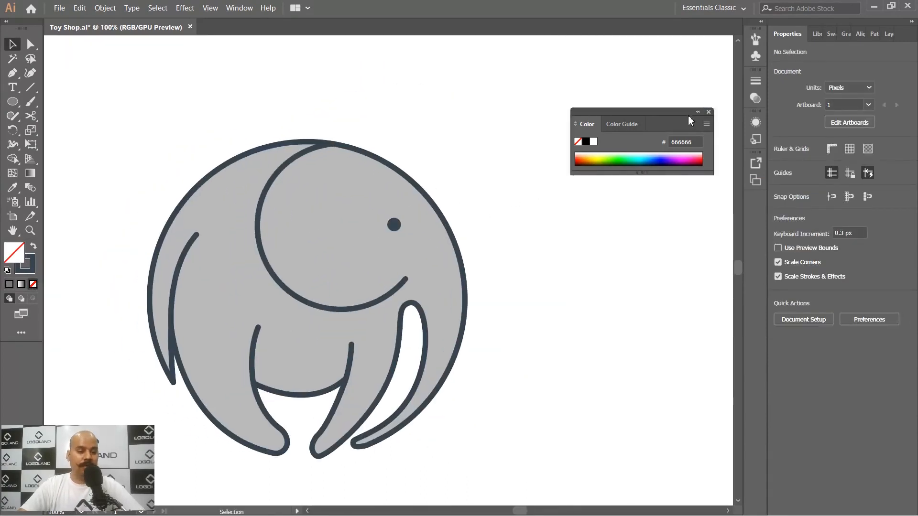
left_click(709, 113)
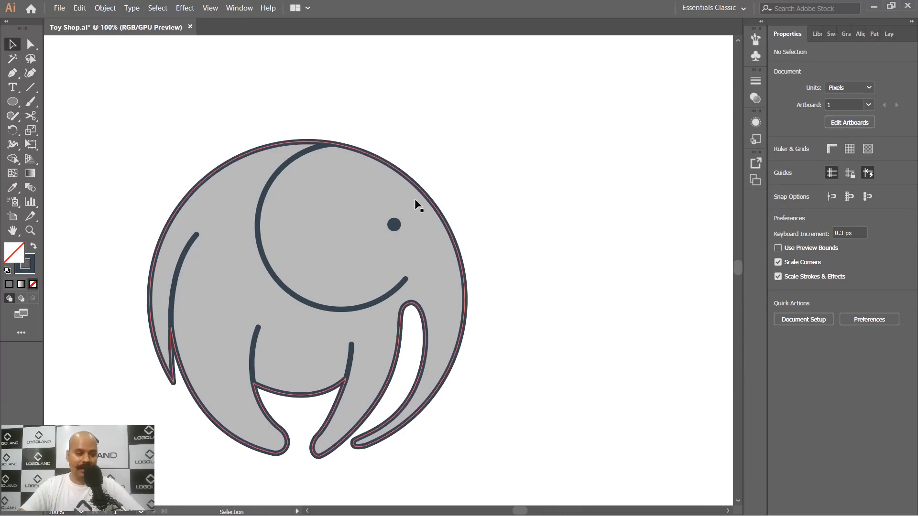
Step: Draw a curved Pen path from the ear line's upper end, inside the forehead outline, down to the trunk tip
key("p")
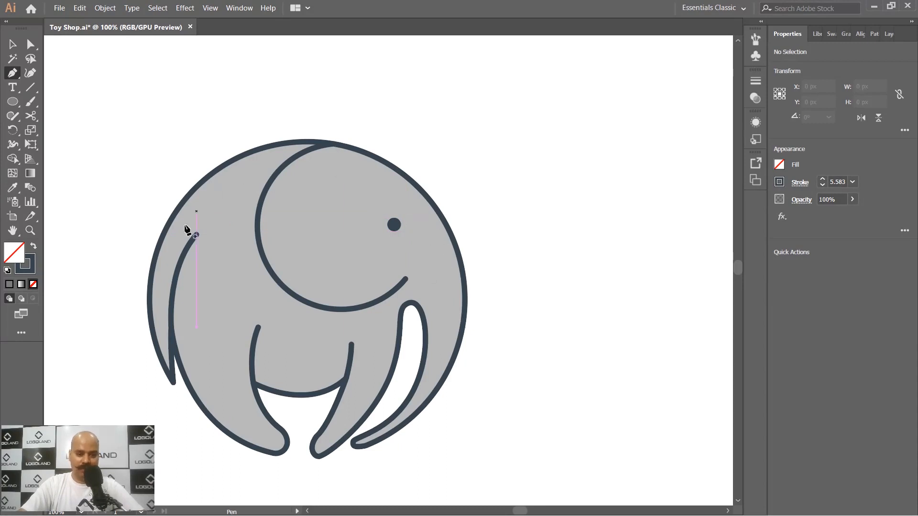
left_click(302, 155)
left_click_drag(451, 201, 416, 111)
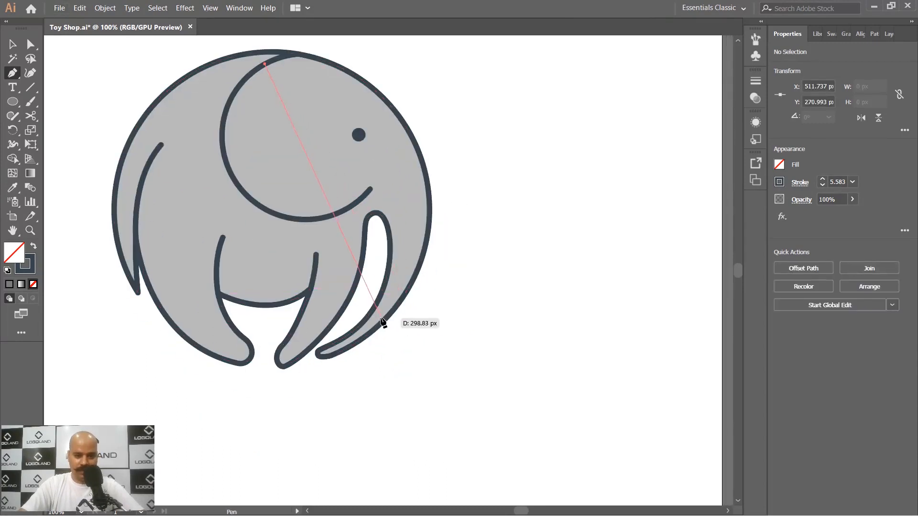
left_click_drag(318, 354, 175, 449)
key("ctrl+z")
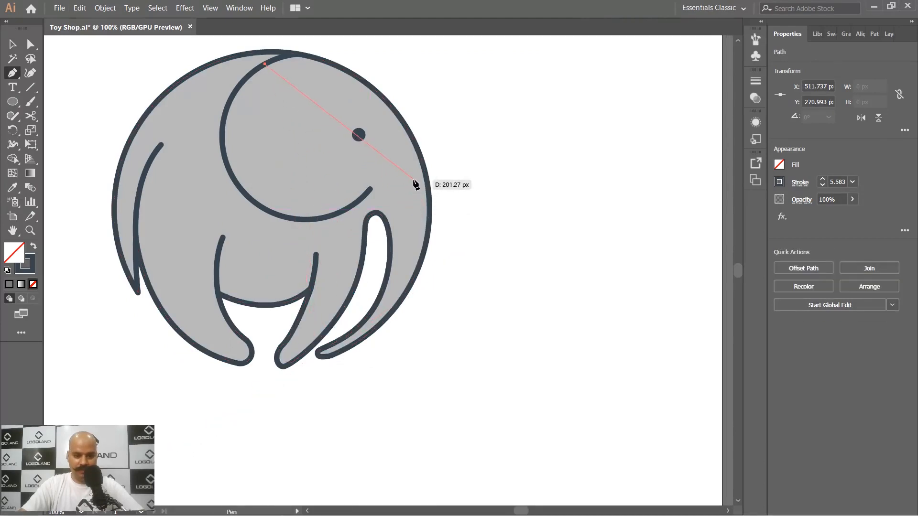
left_click_drag(412, 181, 423, 274)
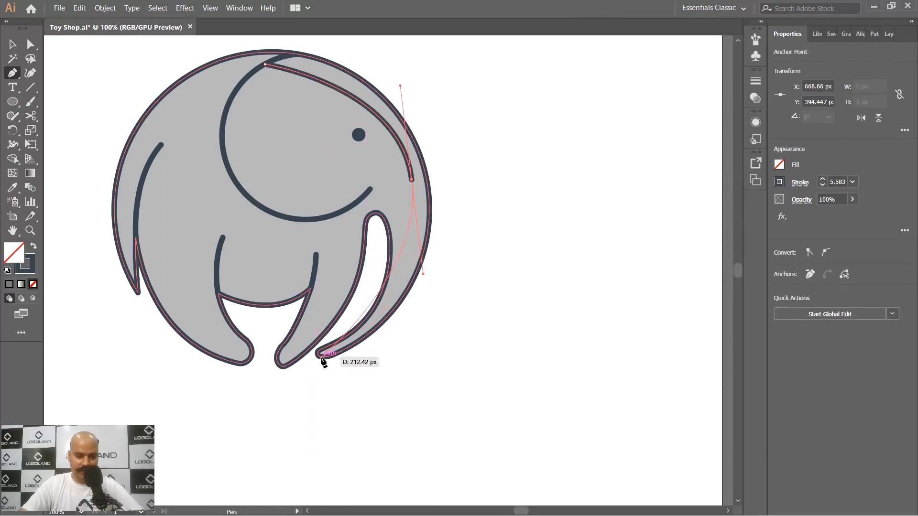
left_click_drag(322, 357, 261, 398)
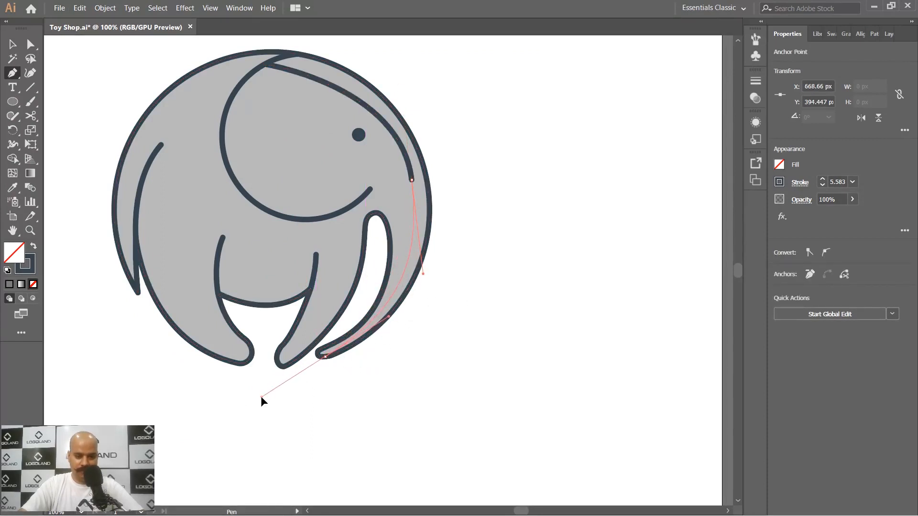
Step: Continue the Pen path loosely around the outside of the head and trunk and close it at its start, about 315 by 465 px overall
left_click(437, 424)
left_click_drag(559, 320, 556, 263)
left_click(538, 172)
key("space")
left_click_drag(529, 86, 534, 214)
left_click(460, 138)
left_click(388, 117)
left_click(325, 121)
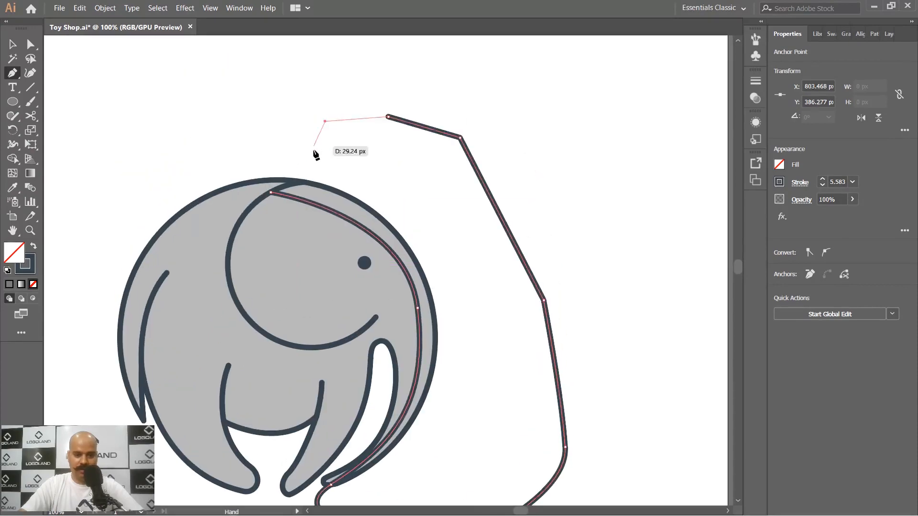
left_click(313, 149)
scroll(295, 168, "up", 3)
left_click(312, 176)
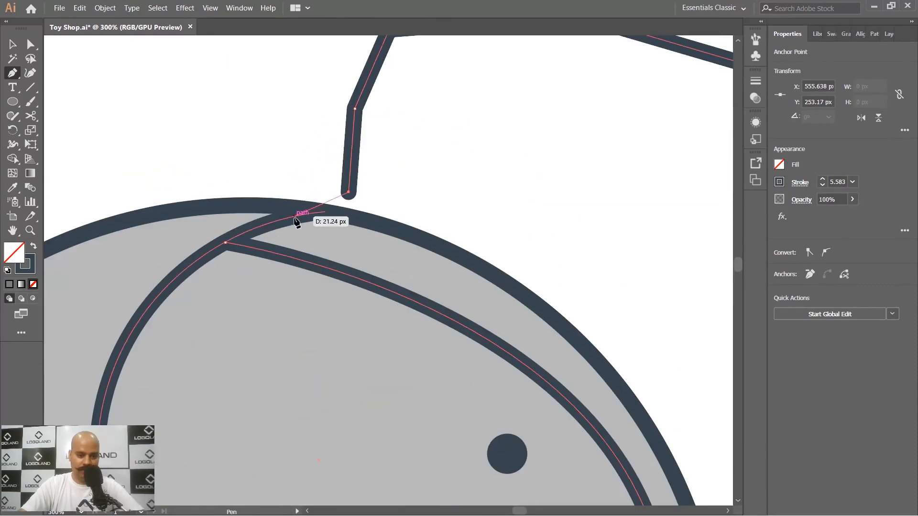
left_click(297, 222)
left_click(227, 242)
key("ctrl+1")
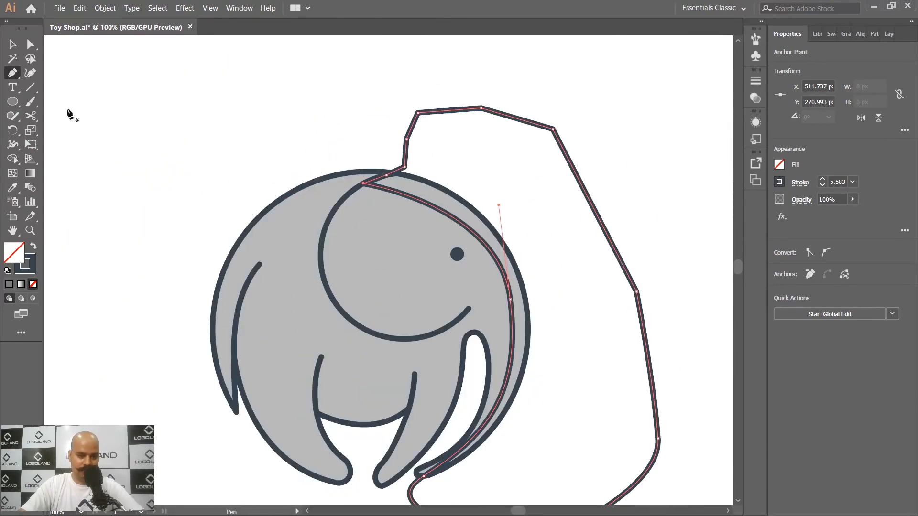
Step: Adjust the direction handles of the path's forehead anchor so the inner curve flows smoothly along the head and trunk outline
left_click(13, 44)
key("space")
left_click_drag(566, 298, 508, 220)
key("a")
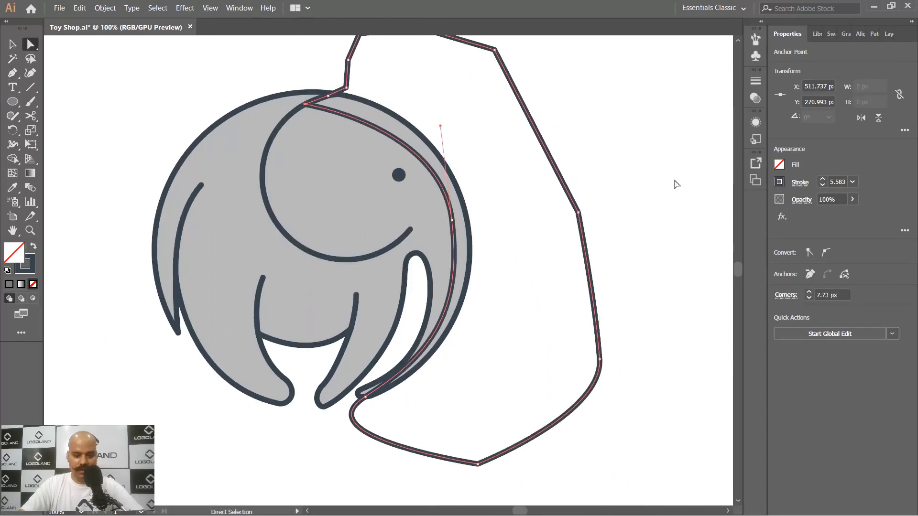
left_click(677, 185)
scroll(450, 231, "up", 1)
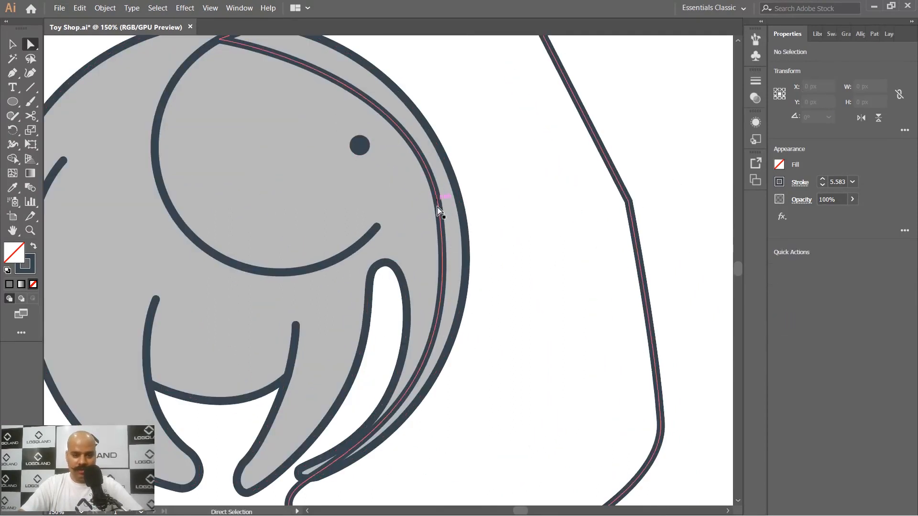
left_click(439, 211)
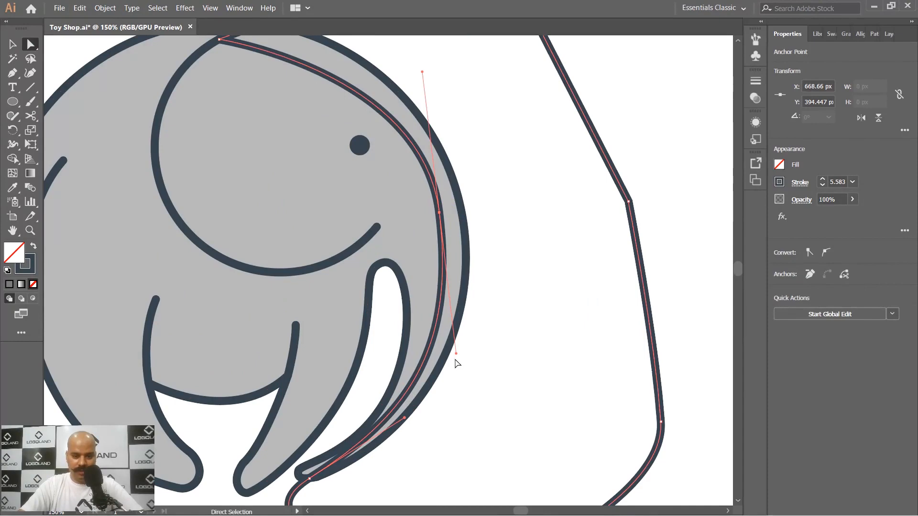
left_click_drag(456, 354, 461, 375)
scroll(461, 214, "down", 1)
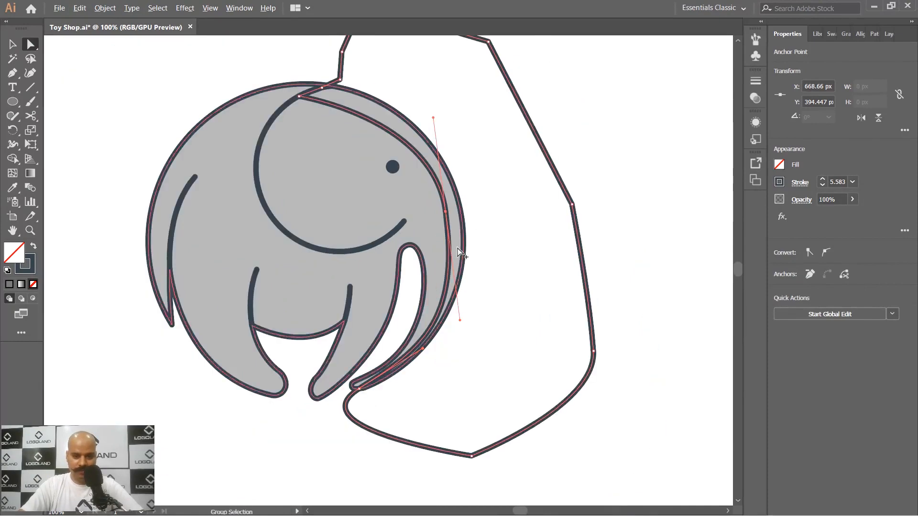
scroll(461, 251, "up", 1)
left_click_drag(433, 68, 412, 122)
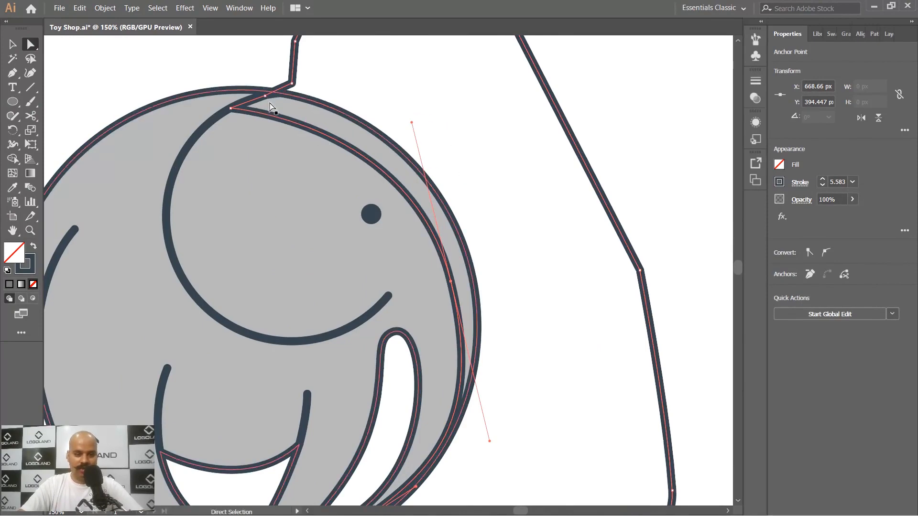
scroll(329, 161, "down", 3)
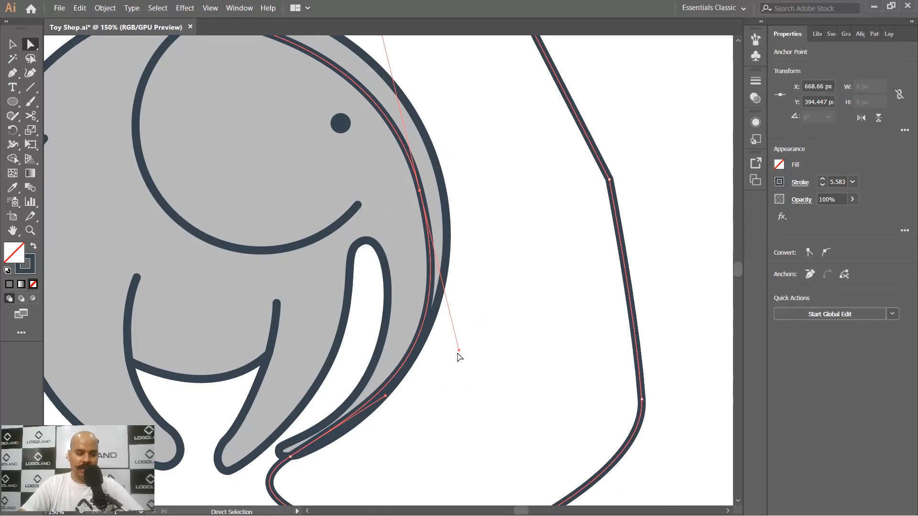
left_click_drag(458, 350, 454, 339)
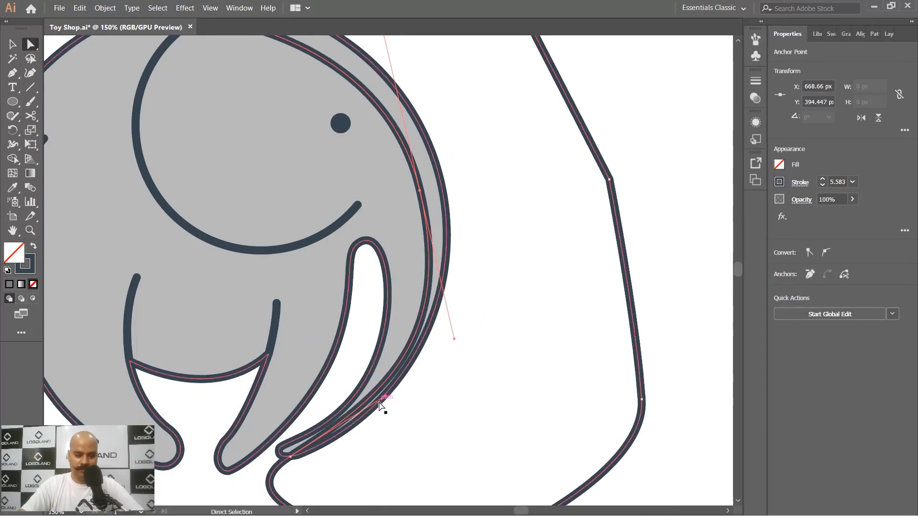
key("ctrl+plus")
left_click_drag(527, 205, 494, 306)
scroll(495, 305, "down", 3)
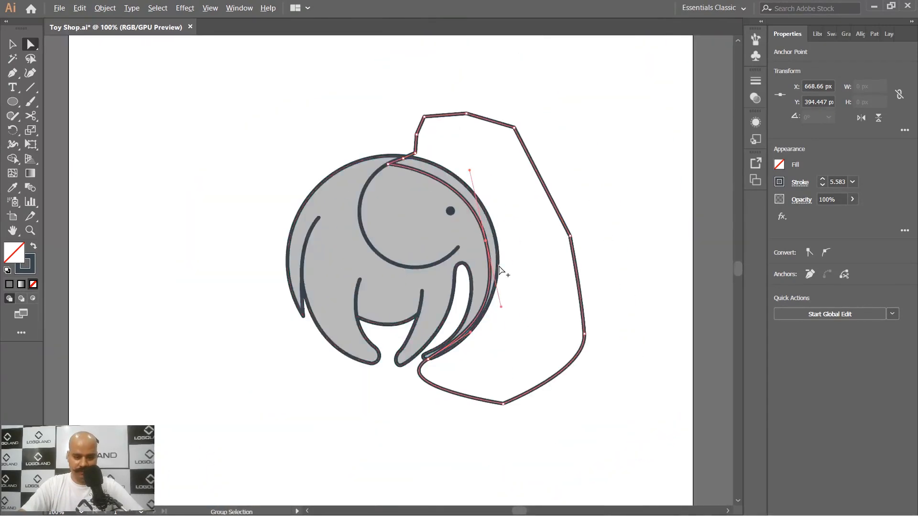
scroll(516, 316, "up", 2)
scroll(505, 295, "down", 1)
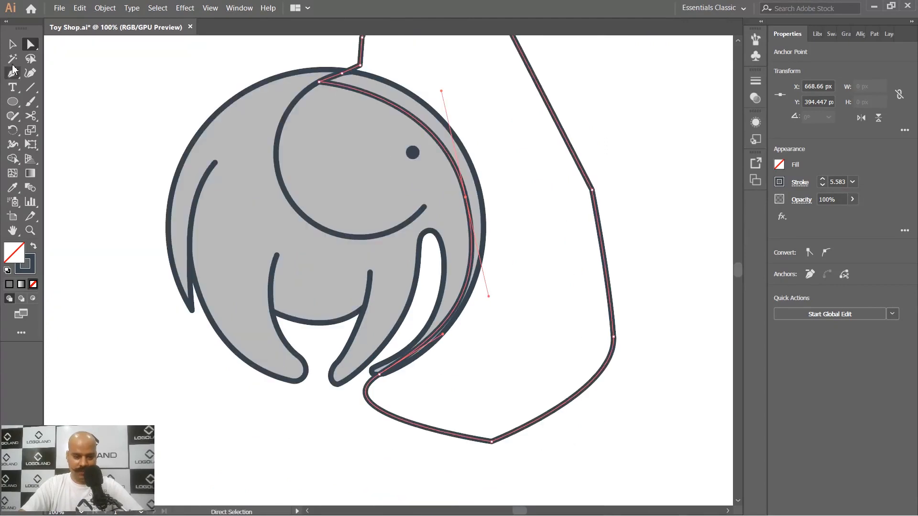
Step: Select the closed path with the elephant body and remove the region outside the elephant with Shape Builder
left_click(13, 45)
left_click_drag(522, 114, 469, 166)
left_click(474, 202)
left_click(418, 201)
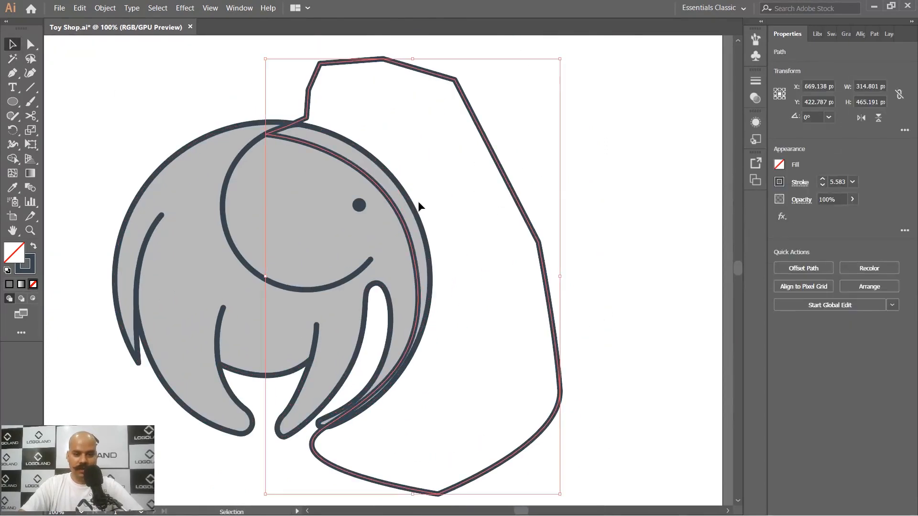
left_click(216, 136, "shift")
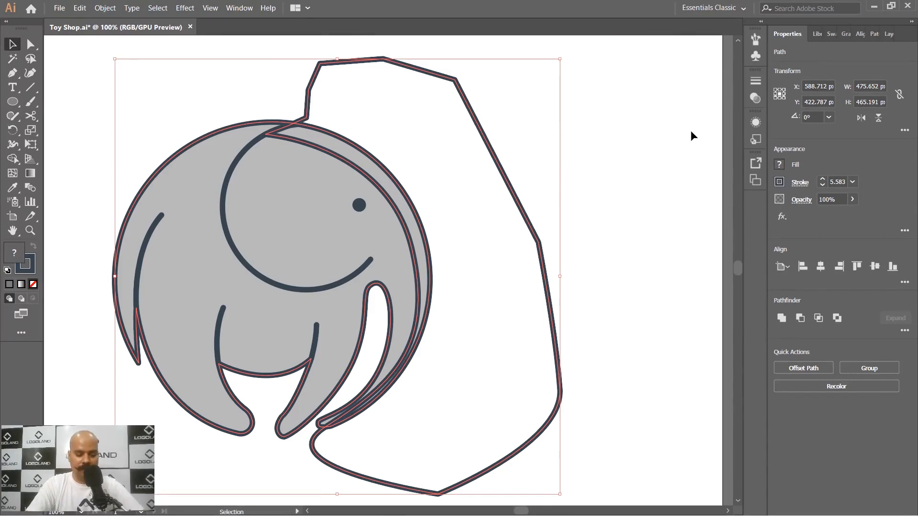
key("shift+m")
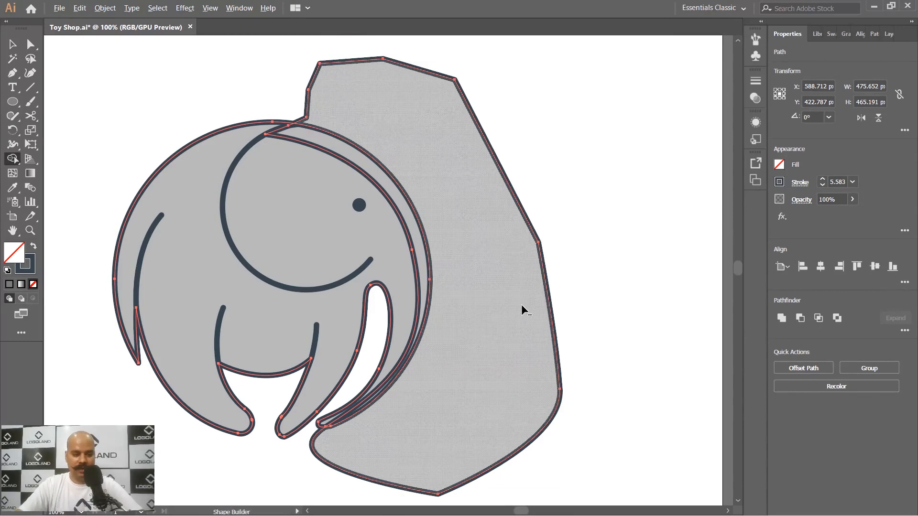
left_click(543, 326, "alt")
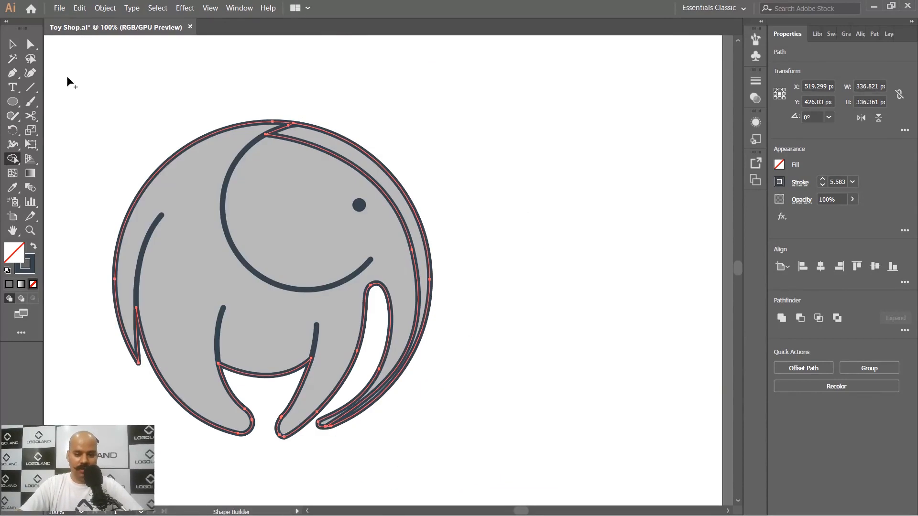
Step: Give the crescent strip along the head and trunk a white #FFFFFF fill without stroke and set its opacity to 27%
left_click(12, 43)
left_click(488, 212)
left_click(399, 196)
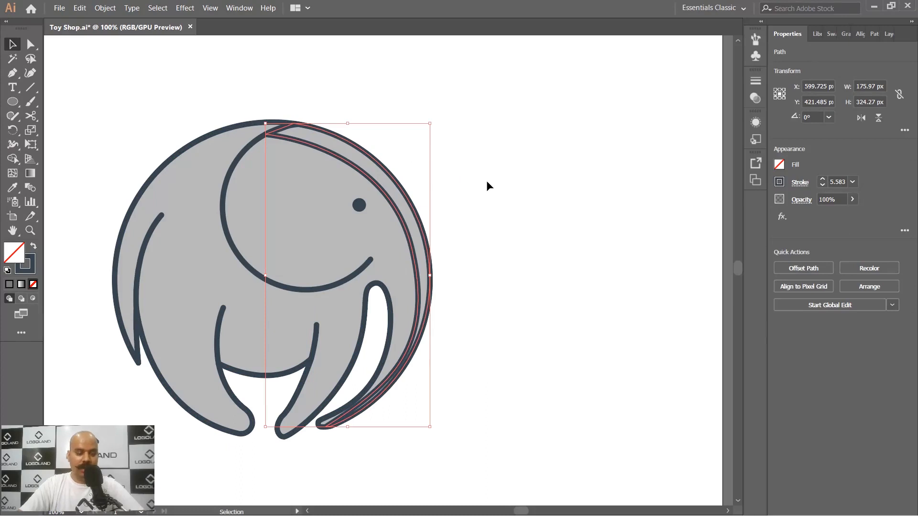
key("shift+x")
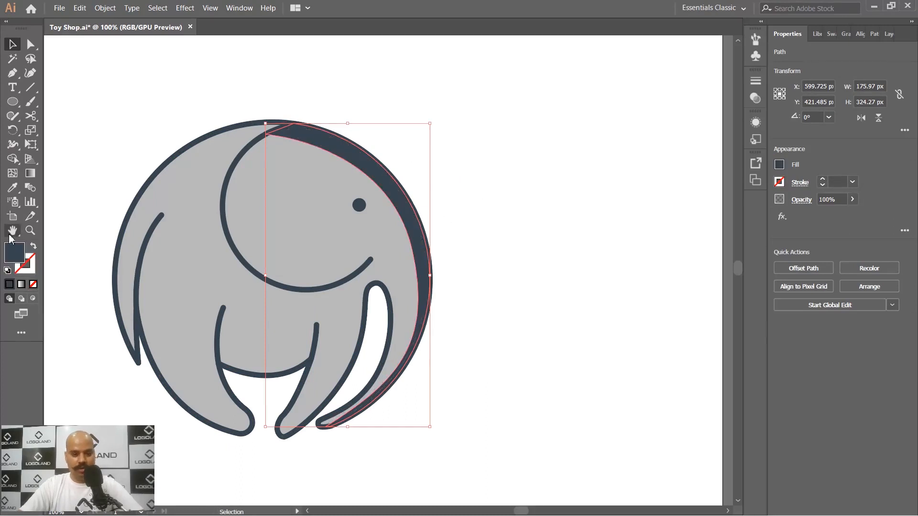
double_click(17, 254)
left_click_drag(672, 194, 626, 164)
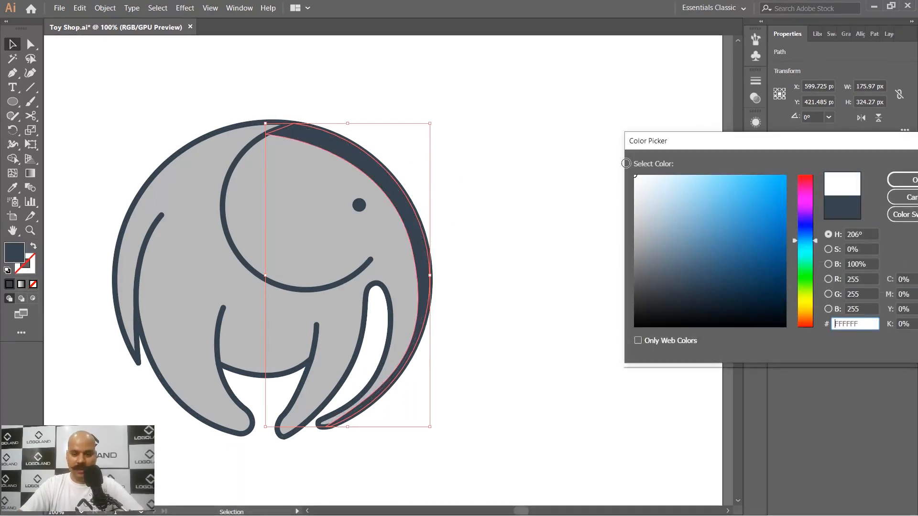
left_click(903, 180)
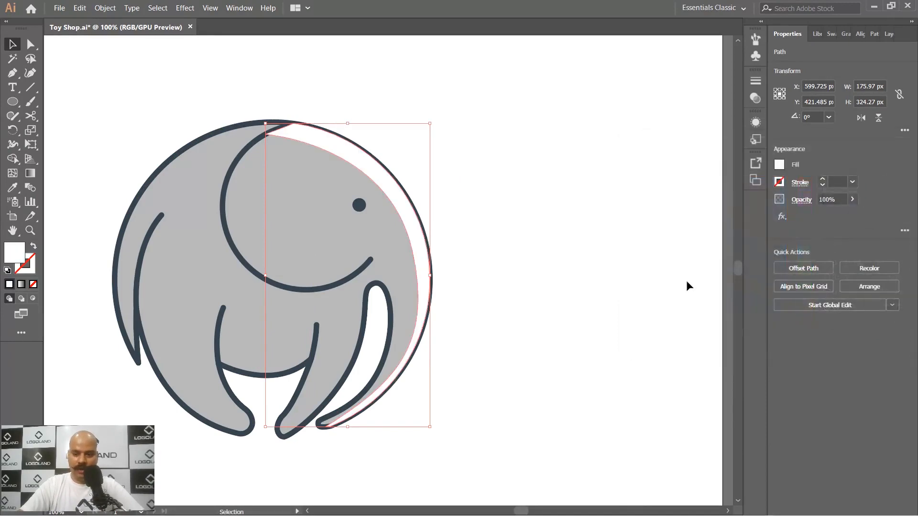
left_click(853, 200)
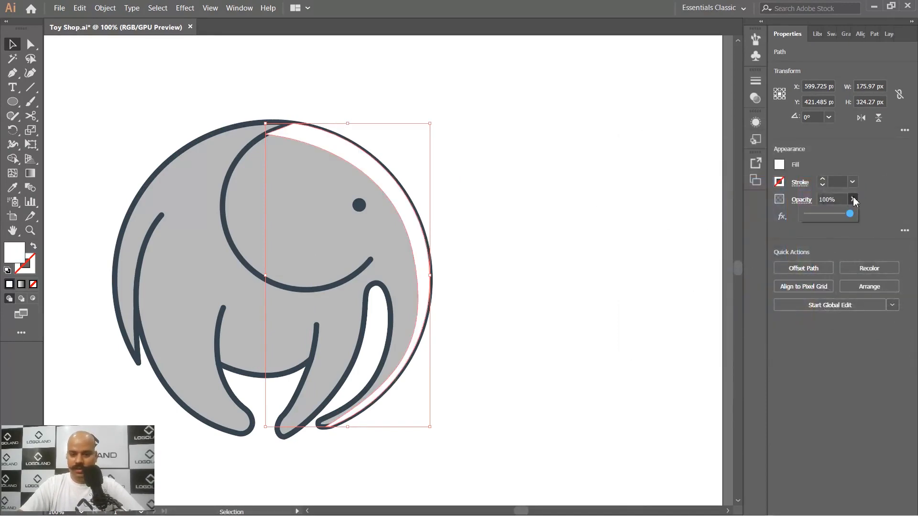
left_click_drag(837, 215, 825, 218)
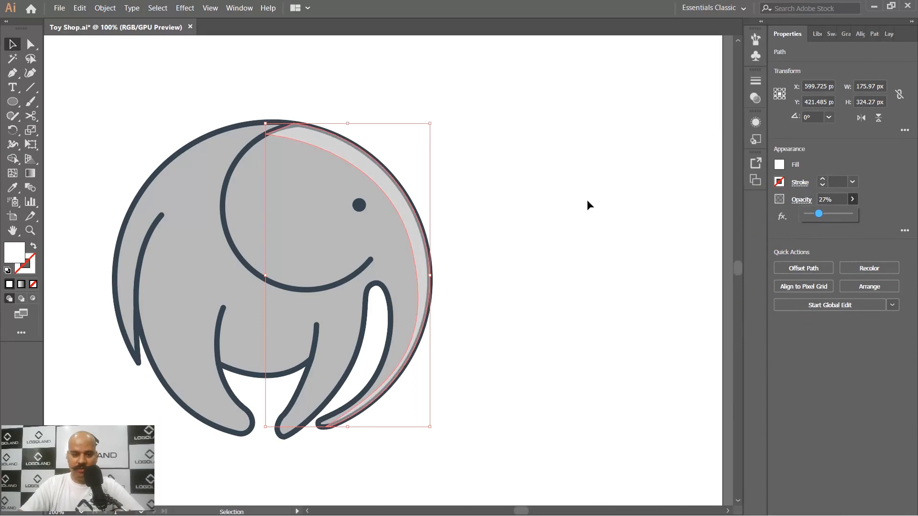
Step: Scale the head and trunk highlight down to about 172 by 318 px so it sits inside the outline
left_click(595, 210)
scroll(372, 168, "up", 1)
left_click(565, 172)
left_click(385, 180)
scroll(401, 186, "up", 1)
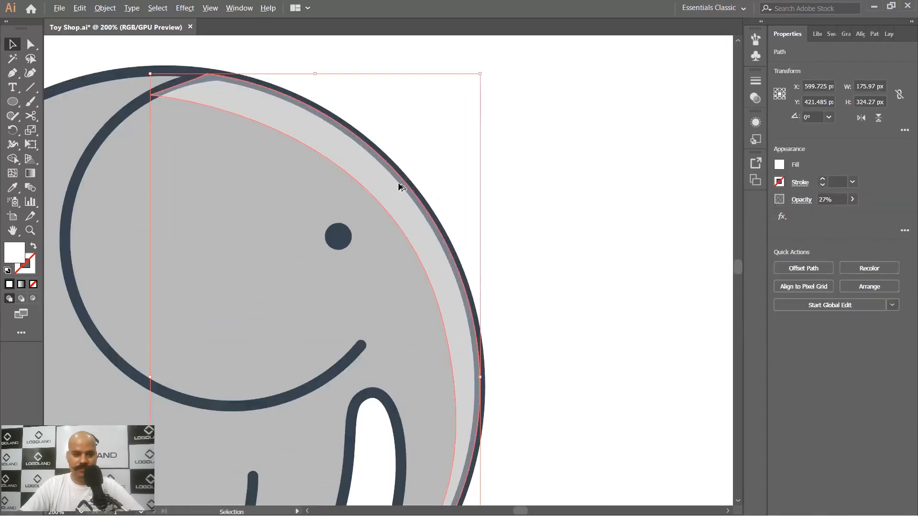
left_click(430, 163)
left_click(396, 180)
left_click_drag(481, 75, 480, 78)
left_click(534, 98)
left_click(285, 123)
left_click(537, 91)
key("ctrl+1")
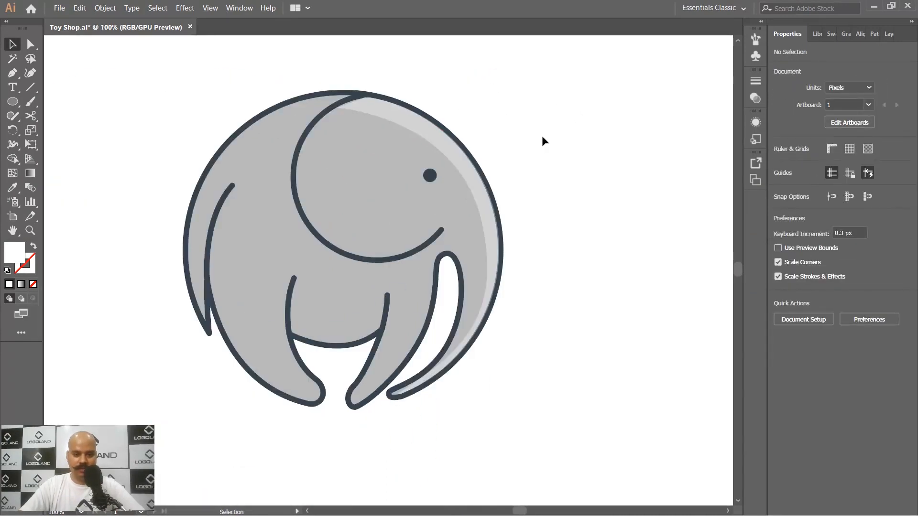
Step: Move the two anchor points at the highlight's upper end outward so its edge tucks under the ear line
scroll(502, 141, "up", 1)
left_click(399, 128)
key("ctrl+shift+a")
scroll(324, 97, "up", 2)
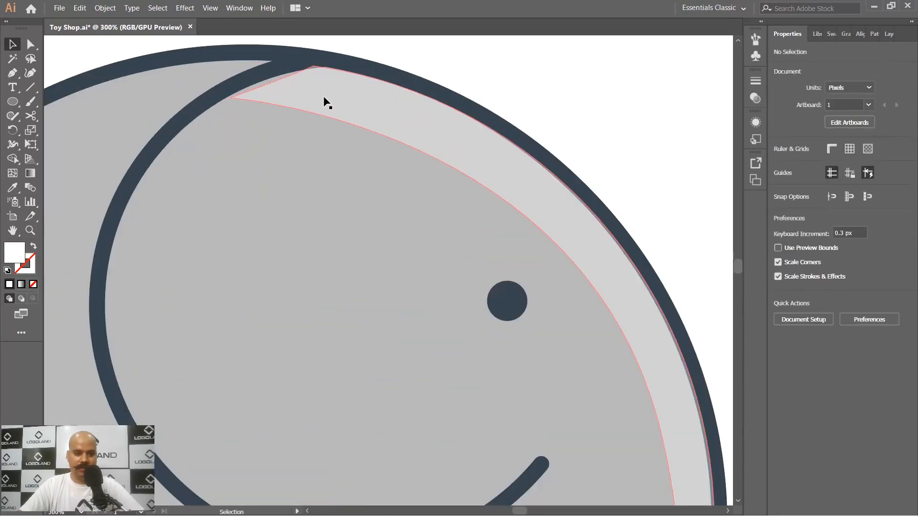
left_click(324, 98)
key("a")
left_click(522, 49)
scroll(247, 79, "up", 2)
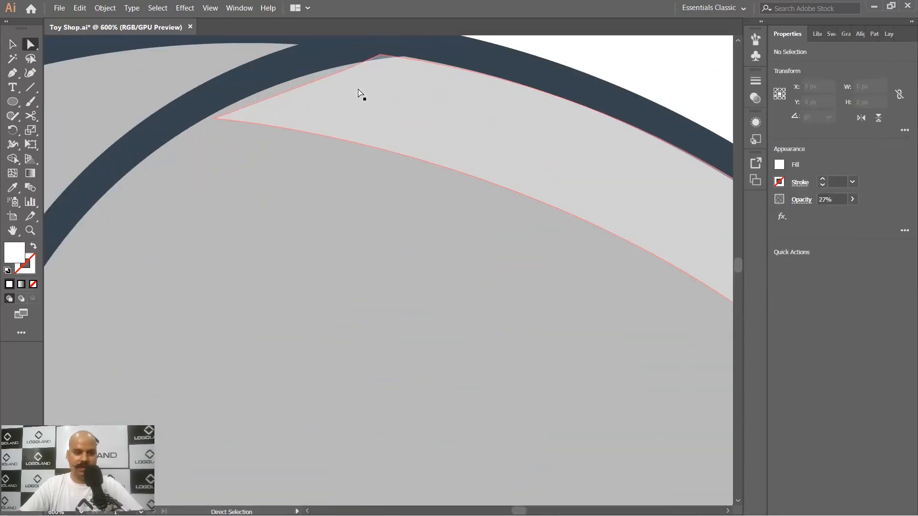
left_click(349, 70)
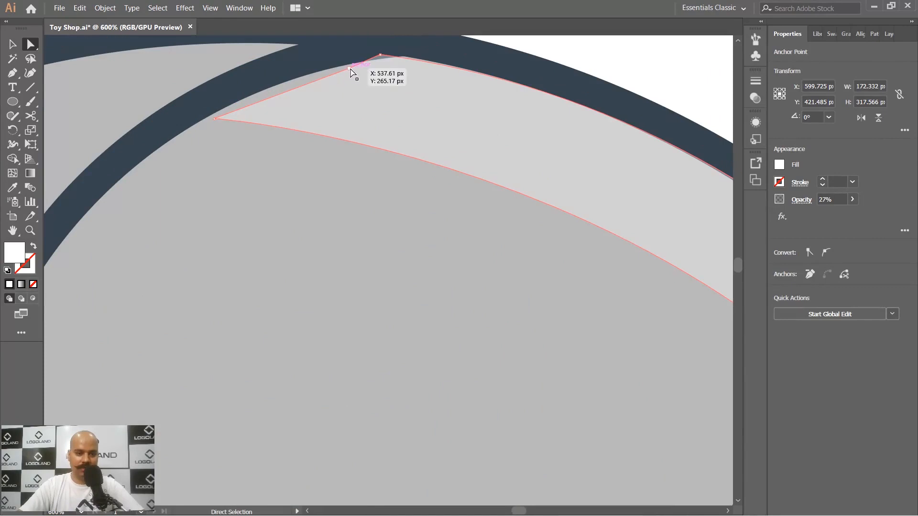
left_click_drag(351, 72, 319, 62)
left_click_drag(214, 118, 199, 117)
left_click(14, 43)
scroll(255, 121, "down", 4)
left_click(451, 153)
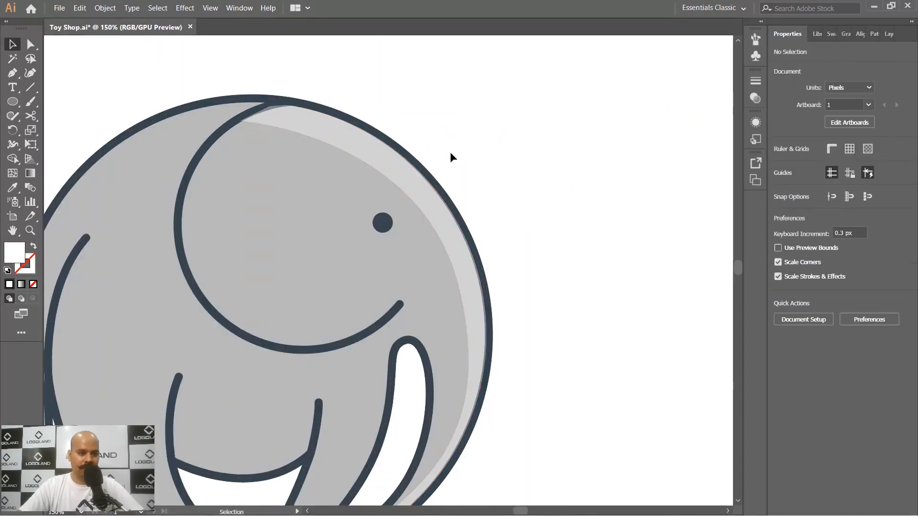
Step: Select the curved ear line and bring it in front of the highlight
left_click(193, 172)
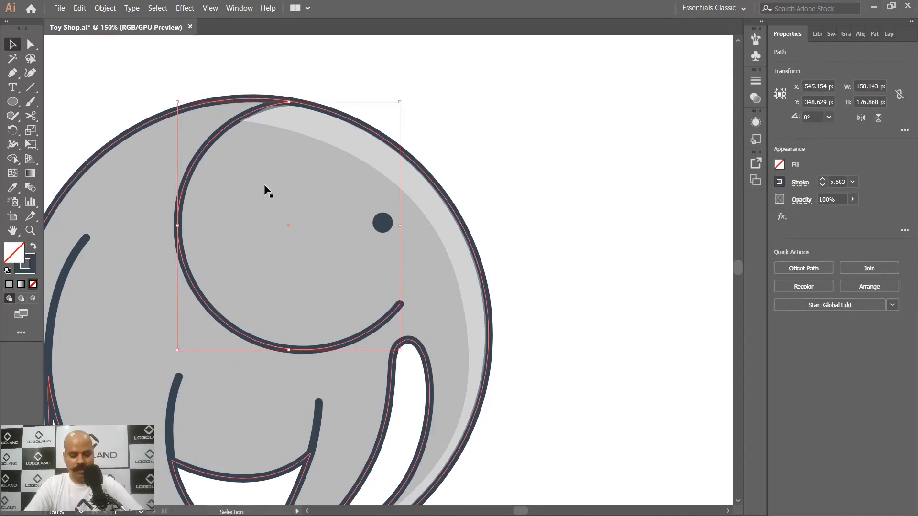
key("ctrl")
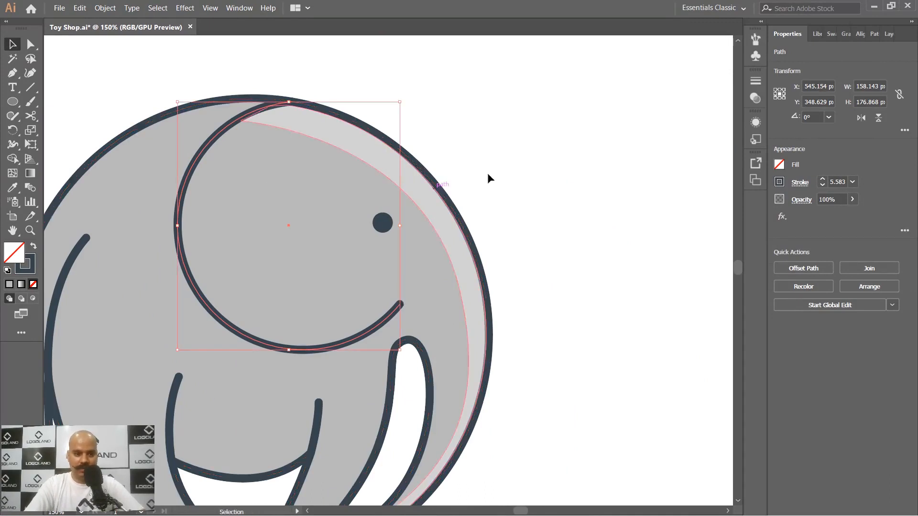
left_click(552, 165)
scroll(552, 161, "down", 2)
scroll(515, 150, "up", 1)
left_click_drag(542, 164, 553, 152)
Step: Draw a Pen curve inside the back, from about X 478, Y 256 px to X 356, Y 496 px, and adjust its end handle
key("p")
scroll(296, 157, "up", 1)
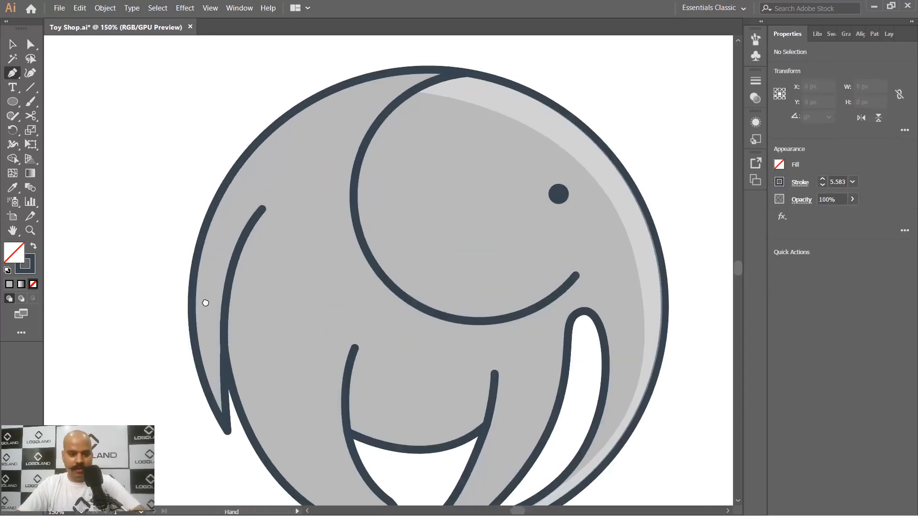
scroll(343, 140, "up", 1)
left_click_drag(316, 148, 353, 108)
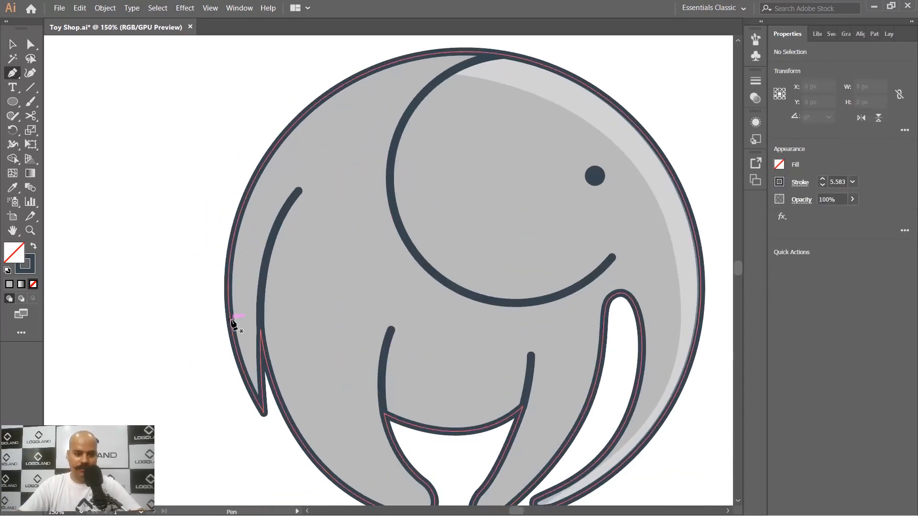
left_click(406, 48)
scroll(242, 286, "down", 3)
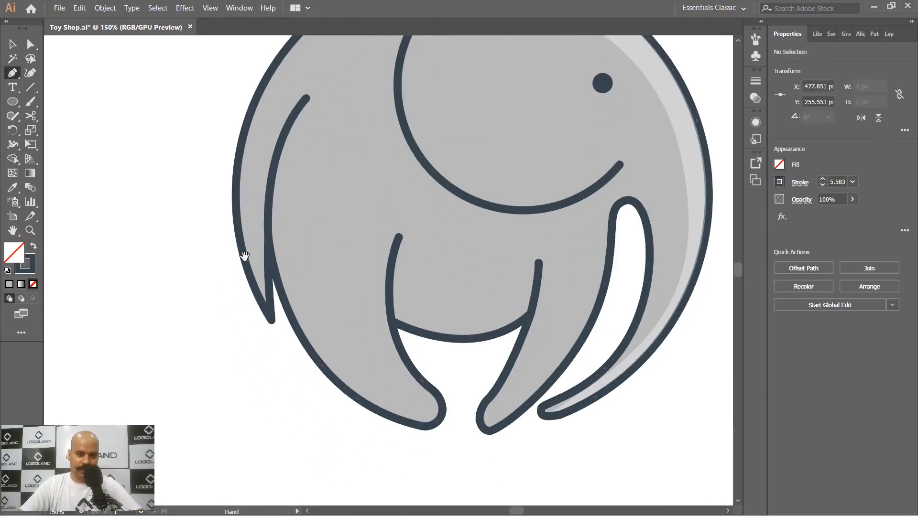
left_click_drag(244, 293, 219, 458)
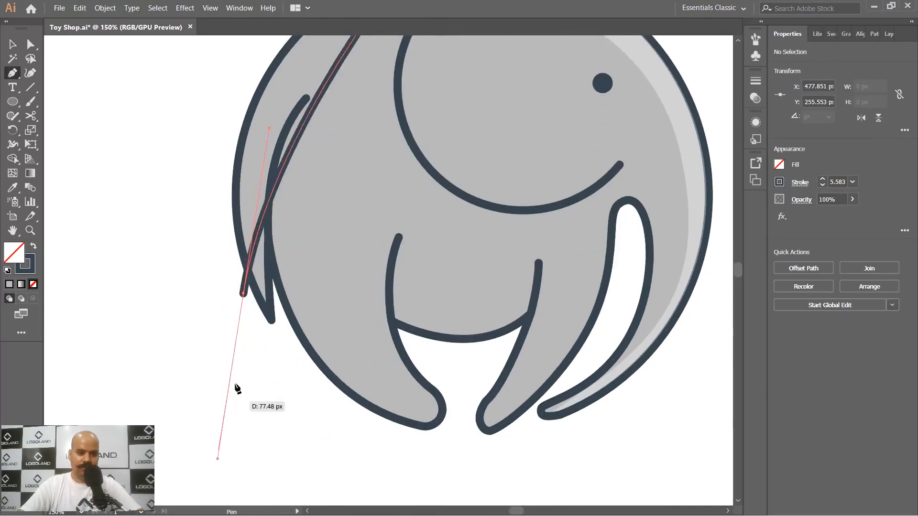
scroll(238, 385, "down", 1)
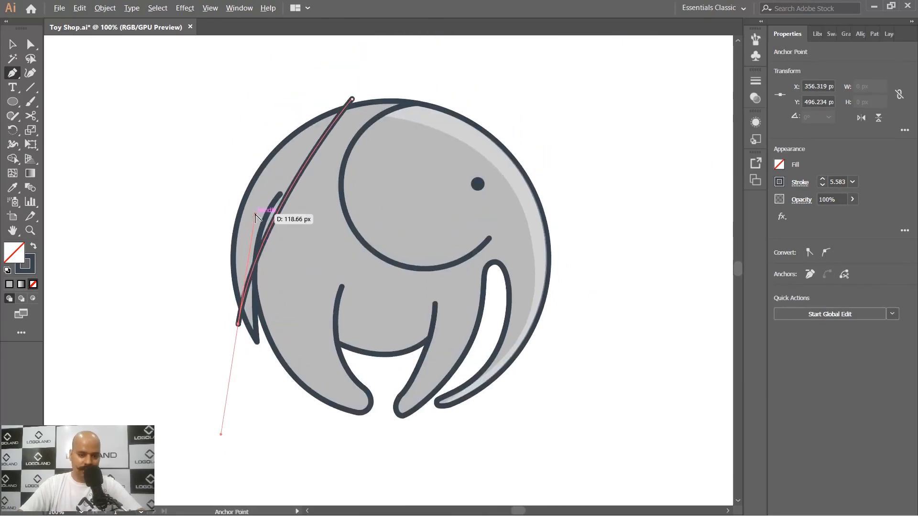
left_click_drag(255, 215, 223, 170)
Step: Continue the Pen path loosely around the outside of the back and close it at its starting point
left_click(185, 142)
left_click(233, 105)
left_click(285, 86)
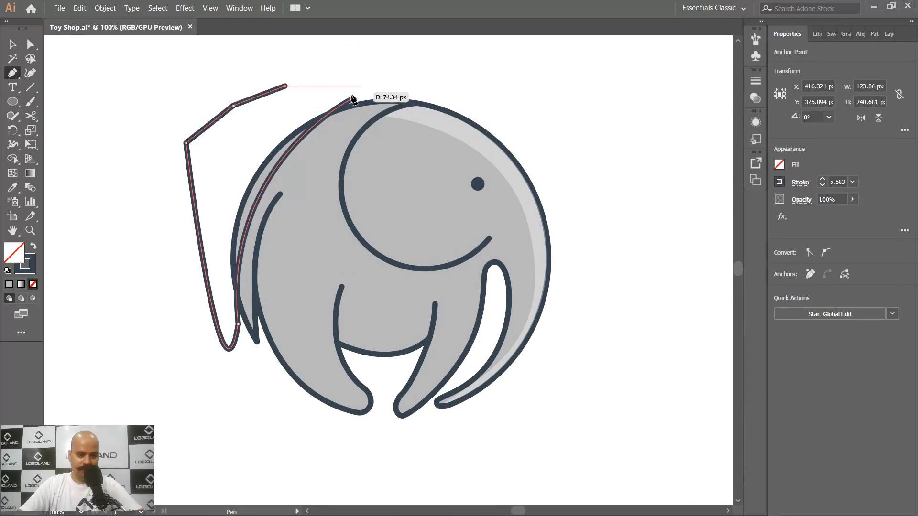
left_click(352, 99)
left_click(13, 45)
Step: Select the closed back path with the elephant body and remove the region outside the elephant with Shape Builder
scroll(232, 121, "up", 1)
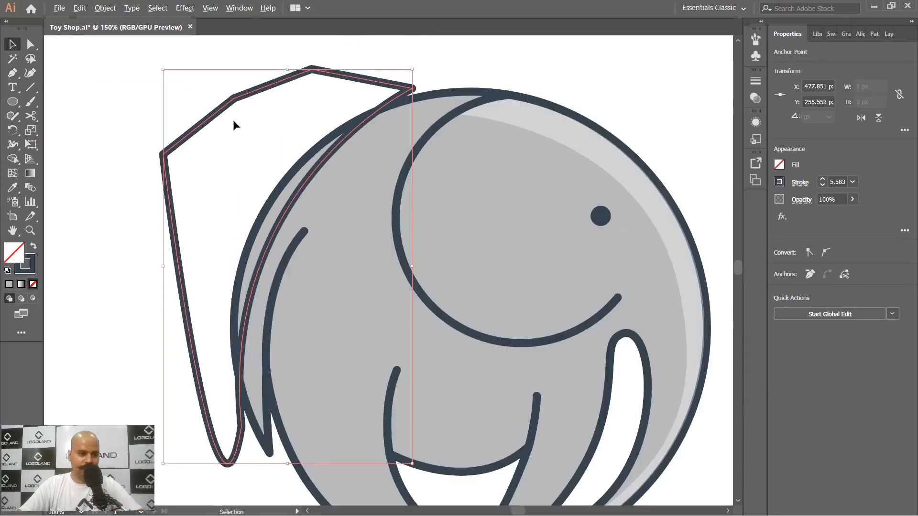
left_click(455, 59)
left_click(343, 74)
left_click(348, 176, "shift")
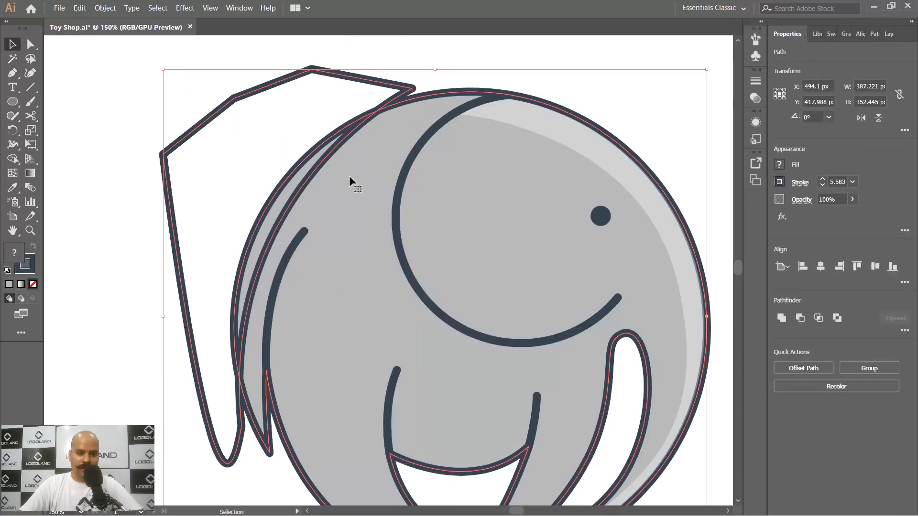
key("shift+m")
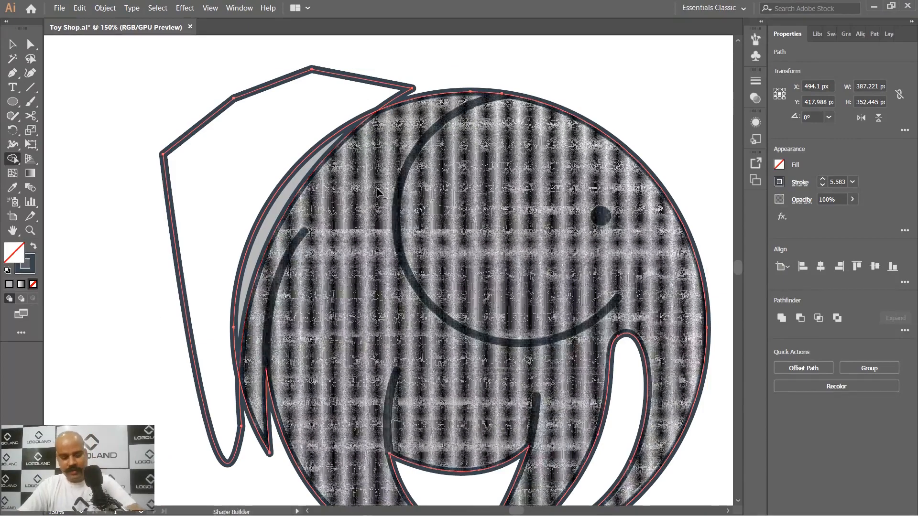
left_click_drag(307, 196, 386, 185)
left_click(301, 153, "alt")
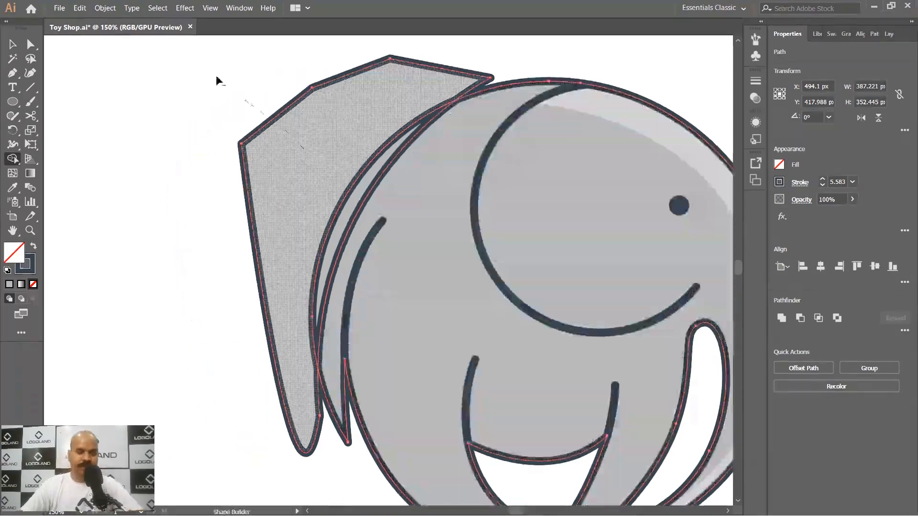
left_click(13, 45)
left_click(106, 97)
Step: Copy the head highlight's white fill, no stroke and 27% opacity onto the crescent along the back with the Eyedropper
left_click(378, 177)
scroll(335, 179, "right", 4)
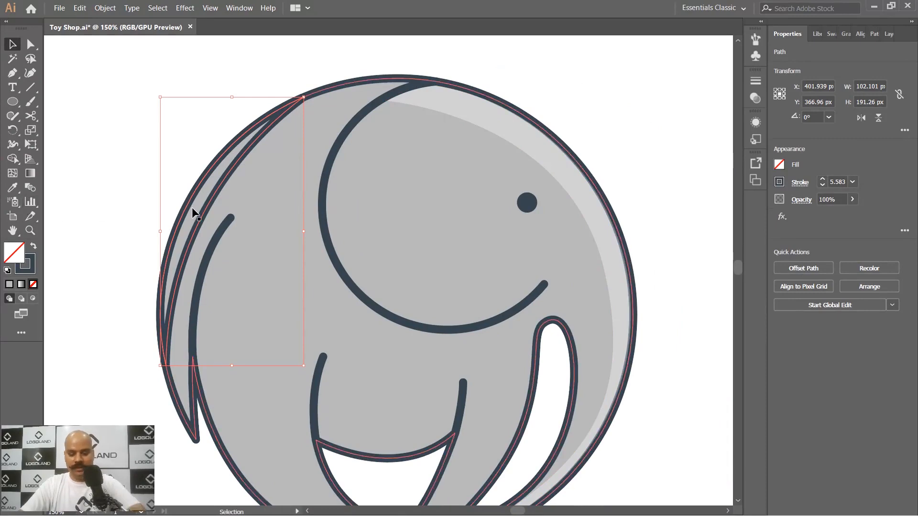
key("i")
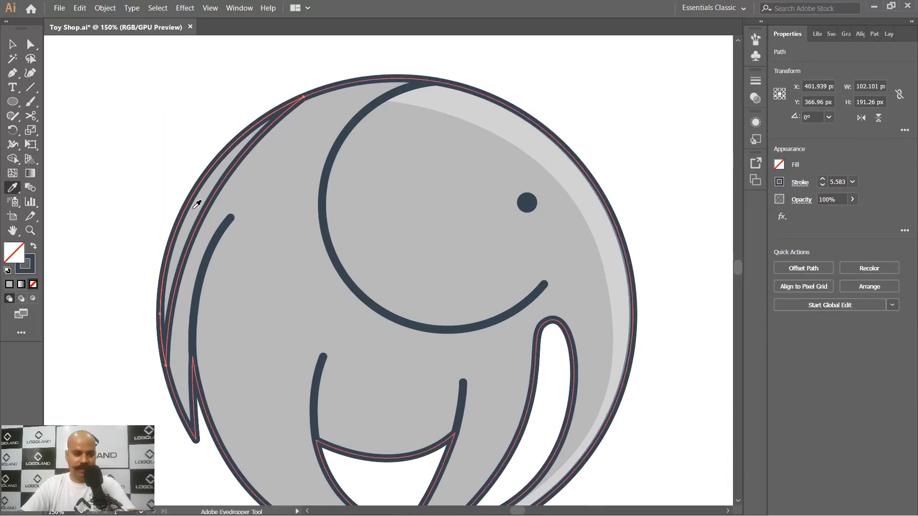
left_click(475, 134)
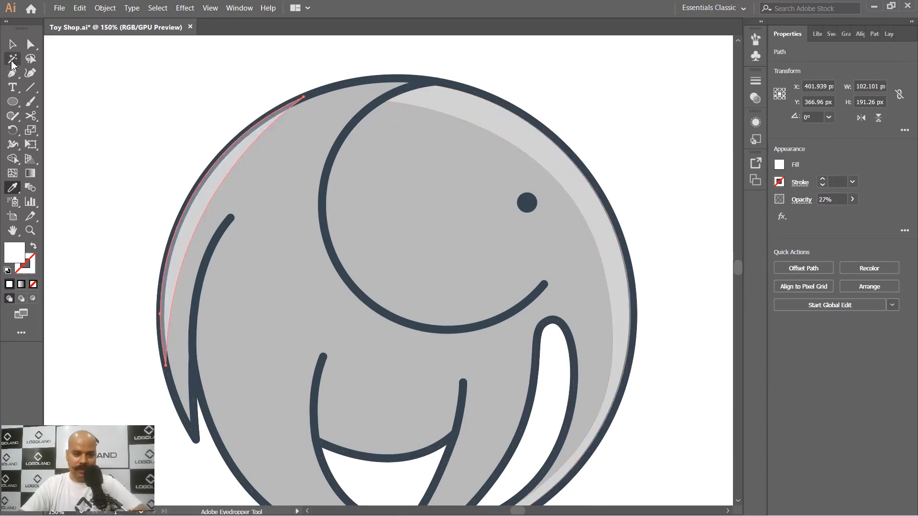
key("v")
left_click(116, 68)
Step: Move the back highlight slightly to the right so it sits inside the body outline
scroll(221, 190, "up", 2)
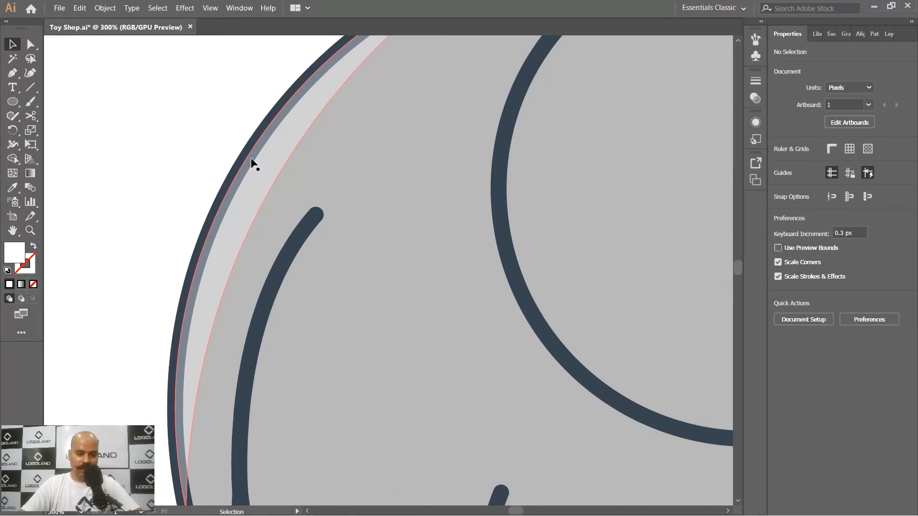
left_click_drag(259, 163, 270, 165)
left_click(176, 142)
scroll(222, 144, "down", 3)
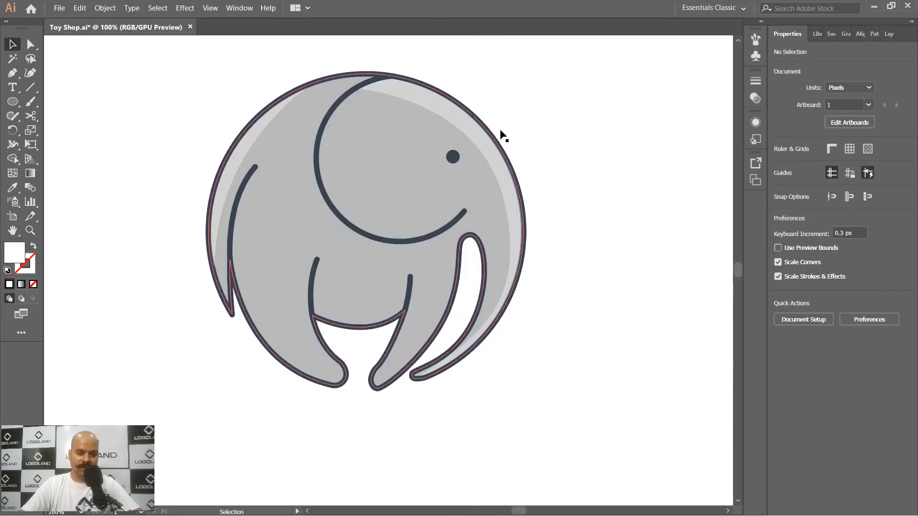
scroll(527, 117, "down", 2)
scroll(543, 149, "up", 2)
scroll(544, 149, "up", 1)
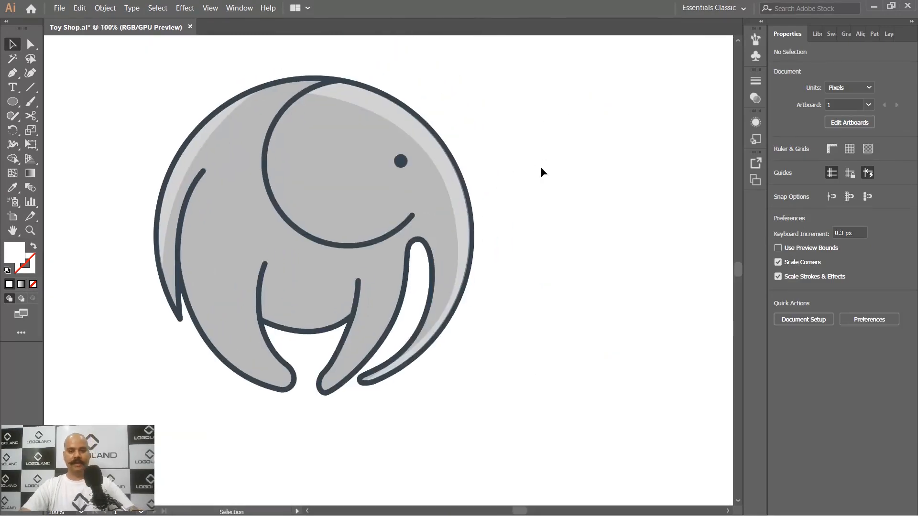
Step: Select the whole elephant and move it 15.32 px horizontally to the right on the artboard
scroll(541, 166, "down", 2)
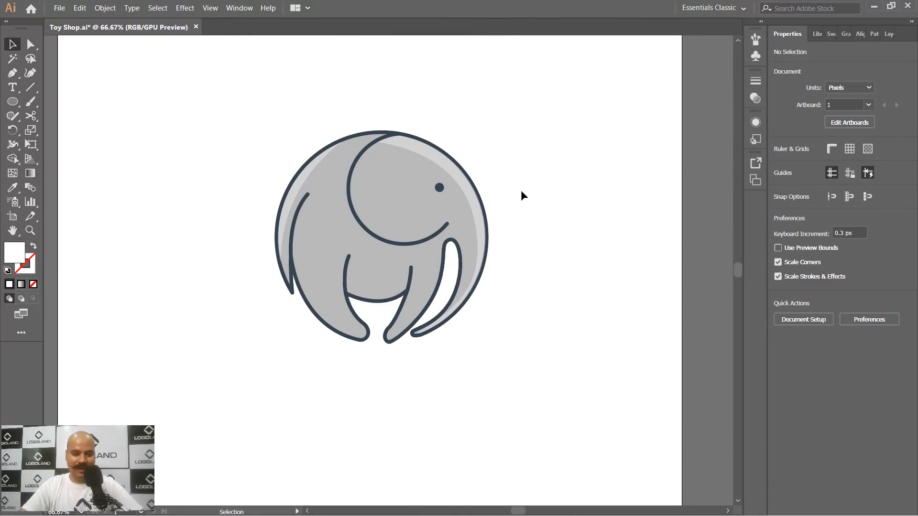
left_click_drag(164, 129, 481, 356)
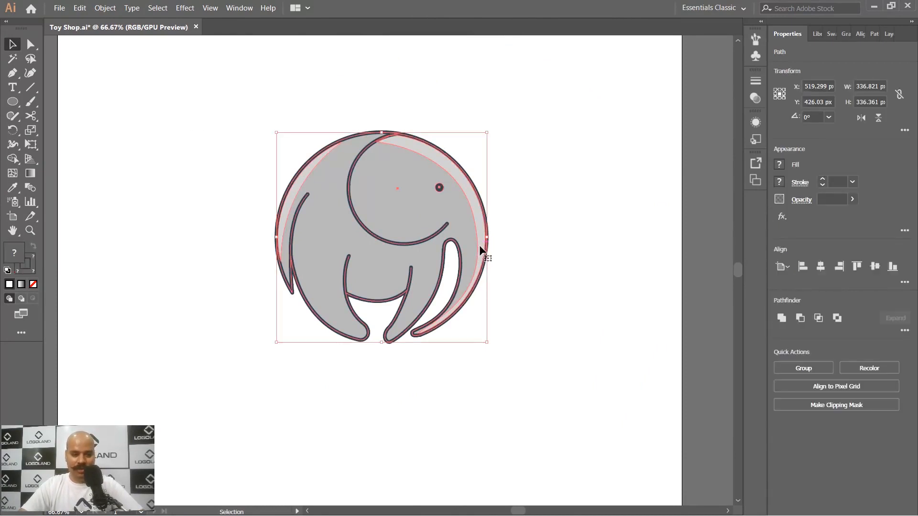
left_click(494, 251)
scroll(392, 205, "down", 2)
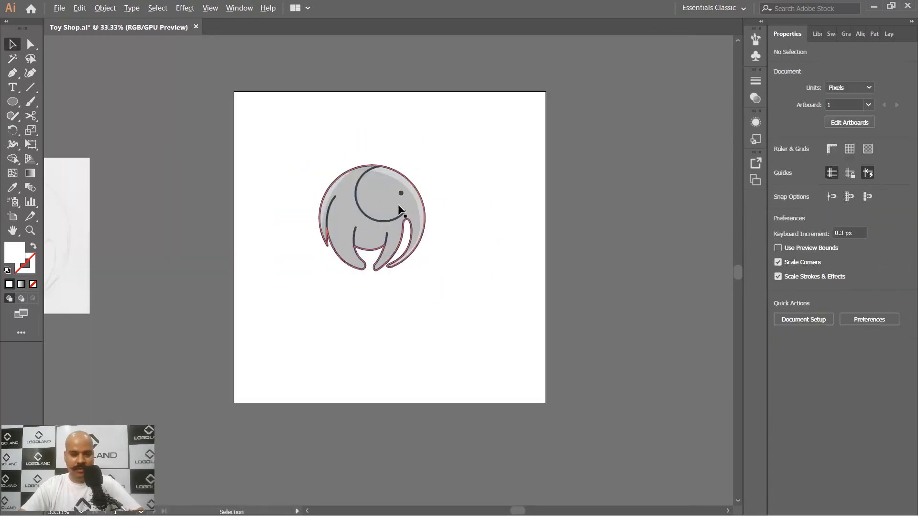
scroll(401, 210, "up", 1)
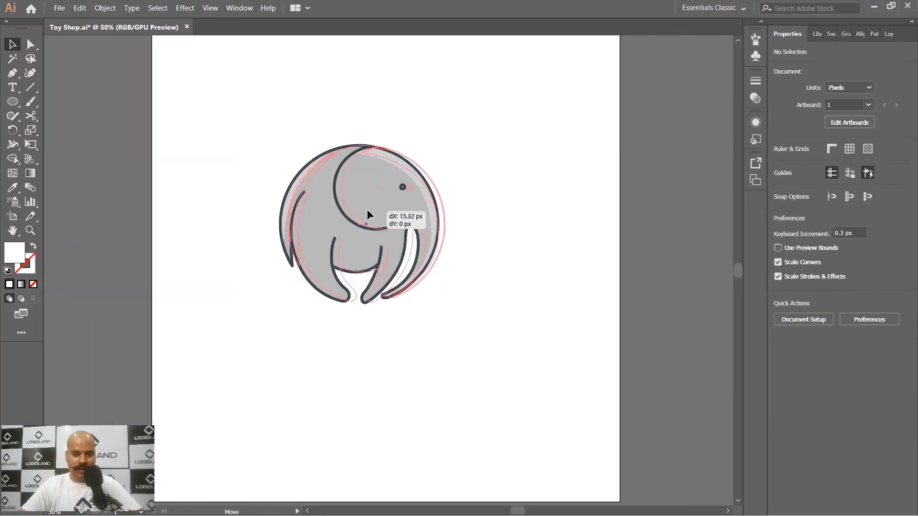
Step: Add the text "Toy Shop" in the White Smith font below the elephant
left_click(13, 88)
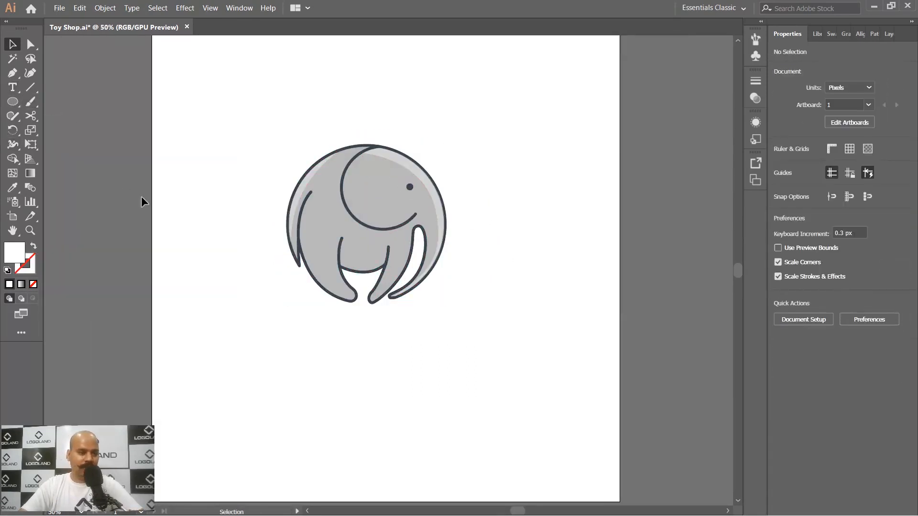
left_click(283, 358)
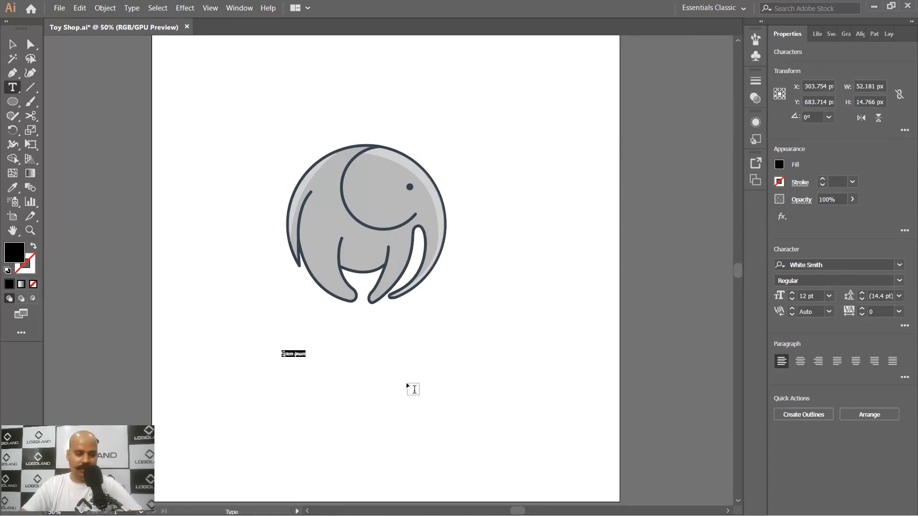
type("T")
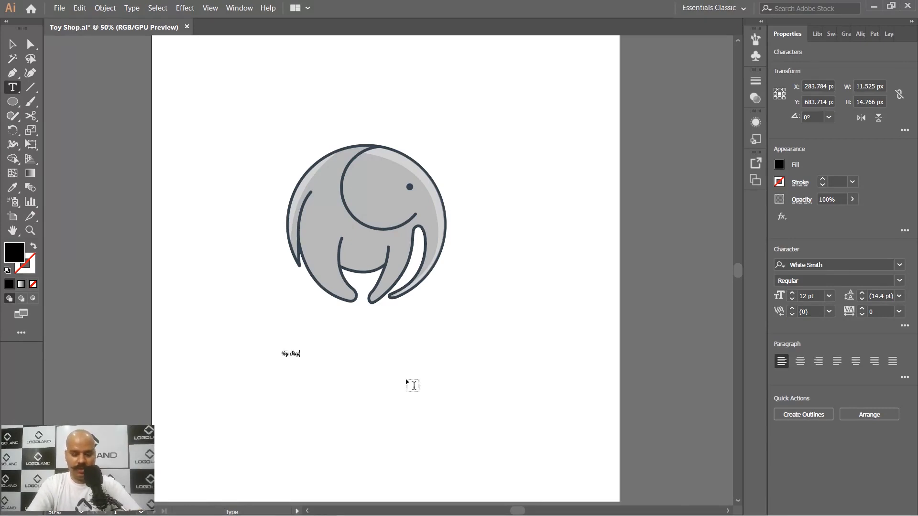
type("oy Shop")
left_click(12, 44)
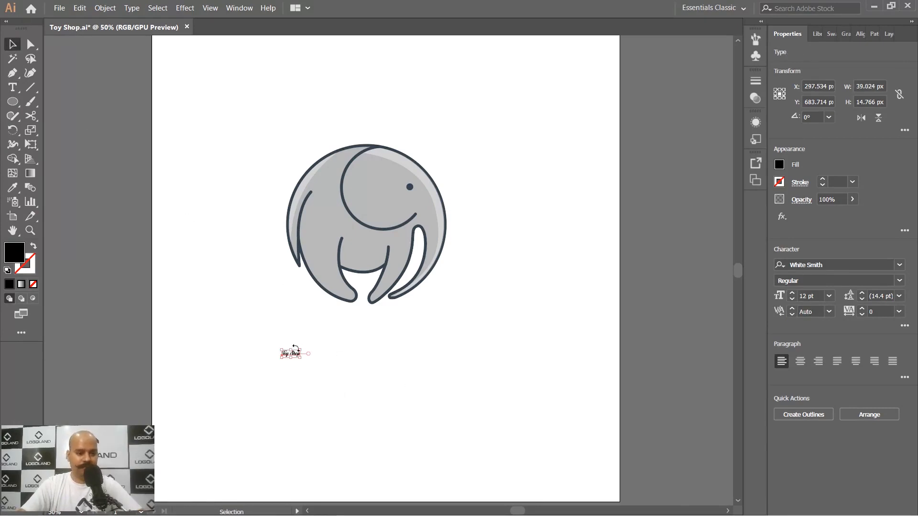
Step: Scale the "Toy Shop" text up proportionally to about 478 by 181 px and place it centrally beneath the elephant
left_click_drag(301, 350, 436, 307)
left_click_drag(359, 335, 376, 352)
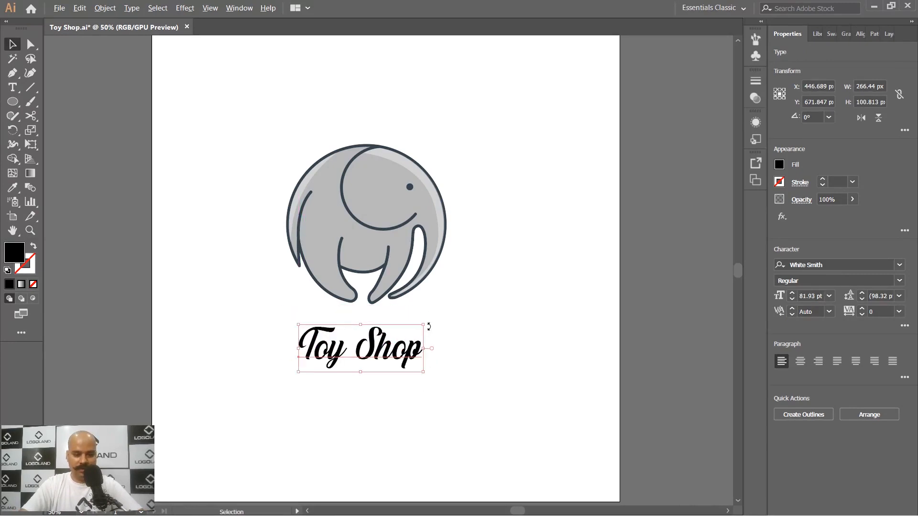
left_click_drag(424, 325, 473, 310)
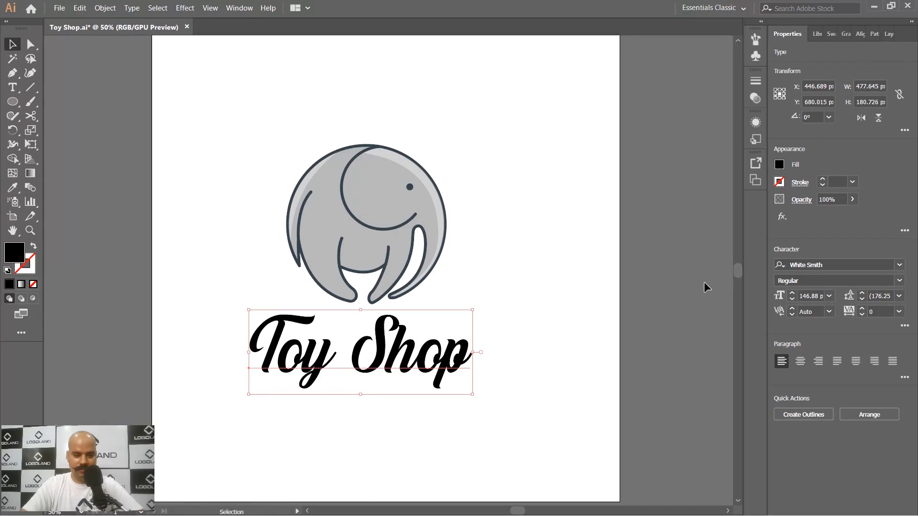
key("ctrl+=")
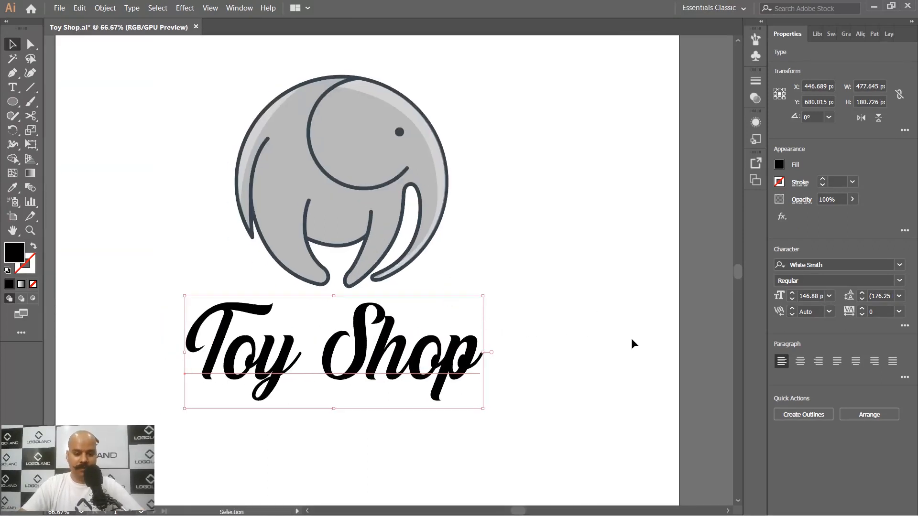
Step: Change the "Toy Shop" text's font to Blackbird and move it slightly to the right to centre it beneath the elephant
left_click(873, 263)
left_click(900, 265)
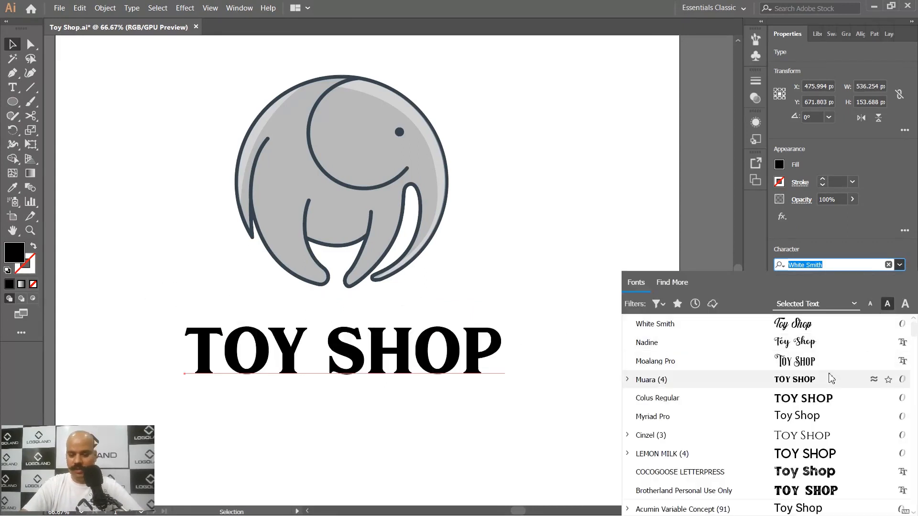
scroll(819, 436, "down", 1)
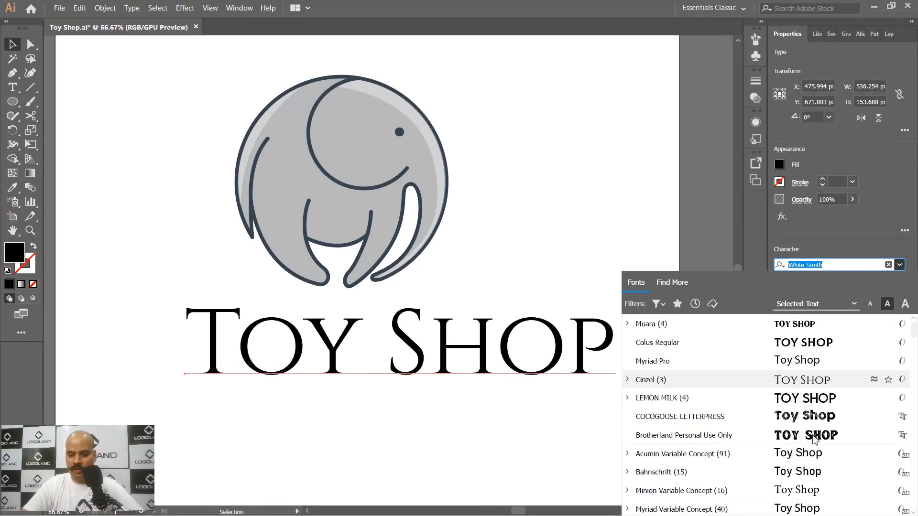
scroll(820, 406, "down", 10)
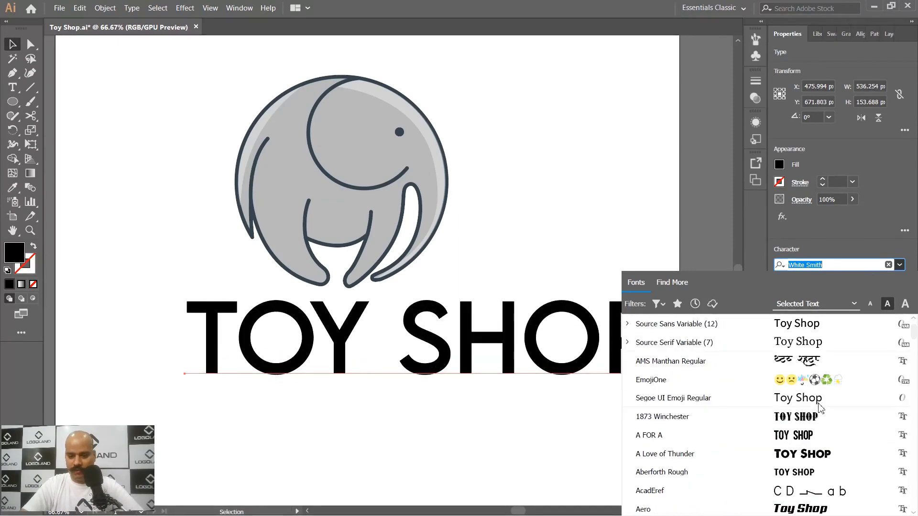
scroll(820, 436, "down", 4)
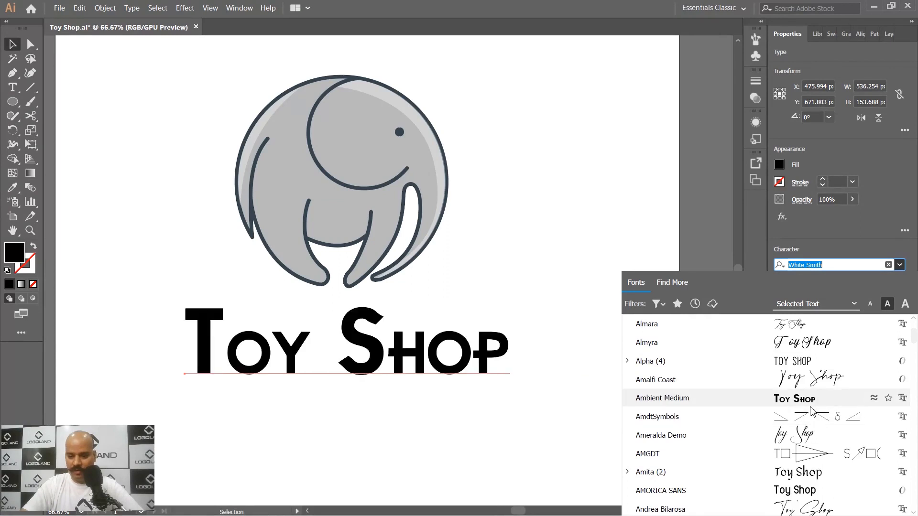
scroll(813, 418, "down", 8)
scroll(811, 411, "down", 1)
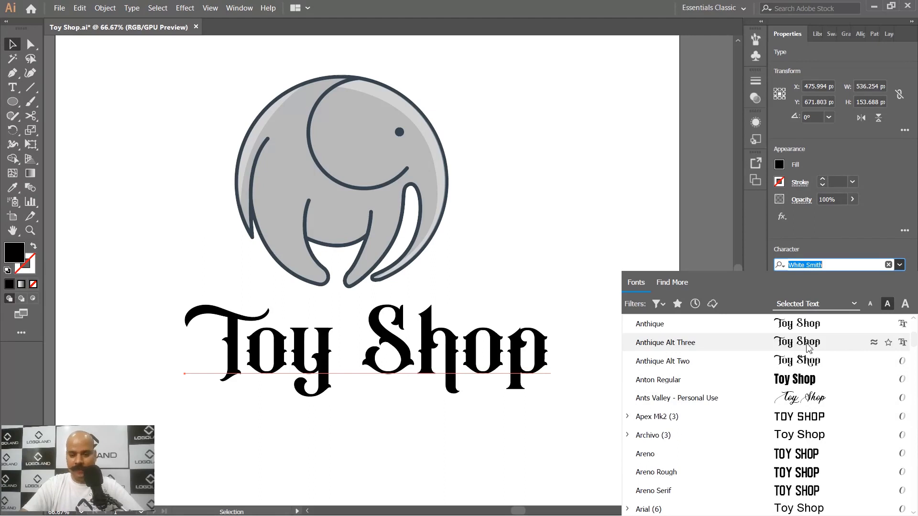
scroll(808, 348, "down", 6)
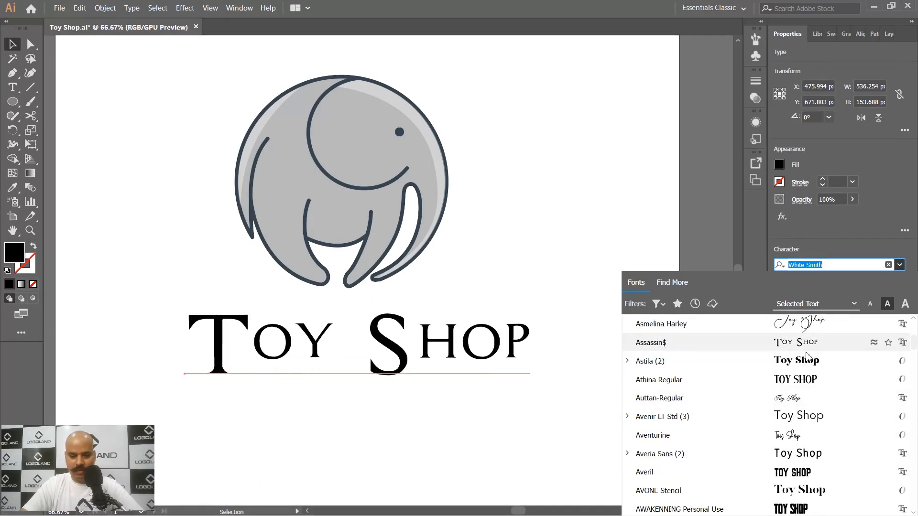
scroll(807, 458, "down", 3)
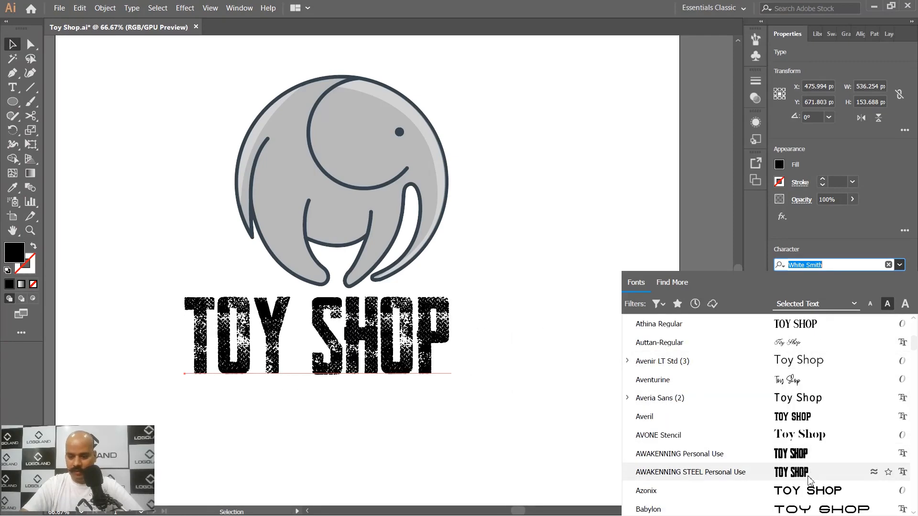
scroll(813, 488, "down", 4)
scroll(813, 404, "down", 8)
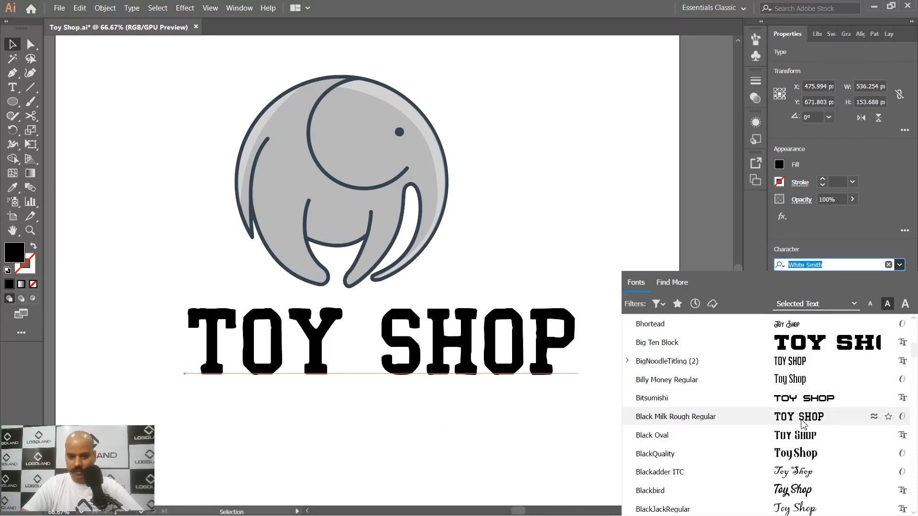
scroll(803, 424, "down", 3)
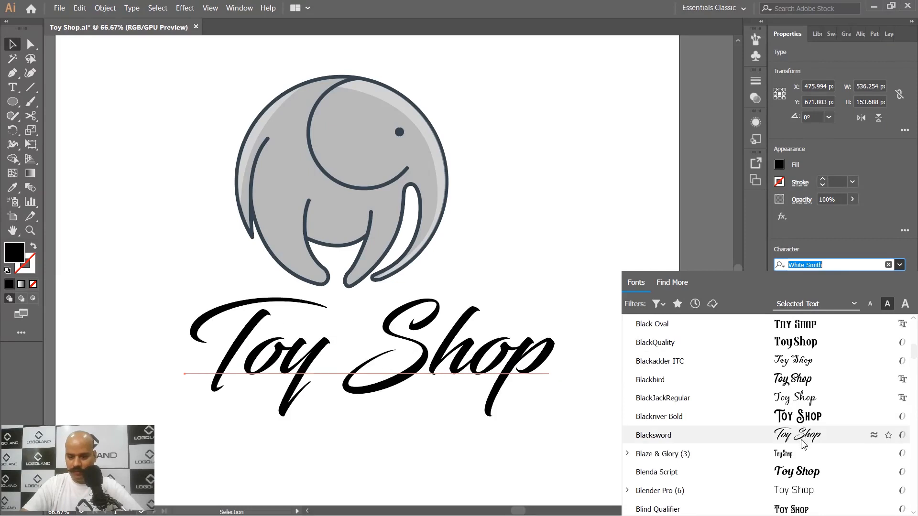
left_click(800, 389)
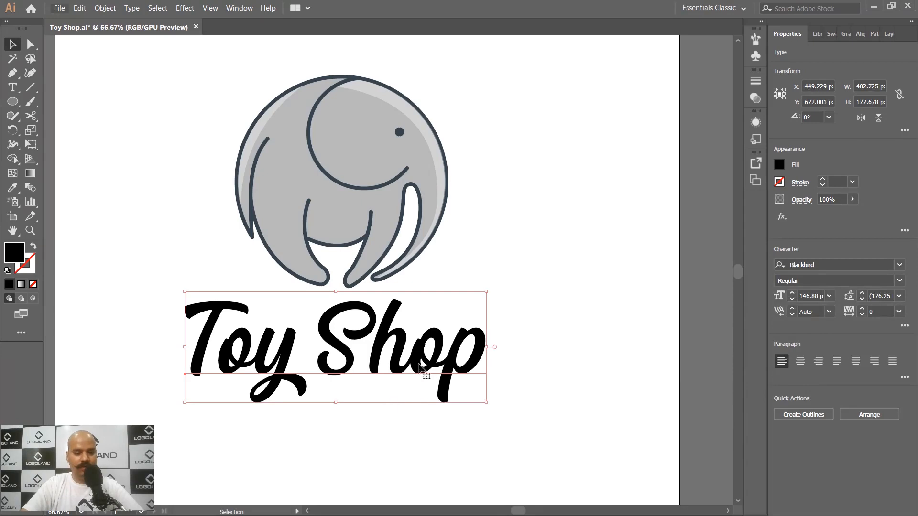
scroll(426, 373, "down", 2)
left_click_drag(455, 328, 451, 330)
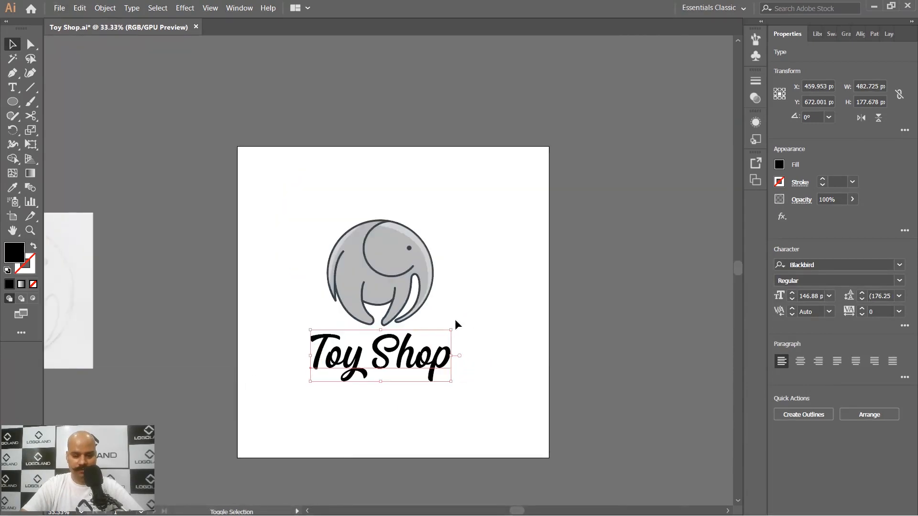
Step: Scale the elephant group proportionally to about 278 by 278 px and place it just above the "Toy Shop" text
left_click_drag(287, 213, 460, 293)
left_click_drag(433, 220, 421, 233)
left_click_drag(401, 271, 401, 287)
scroll(401, 288, "up", 2)
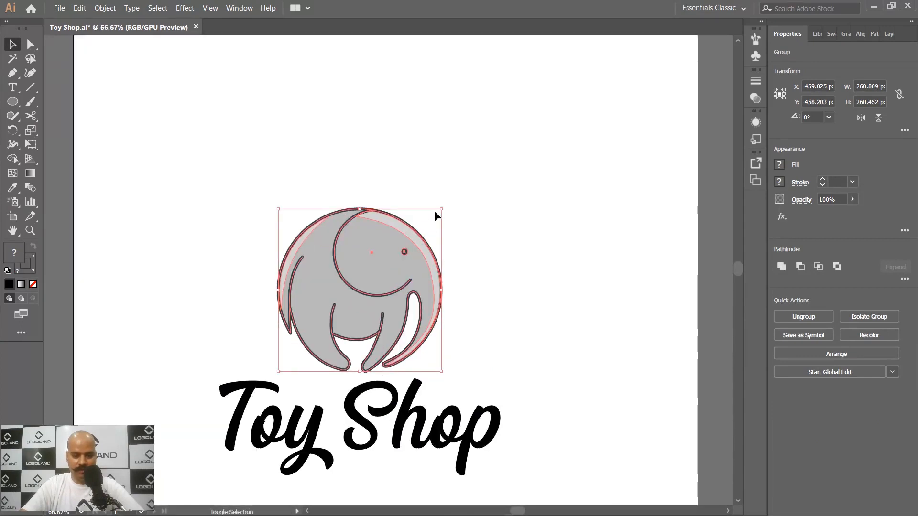
left_click_drag(441, 211, 447, 204)
left_click_drag(388, 264, 390, 247)
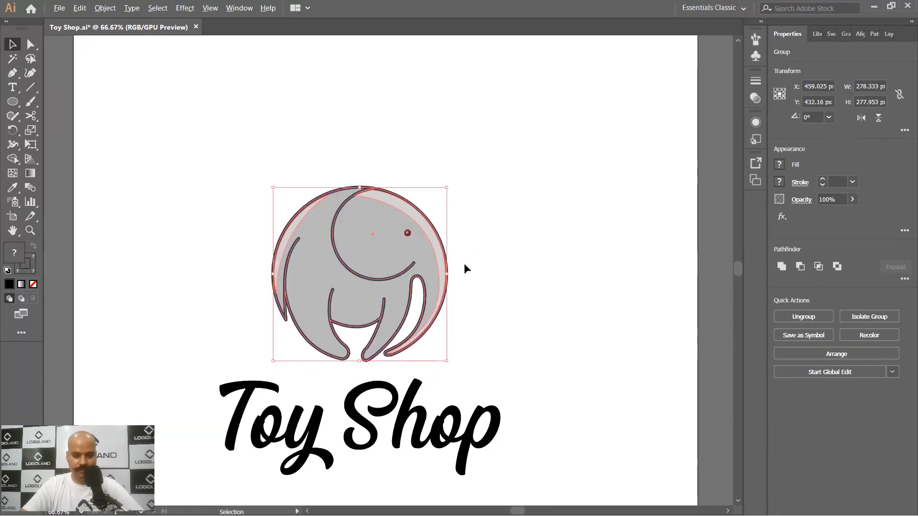
scroll(464, 264, "down", 1)
left_click(464, 265)
Step: Move the "Toy Shop" text slightly to the right and scale it down proportionally to about 432 px wide
left_click_drag(436, 382, 444, 378)
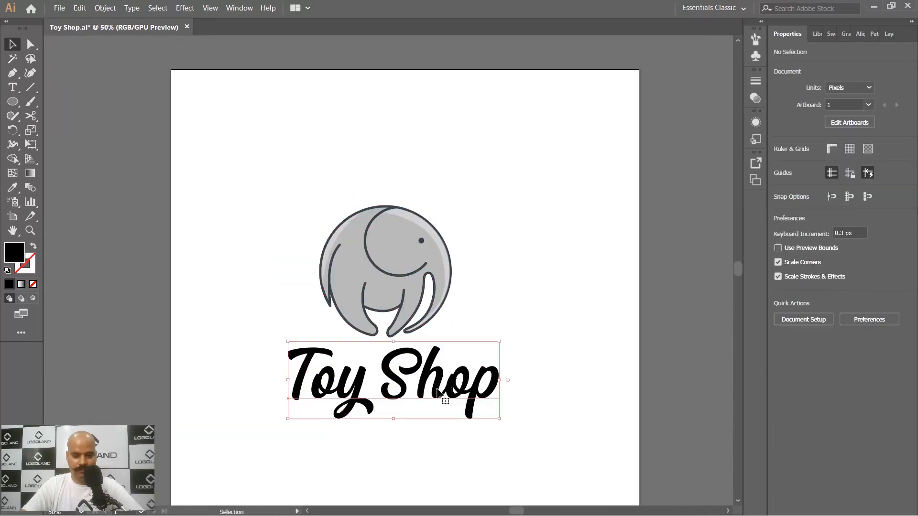
left_click(502, 353)
left_click(469, 371)
left_click_drag(499, 341, 494, 343)
left_click(522, 334)
Step: Scale the elephant and the "Toy Shop" text down together, proportionally from their centre, to about 371 px overall width
left_click_drag(256, 189, 489, 435)
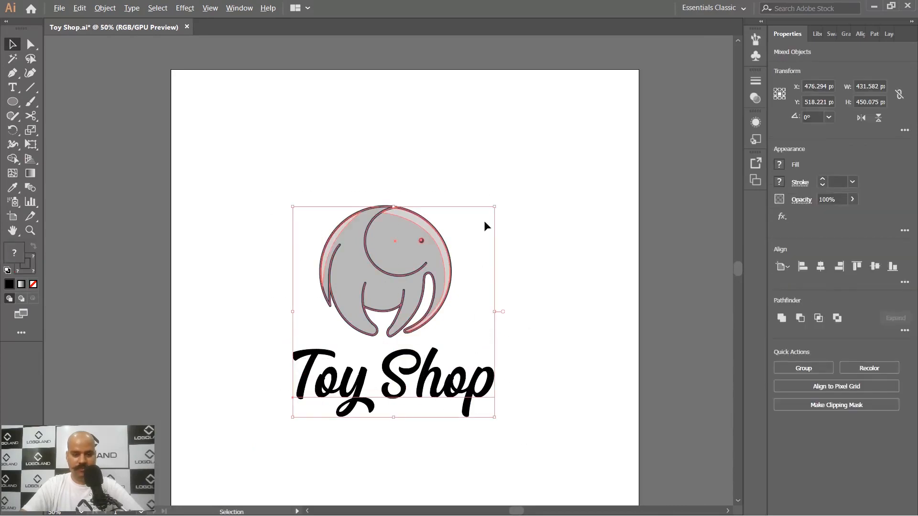
left_click_drag(495, 206, 488, 224)
left_click(486, 273)
Step: Fill the "Toy Shop" text with the dark slate swatch R=46 G=58 B=68 to match the elephant's outline
scroll(439, 357, "up", 2)
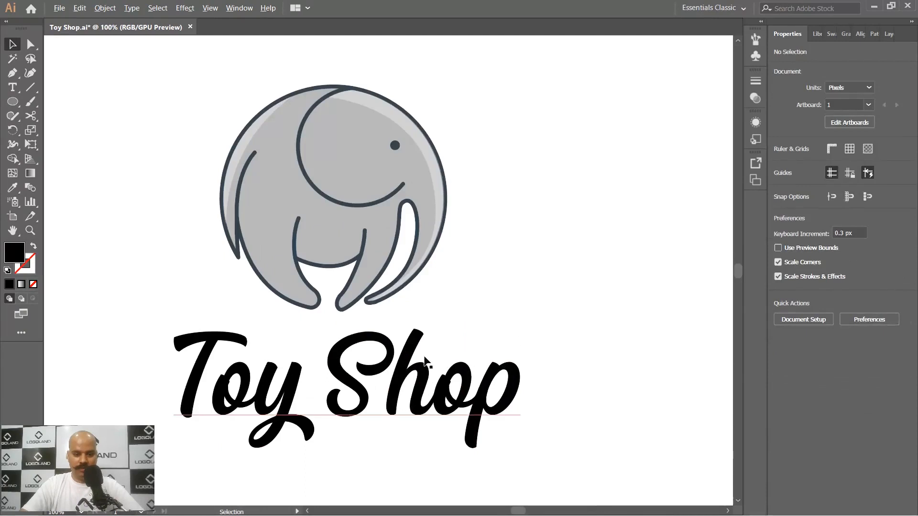
scroll(416, 363, "up", 1)
left_click(403, 372)
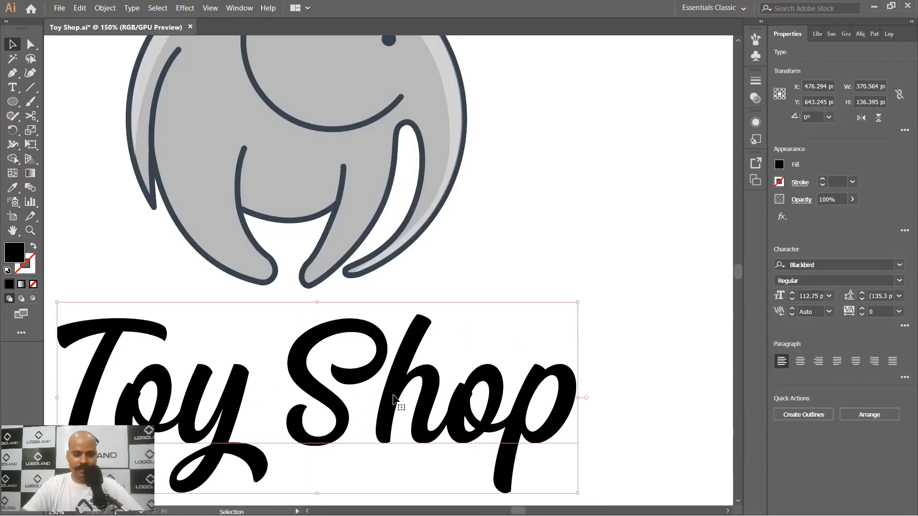
left_click(830, 33)
left_click(829, 96)
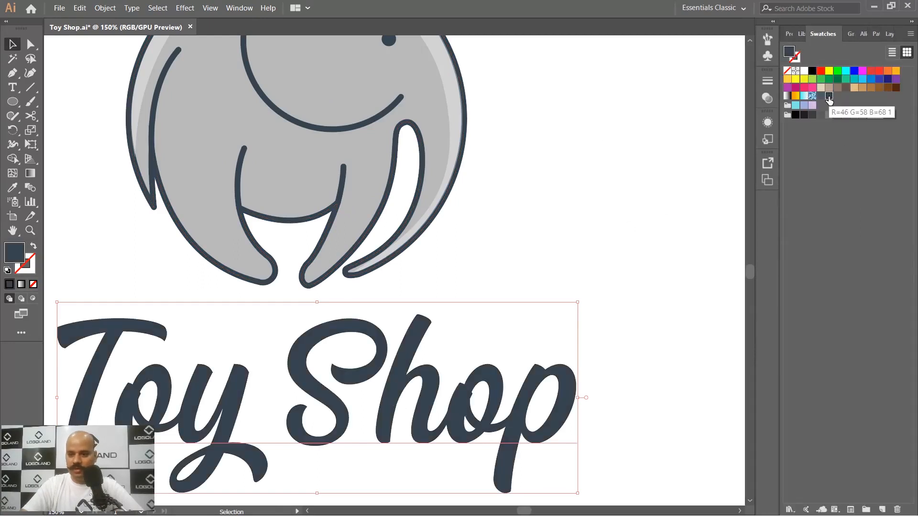
left_click(570, 194)
scroll(569, 195, "down", 3)
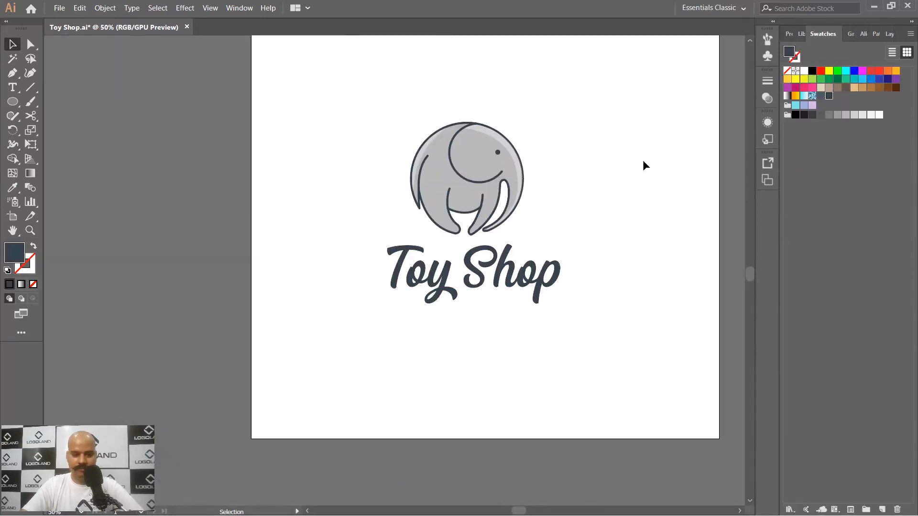
scroll(561, 235, "up", 1)
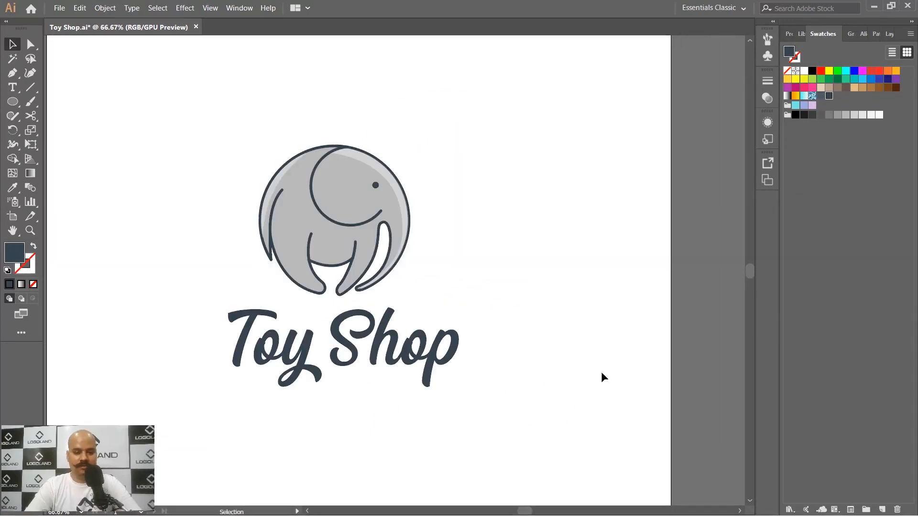